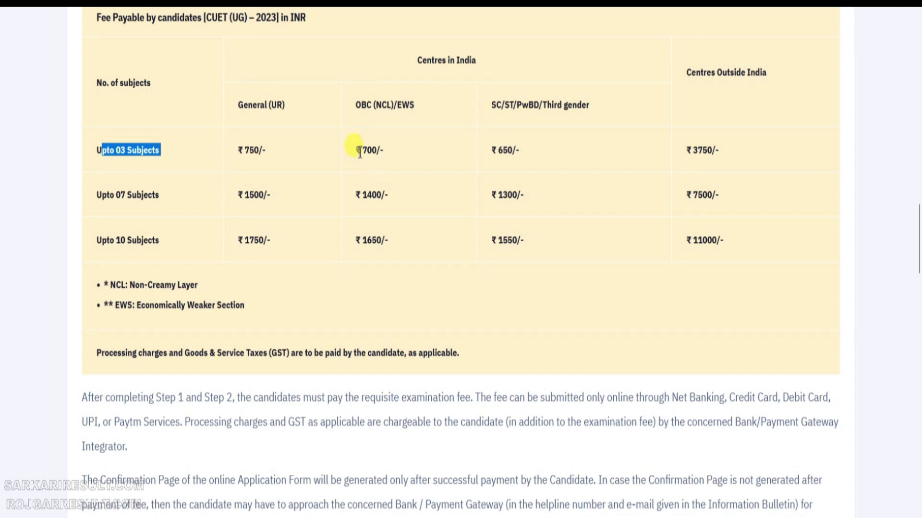
- Highlight the ₹700 OBC fee for three subjects, then scroll down to the candidate declaration
{"action": "left_click_drag", "start_coordinate": [366, 151], "coordinate": [388, 151]}
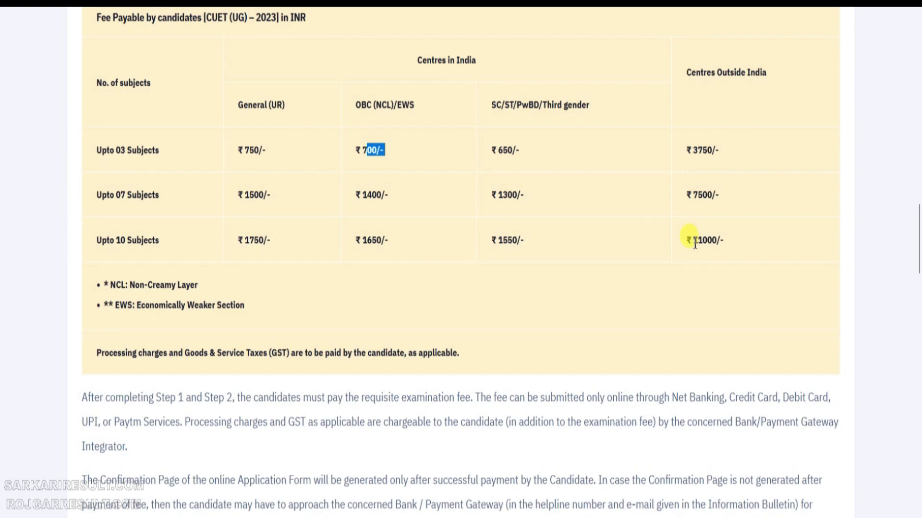
{"action": "scroll", "coordinate": [196, 209], "scroll_direction": "down", "scroll_amount": 4}
{"action": "scroll", "coordinate": [194, 209], "scroll_direction": "down", "scroll_amount": 6}
{"action": "scroll", "coordinate": [194, 209], "scroll_direction": "down", "scroll_amount": 10}
{"action": "scroll", "coordinate": [205, 206], "scroll_direction": "down", "scroll_amount": 10}
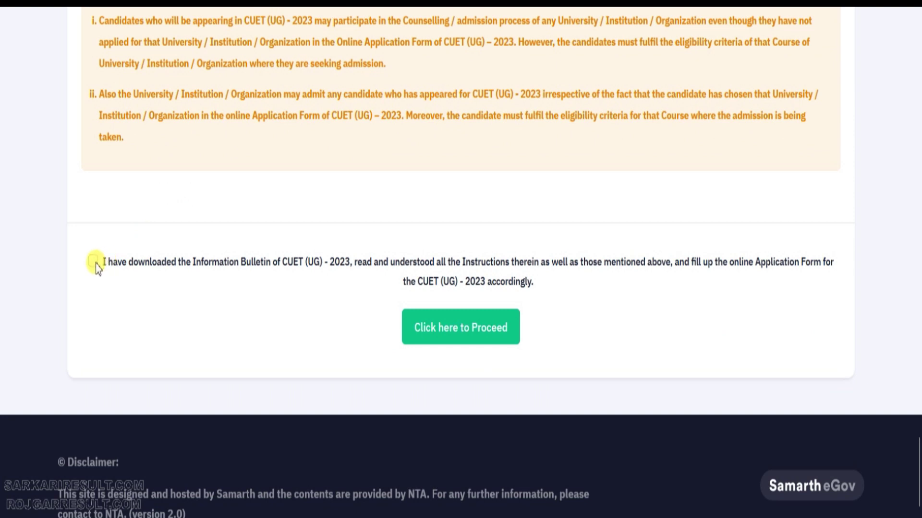
- Accept the declaration, proceed to the form, and enter the candidate's, father's and mother's names
{"action": "left_click", "coordinate": [94, 264]}
{"action": "left_click", "coordinate": [470, 337]}
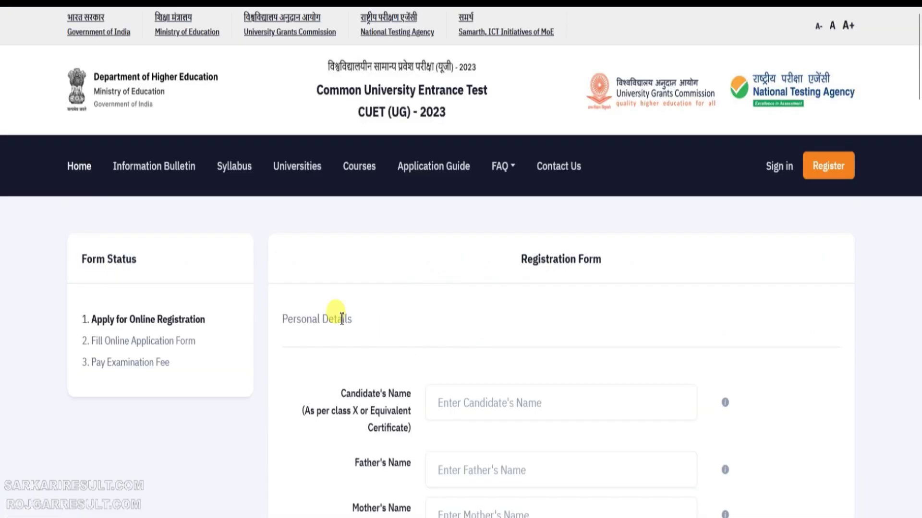
{"action": "scroll", "coordinate": [288, 304], "scroll_direction": "down", "scroll_amount": 4}
{"action": "left_click", "coordinate": [491, 210]}
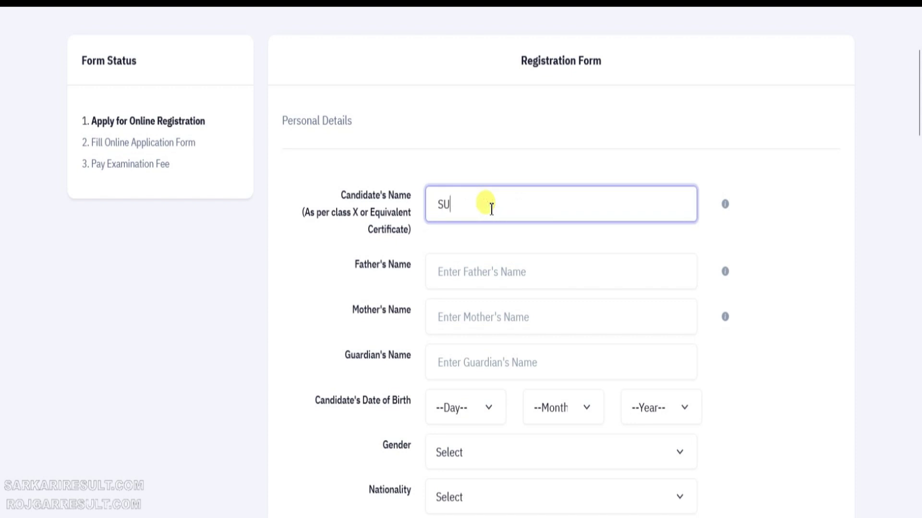
{"action": "key", "text": "Tab"}
{"action": "key", "text": "Tab"}
{"action": "key", "text": "Tab"}
{"action": "scroll", "coordinate": [340, 358], "scroll_direction": "down", "scroll_amount": 4}
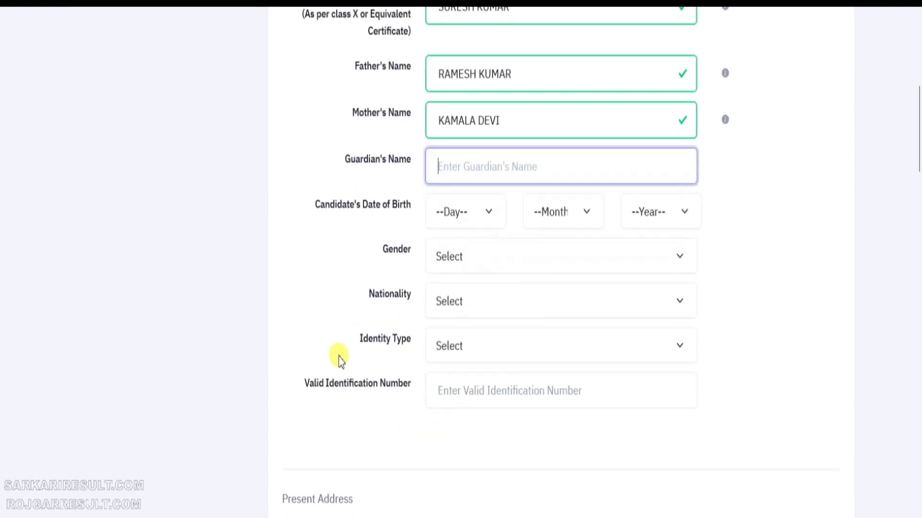
- Enter the candidate's date of birth using the day, month and year dropdowns
{"action": "left_click", "coordinate": [470, 212]}
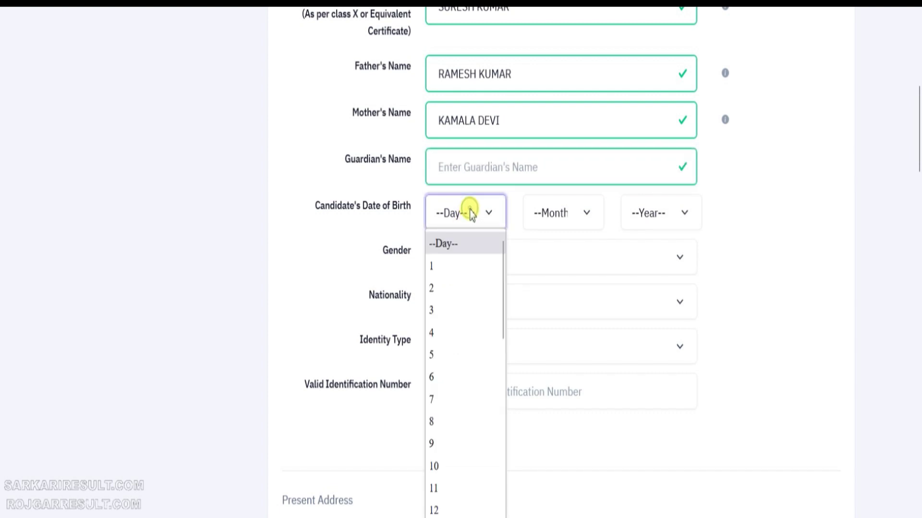
{"action": "type", "text": "18"}
{"action": "key", "text": "Return"}
{"action": "key", "text": "Tab"}
{"action": "type", "text": "au"}
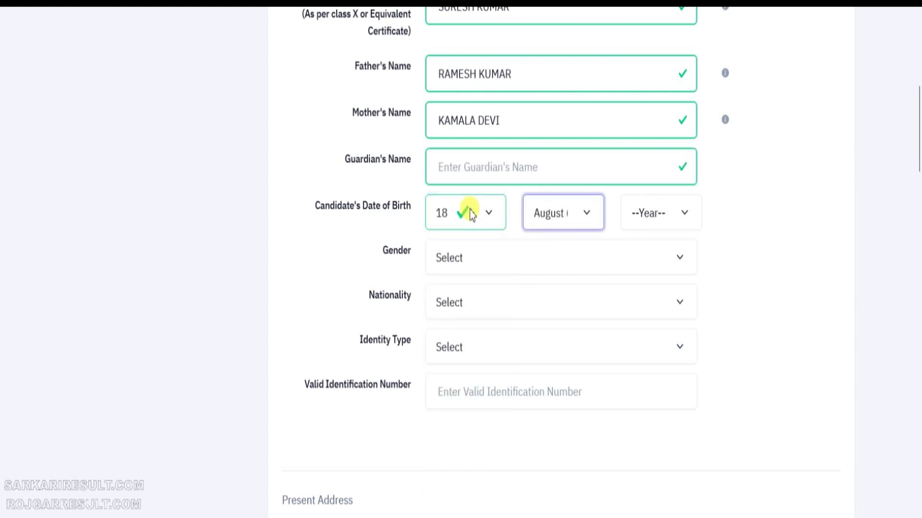
{"action": "key", "text": "Tab"}
{"action": "type", "text": "2004"}
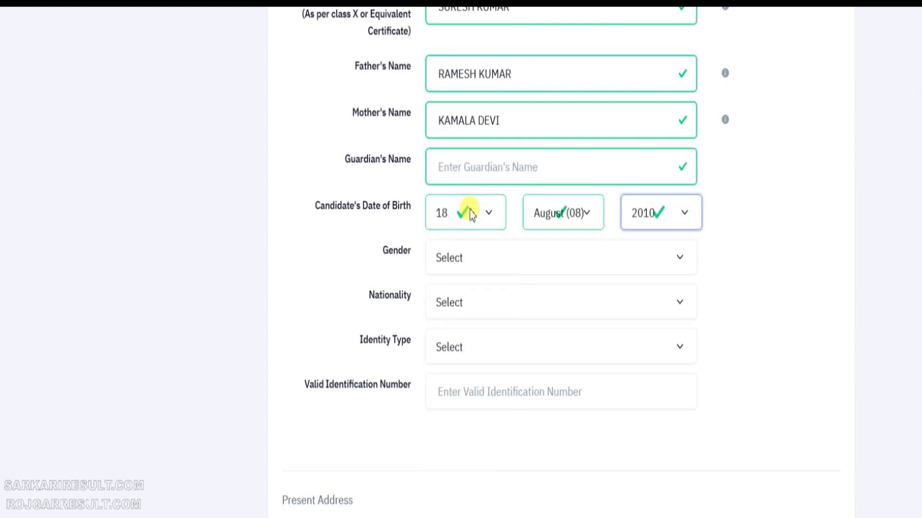
{"action": "key", "text": "Tab"}
- Set gender to Male and nationality to Indian
{"action": "left_click", "coordinate": [465, 257]}
{"action": "left_click", "coordinate": [453, 311]}
{"action": "left_click", "coordinate": [456, 307]}
{"action": "left_click", "coordinate": [456, 356]}
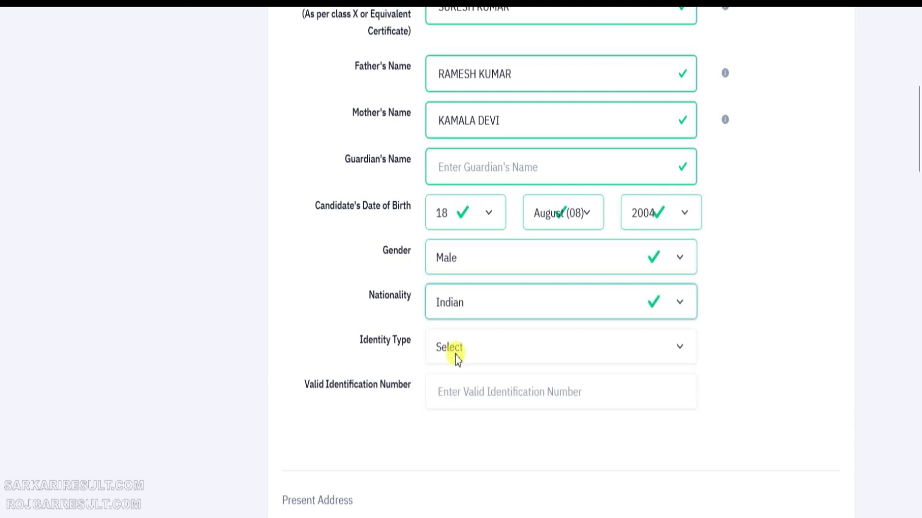
- Set the identity type to Voter ID and enter the identification number
{"action": "left_click", "coordinate": [476, 348]}
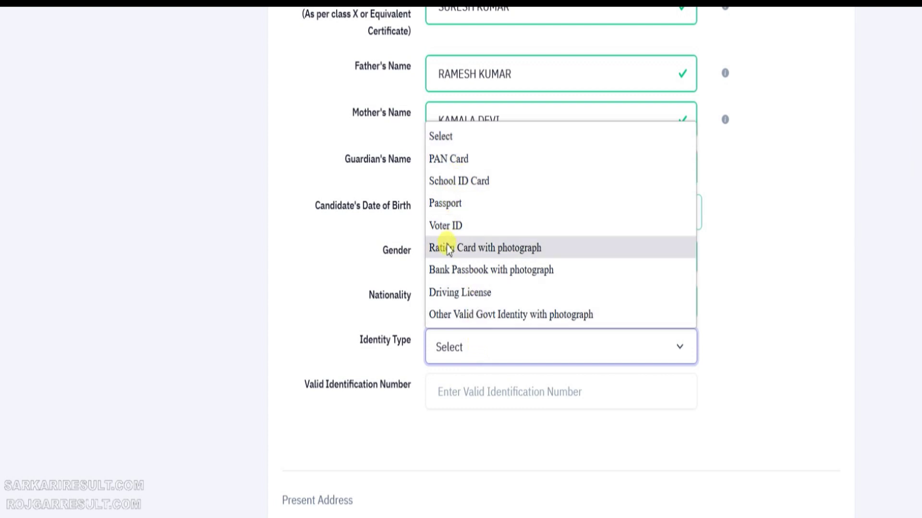
{"action": "left_click", "coordinate": [456, 315]}
{"action": "left_click", "coordinate": [462, 386]}
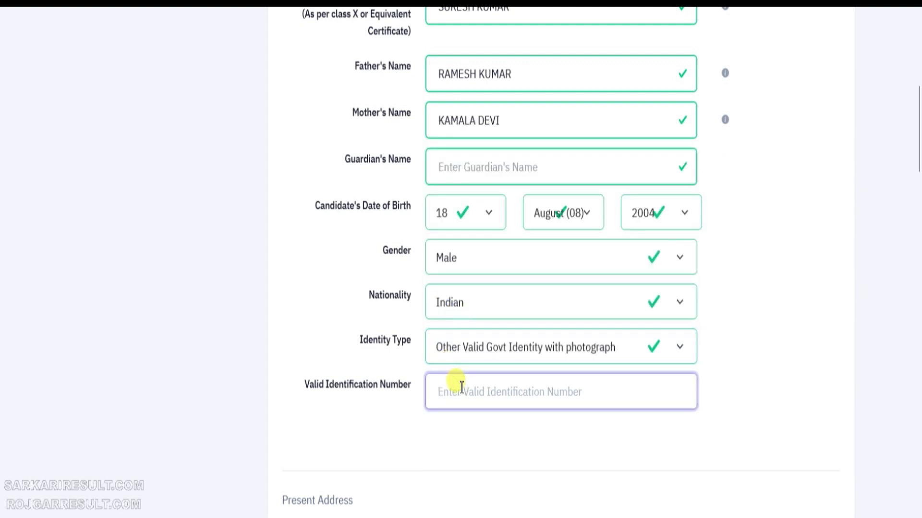
{"action": "left_click", "coordinate": [490, 353]}
{"action": "left_click", "coordinate": [462, 229]}
{"action": "left_click", "coordinate": [479, 405]}
{"action": "type", "text": "XYZ123XYZ"}
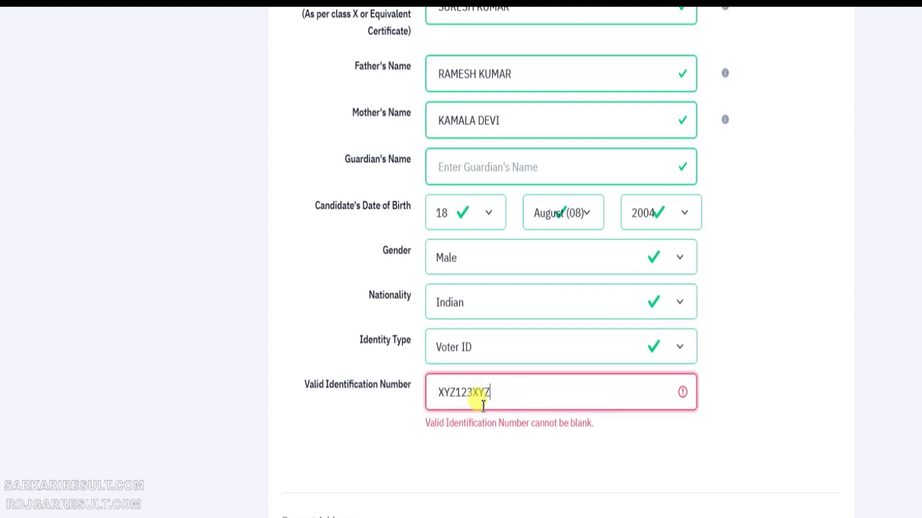
{"action": "key", "text": "Tab"}
{"action": "scroll", "coordinate": [473, 331], "scroll_direction": "down", "scroll_amount": 5}
- Enter the present address premises, sub locality and locality
{"action": "left_click", "coordinate": [477, 182]}
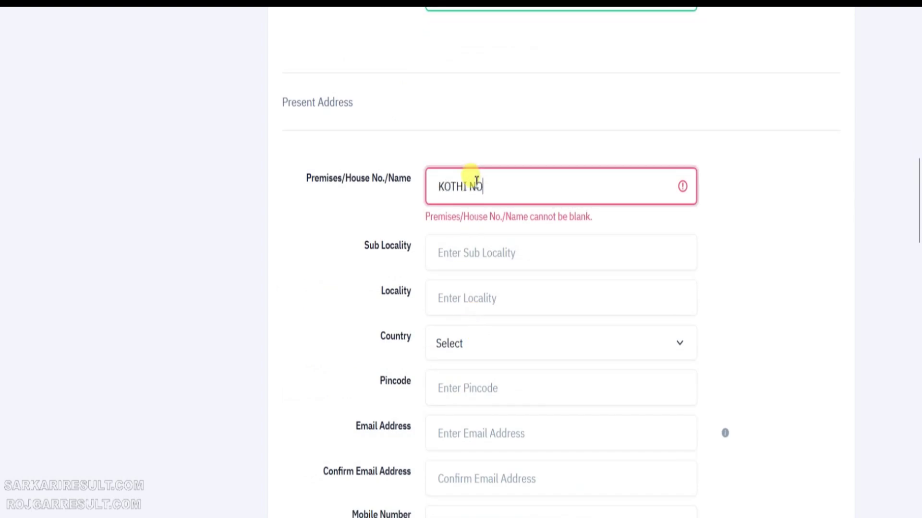
{"action": "key", "text": "Tab"}
{"action": "type", "text": "KAMALA NAGAR"}
{"action": "key", "text": "Tab"}
{"action": "type", "text": "S"}
{"action": "key", "text": "BackSpace"}
{"action": "type", "text": "KAMALA NAGAR"}
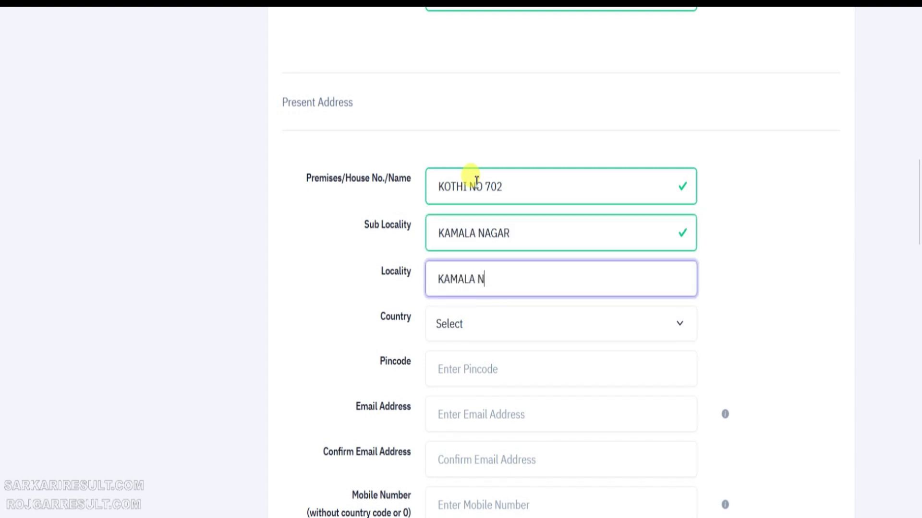
{"action": "key", "text": "Tab"}
- Choose India, UTTAR PRADESH and AGRA as country, state and district, and enter the pincode
{"action": "left_click", "coordinate": [453, 355]}
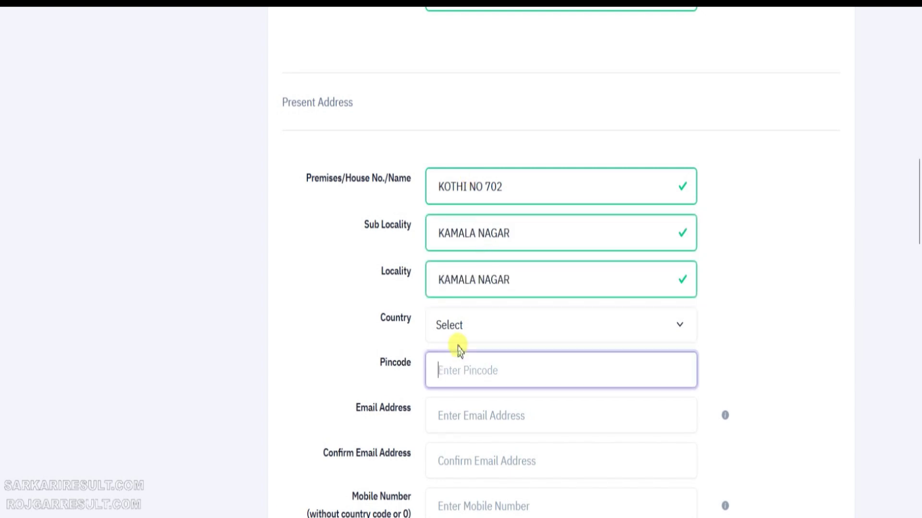
{"action": "left_click", "coordinate": [462, 334]}
{"action": "key", "text": "Down"}
{"action": "key", "text": "Return"}
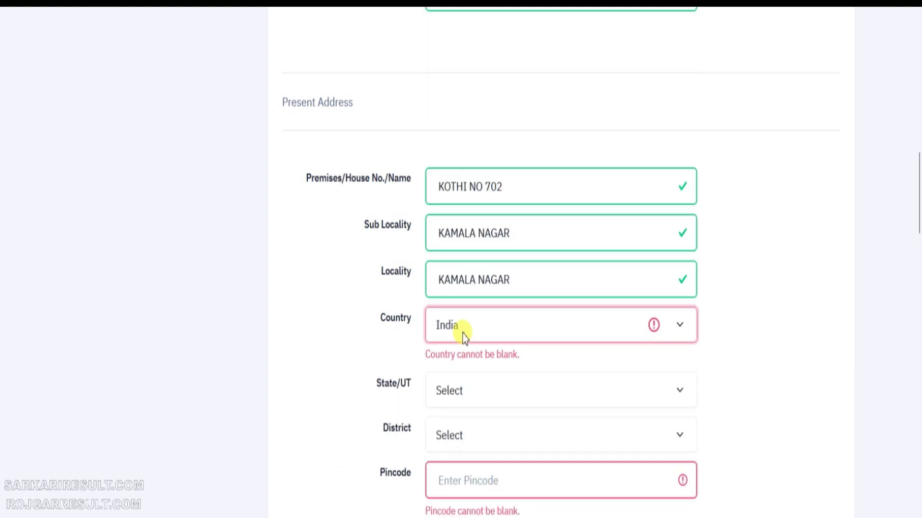
{"action": "left_click", "coordinate": [478, 384]}
{"action": "key", "text": "u"}
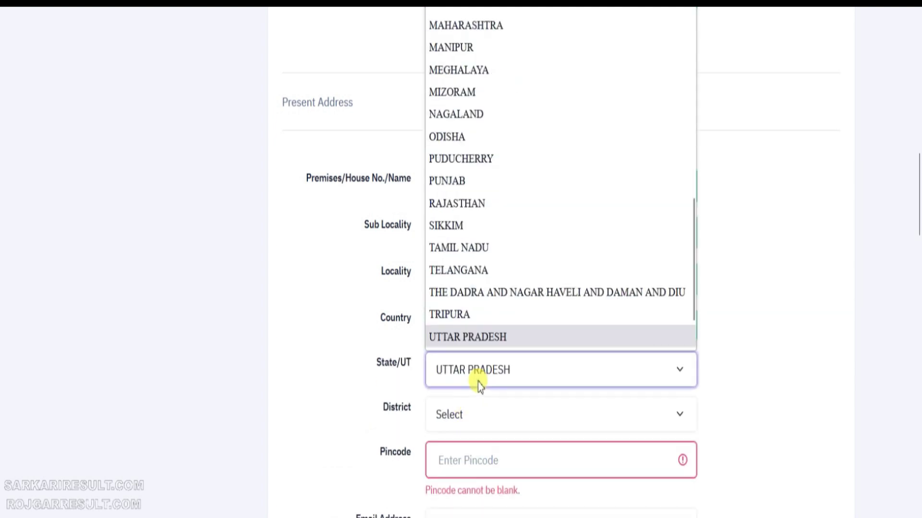
{"action": "key", "text": "Return"}
{"action": "left_click", "coordinate": [480, 413]}
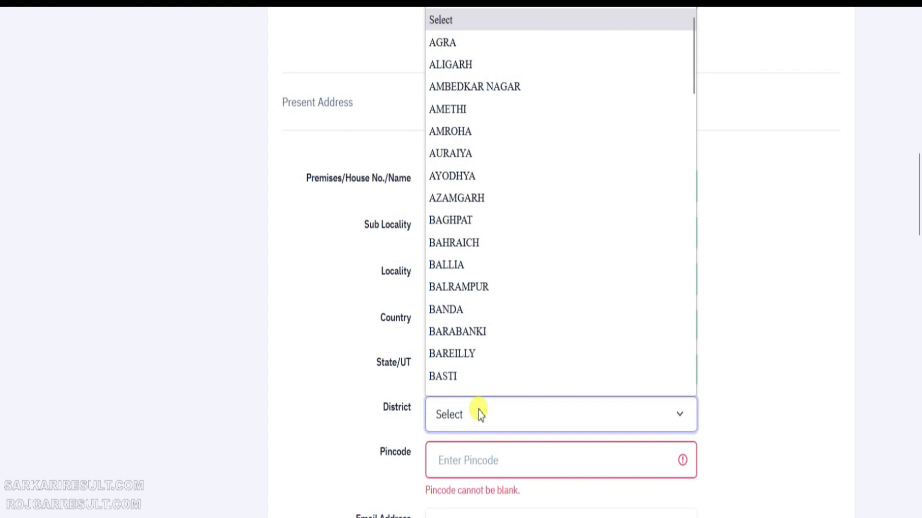
{"action": "key", "text": "Down"}
{"action": "key", "text": "Return"}
{"action": "left_click", "coordinate": [473, 461]}
{"action": "type", "text": "282005"}
{"action": "key", "text": "Tab"}
{"action": "scroll", "coordinate": [384, 394], "scroll_direction": "down", "scroll_amount": 6}
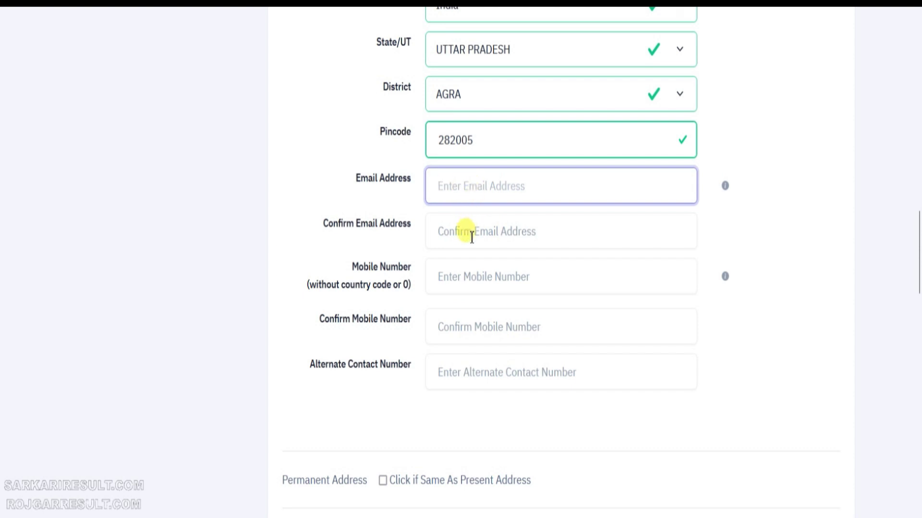
- Leave the e-mail and mobile fields empty and scroll past the permanent address to Choose Password
{"action": "left_click", "coordinate": [472, 236]}
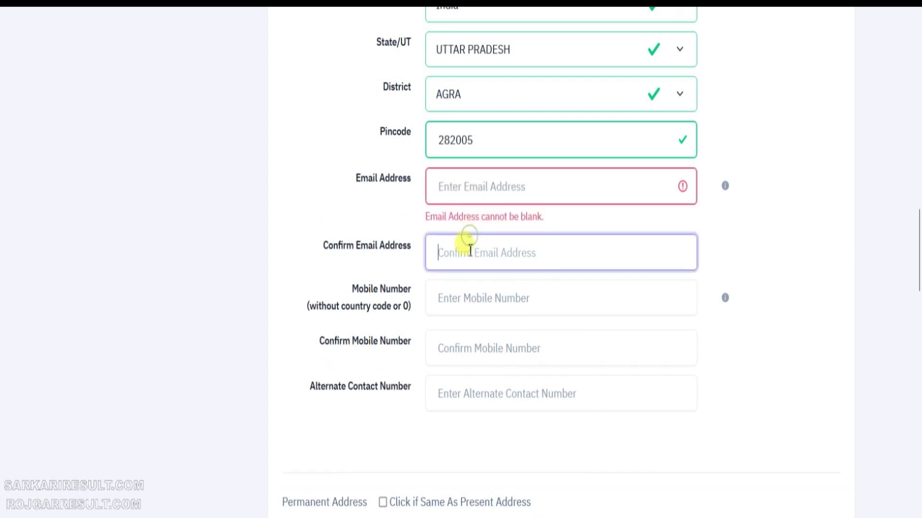
{"action": "left_click", "coordinate": [460, 298]}
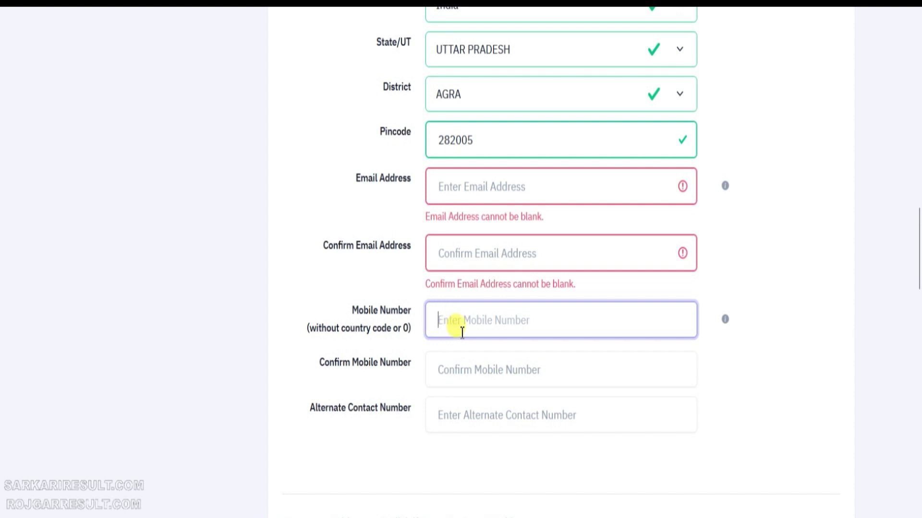
{"action": "left_click", "coordinate": [461, 368]}
{"action": "scroll", "coordinate": [402, 356], "scroll_direction": "down", "scroll_amount": 1}
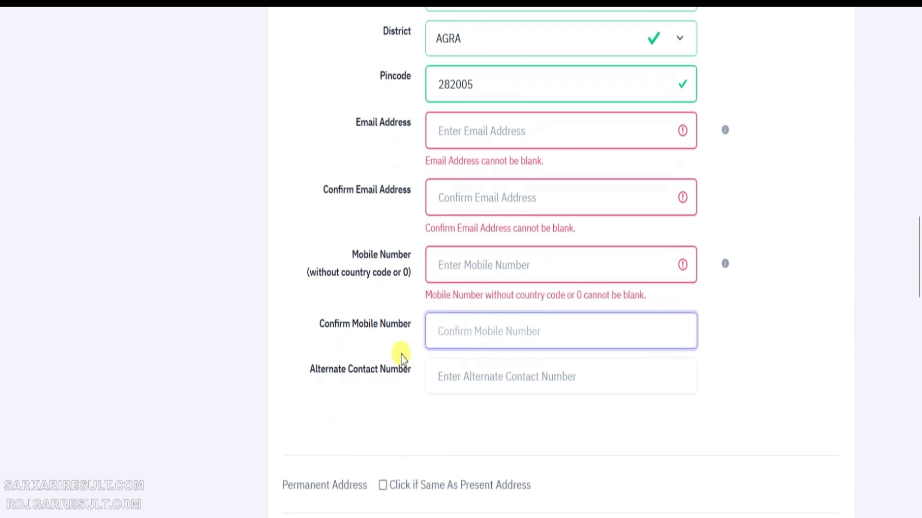
{"action": "scroll", "coordinate": [401, 355], "scroll_direction": "down", "scroll_amount": 1}
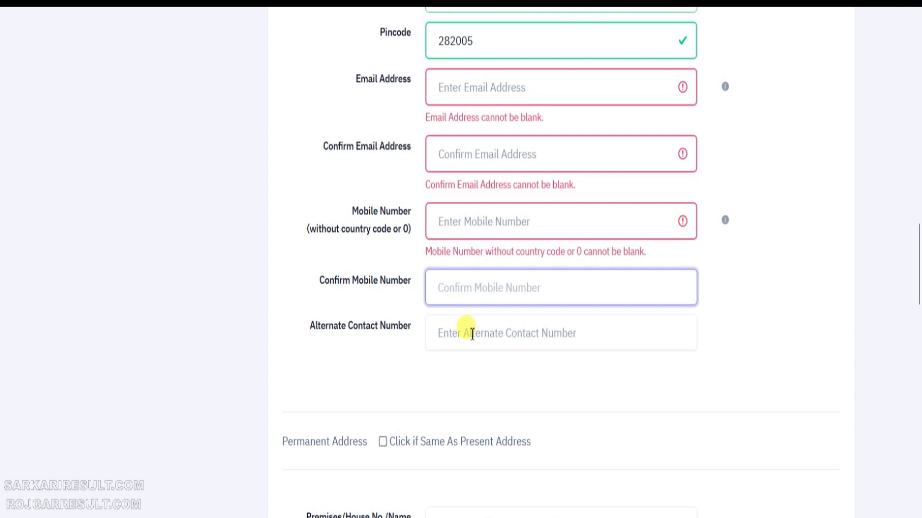
{"action": "scroll", "coordinate": [381, 342], "scroll_direction": "down", "scroll_amount": 2}
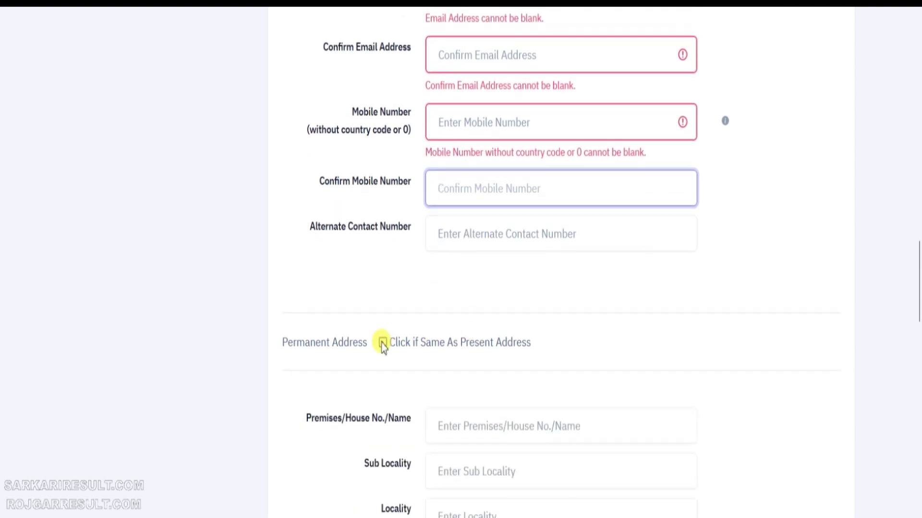
{"action": "scroll", "coordinate": [381, 343], "scroll_direction": "down", "scroll_amount": 2}
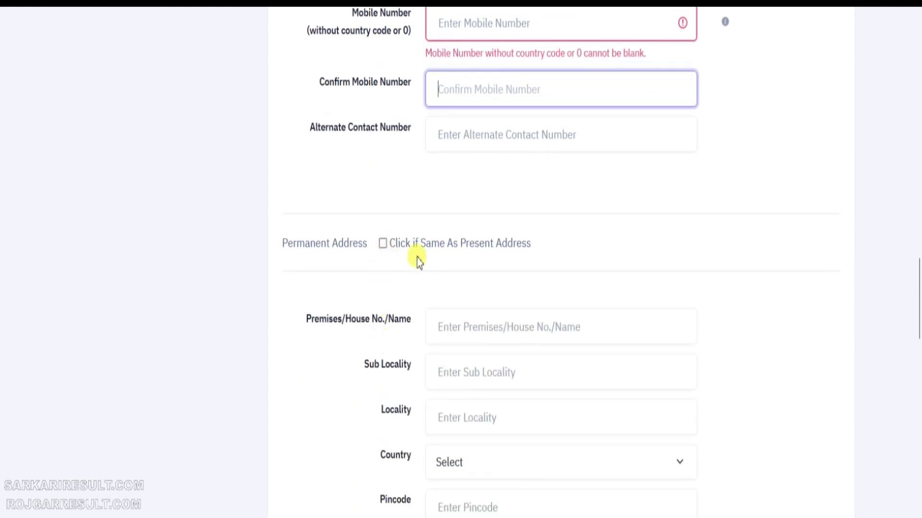
{"action": "scroll", "coordinate": [417, 258], "scroll_direction": "up", "scroll_amount": 2}
{"action": "scroll", "coordinate": [477, 277], "scroll_direction": "up", "scroll_amount": 2}
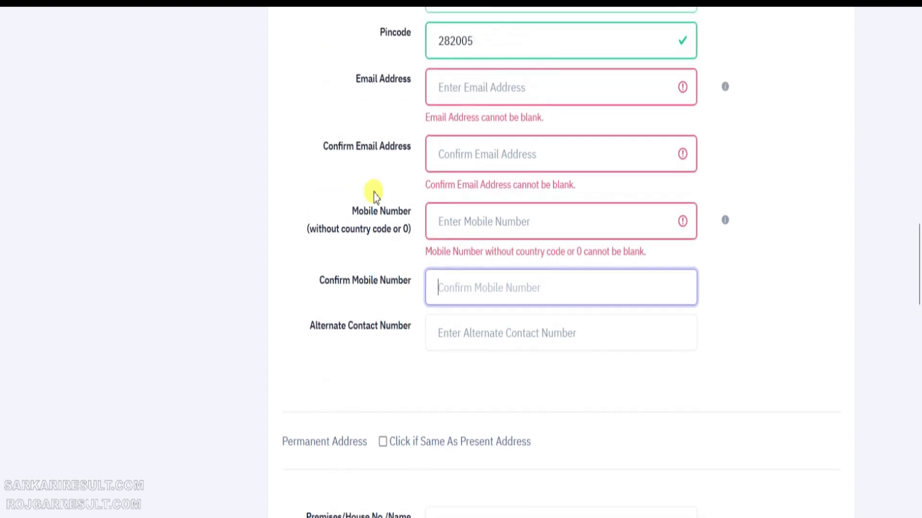
{"action": "scroll", "coordinate": [360, 135], "scroll_direction": "down", "scroll_amount": 9}
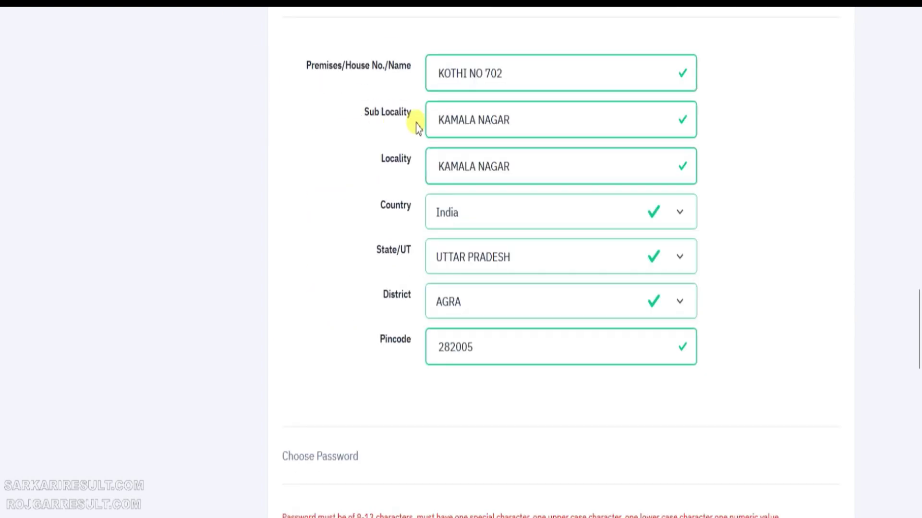
{"action": "scroll", "coordinate": [377, 168], "scroll_direction": "up", "scroll_amount": 2}
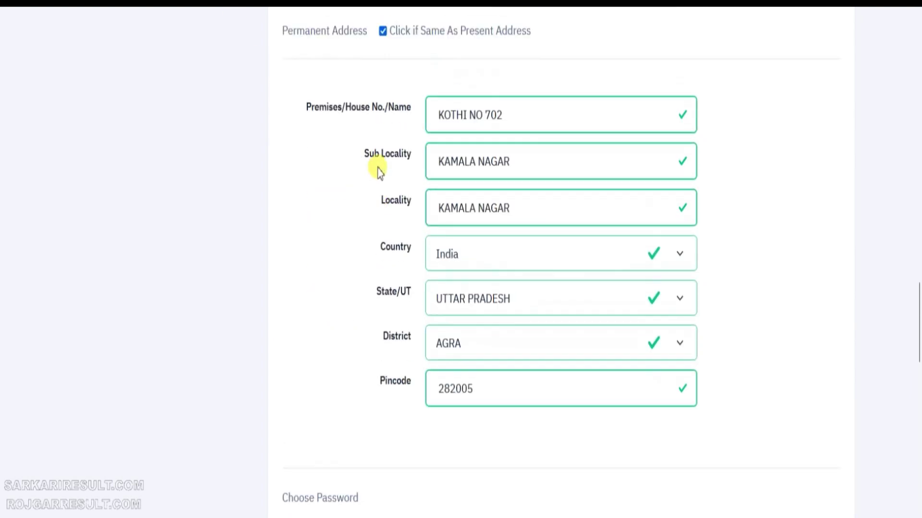
{"action": "scroll", "coordinate": [377, 177], "scroll_direction": "down", "scroll_amount": 6}
{"action": "scroll", "coordinate": [355, 184], "scroll_direction": "down", "scroll_amount": 4}
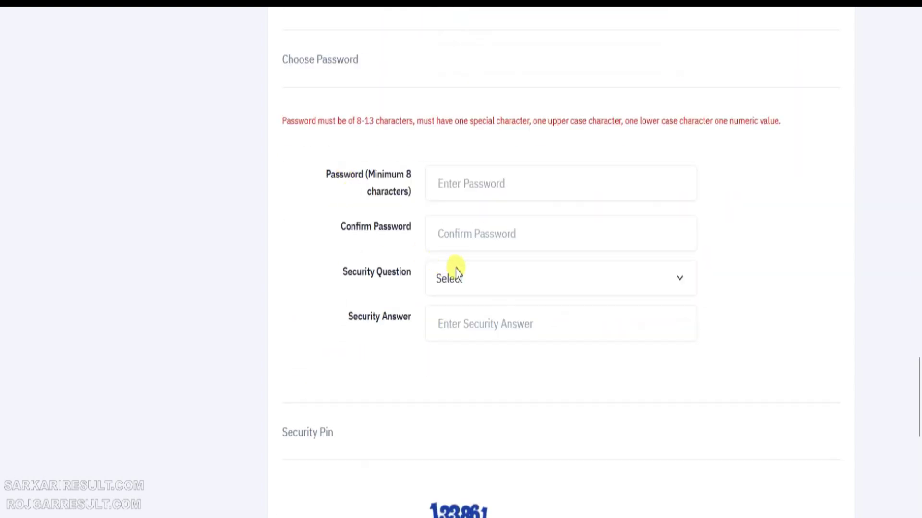
- Choose the favourite-book security question and highlight the 8-13 character, special, upper and lower case password rules
{"action": "left_click", "coordinate": [487, 281]}
{"action": "left_click", "coordinate": [495, 336]}
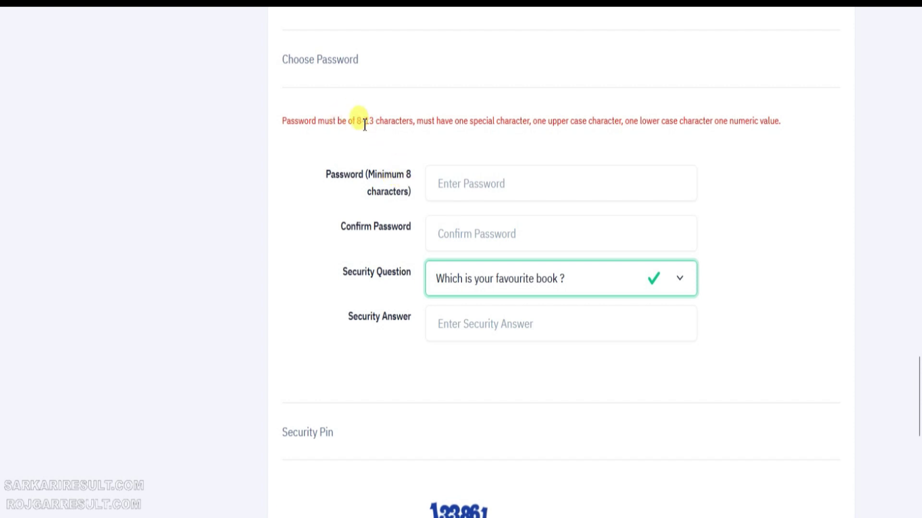
{"action": "left_click_drag", "start_coordinate": [359, 124], "coordinate": [397, 123]}
{"action": "left_click", "coordinate": [442, 125]}
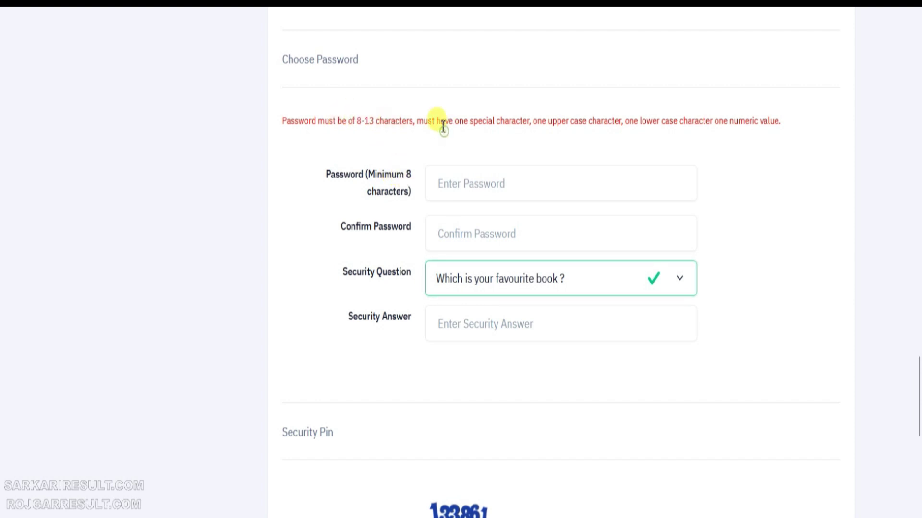
{"action": "left_click_drag", "start_coordinate": [455, 126], "coordinate": [624, 127]}
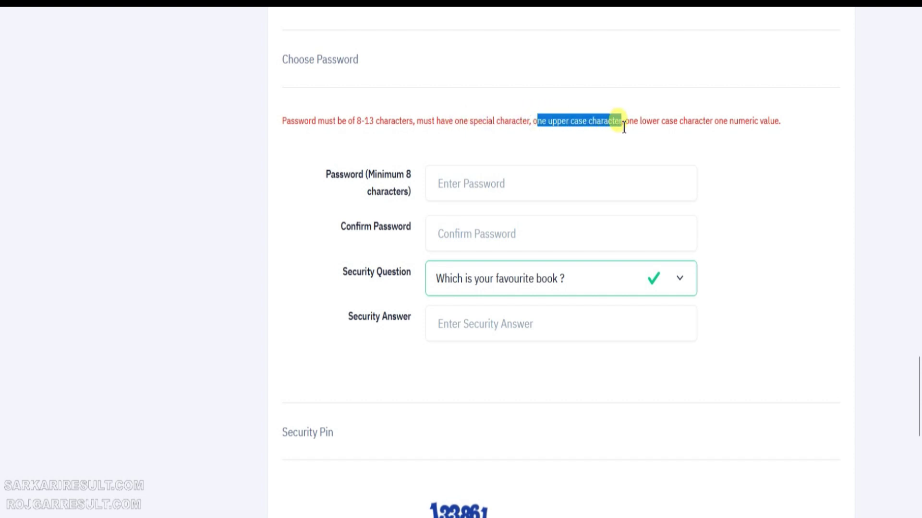
{"action": "left_click", "coordinate": [652, 124]}
{"action": "left_click_drag", "start_coordinate": [630, 124], "coordinate": [706, 120]}
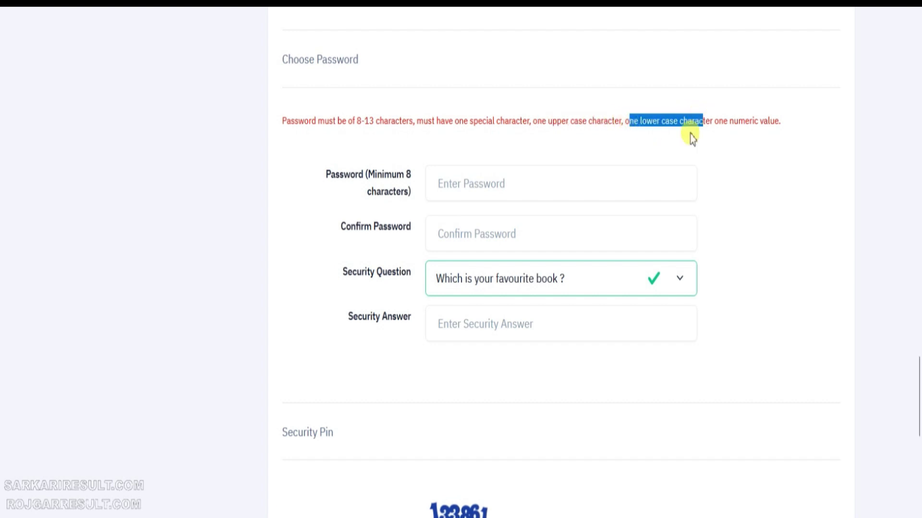
- Enter a password and a non-matching confirmation, which gets rejected
{"action": "left_click", "coordinate": [517, 182]}
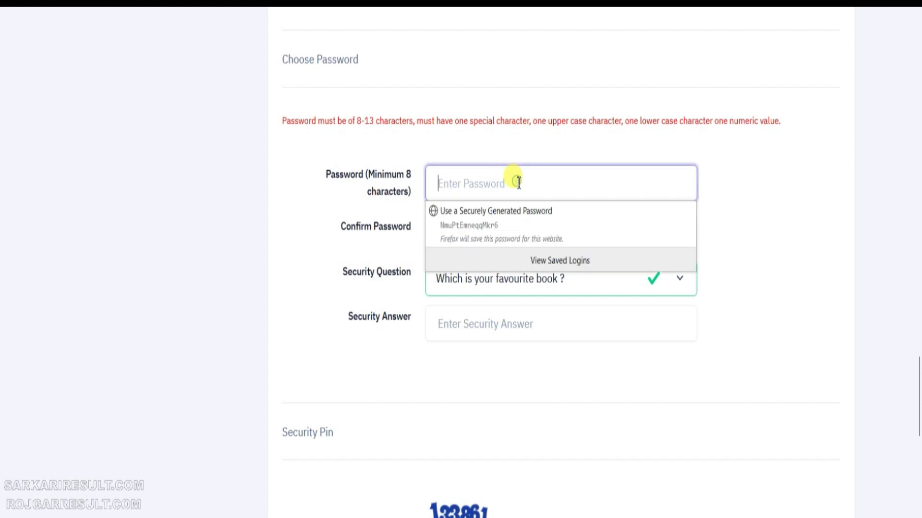
{"action": "left_click", "coordinate": [490, 169]}
{"action": "key", "text": "Tab"}
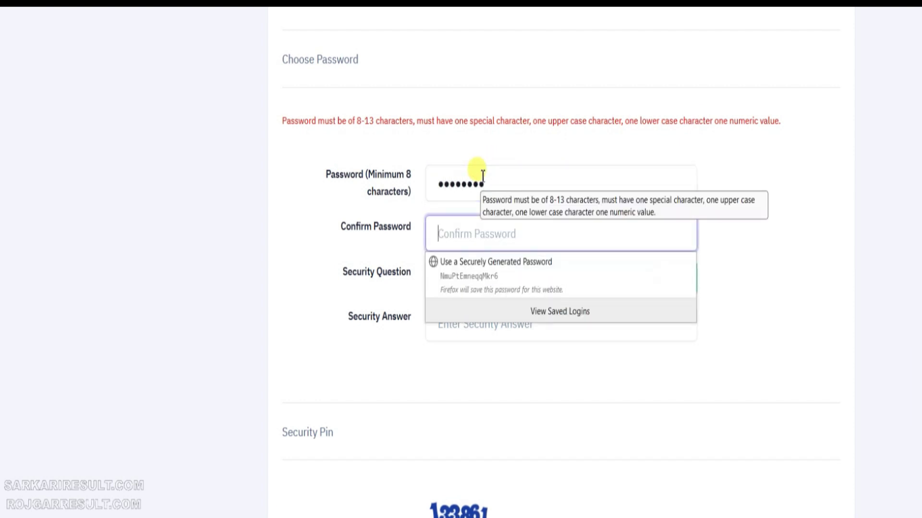
{"action": "key", "text": "Tab"}
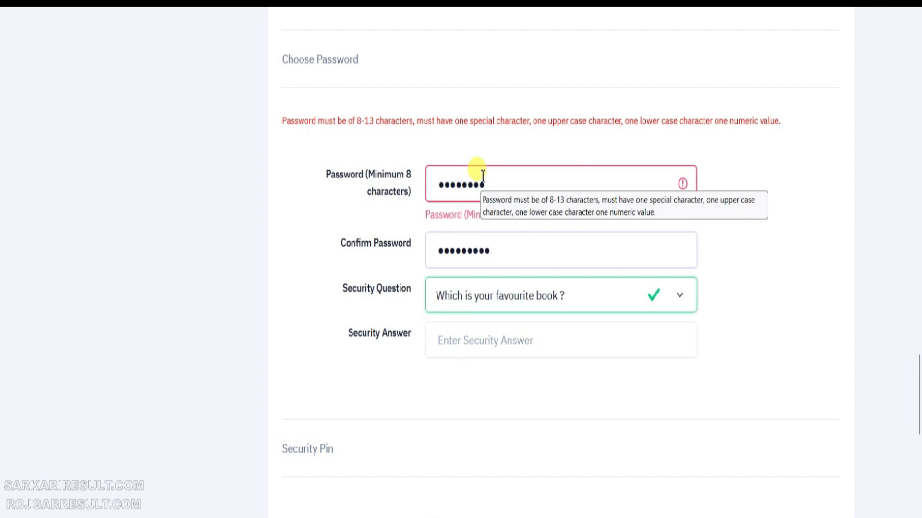
- Replace it with a valid matching password and confirmation, then type the security answer
{"action": "left_click", "coordinate": [507, 178]}
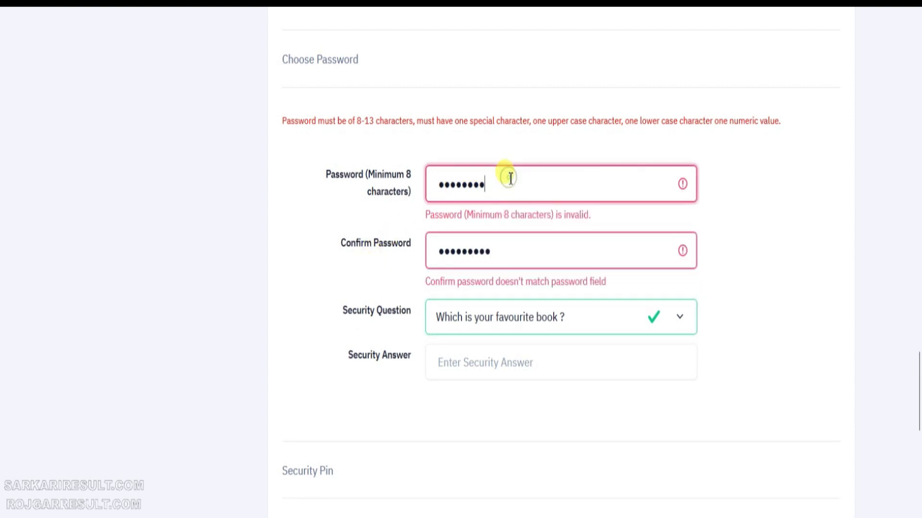
{"action": "key", "text": "ctrl+a"}
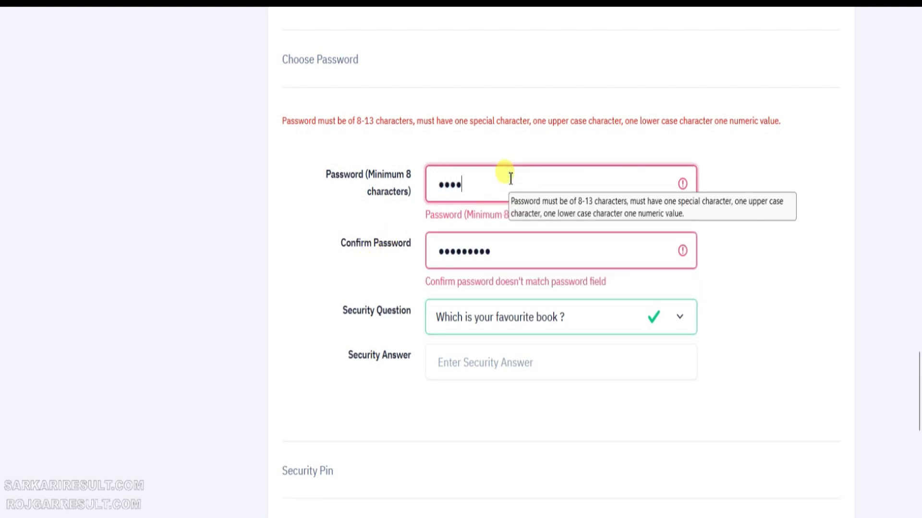
{"action": "key", "text": "Tab"}
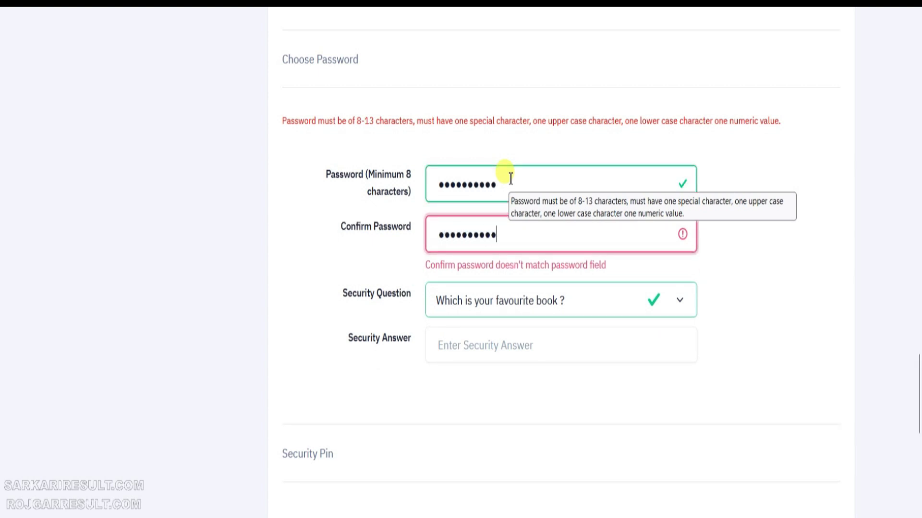
{"action": "key", "text": "Tab"}
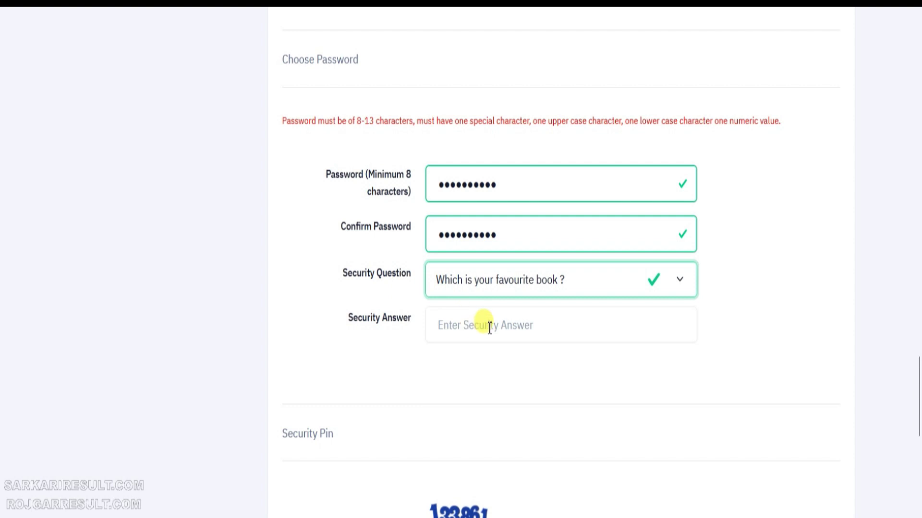
{"action": "left_click", "coordinate": [489, 327]}
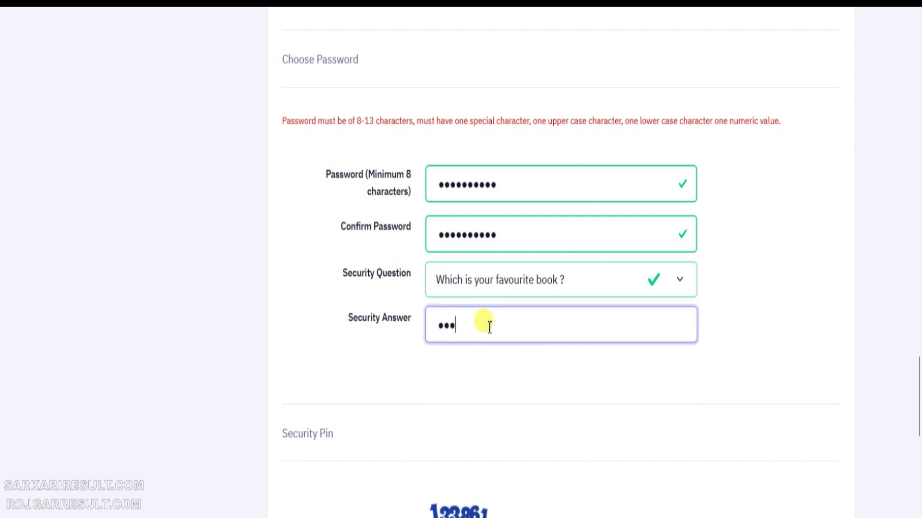
{"action": "key", "text": "Tab"}
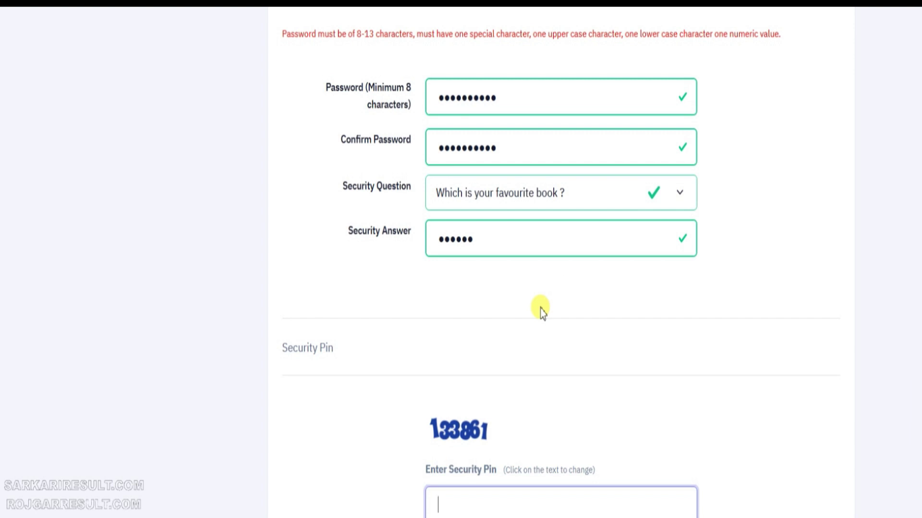
- Type the displayed security pin into Enter Security Pin and submit the registration form
{"action": "scroll", "coordinate": [480, 327], "scroll_direction": "down", "scroll_amount": 4}
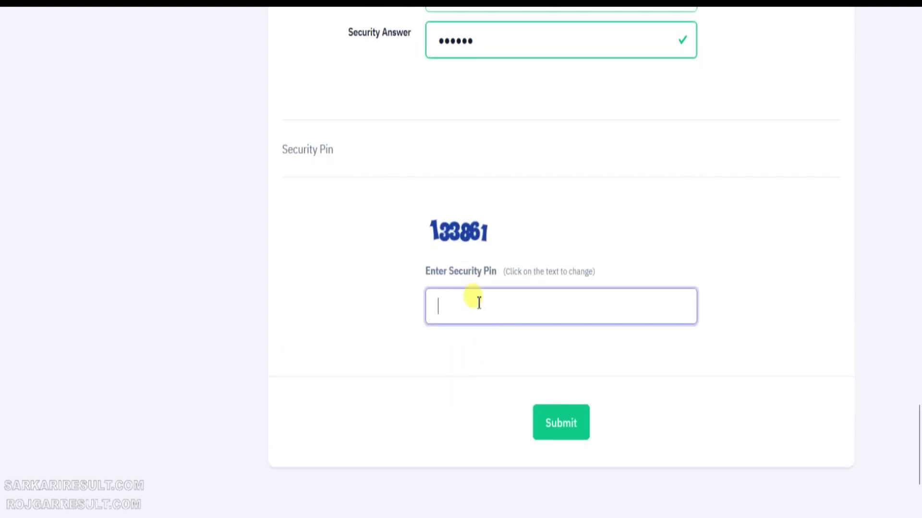
{"action": "type", "text": "133861"}
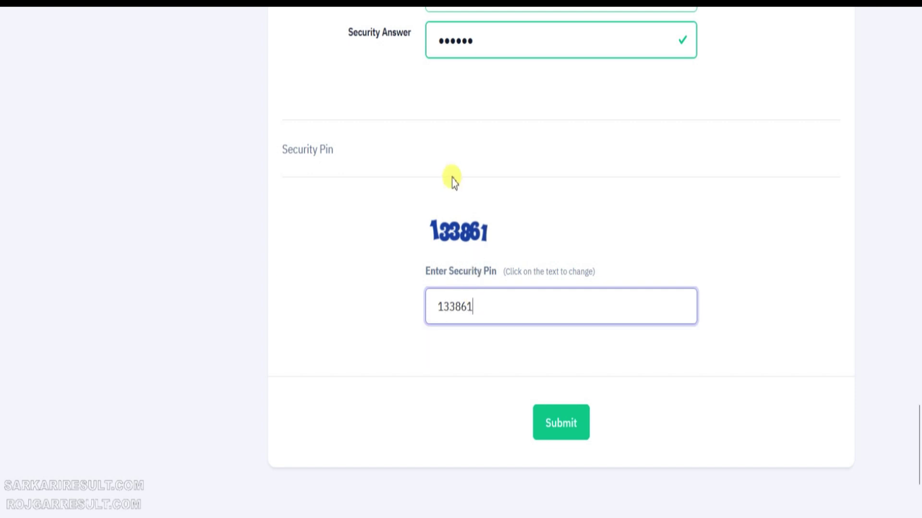
{"action": "scroll", "coordinate": [394, 200], "scroll_direction": "up", "scroll_amount": 2}
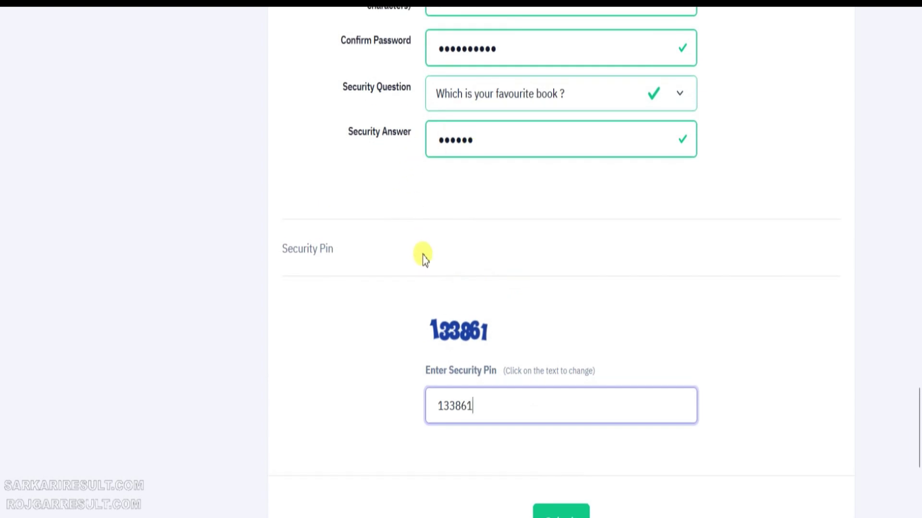
{"action": "scroll", "coordinate": [423, 256], "scroll_direction": "down", "scroll_amount": 4}
{"action": "left_click", "coordinate": [560, 329]}
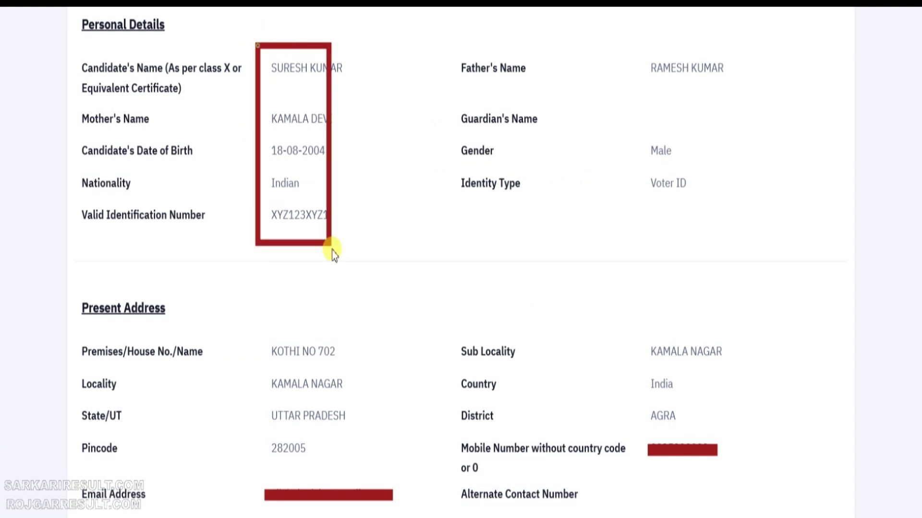
- Outline the previewed father's name, gender, ID type, address and mobile values
{"action": "left_click_drag", "start_coordinate": [675, 127], "coordinate": [794, 240]}
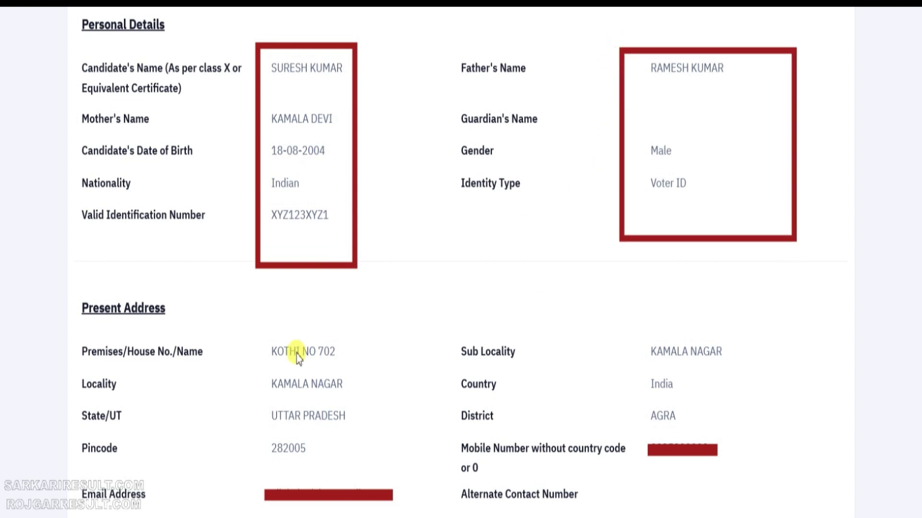
{"action": "left_click_drag", "start_coordinate": [636, 345], "coordinate": [744, 500]}
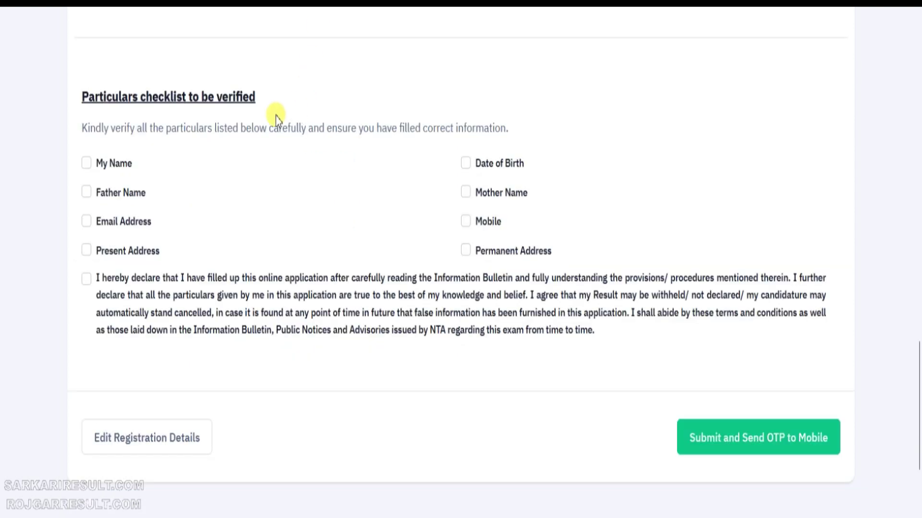
- Tick all eight particulars (names, e-mail, mobile, birth date, both addresses) and the applicant declaration
{"action": "left_click", "coordinate": [86, 164]}
{"action": "left_click", "coordinate": [85, 193]}
{"action": "left_click", "coordinate": [87, 222]}
{"action": "left_click", "coordinate": [86, 250]}
{"action": "left_click", "coordinate": [465, 164]}
{"action": "left_click", "coordinate": [467, 193]}
{"action": "left_click", "coordinate": [466, 222]}
{"action": "left_click", "coordinate": [465, 252]}
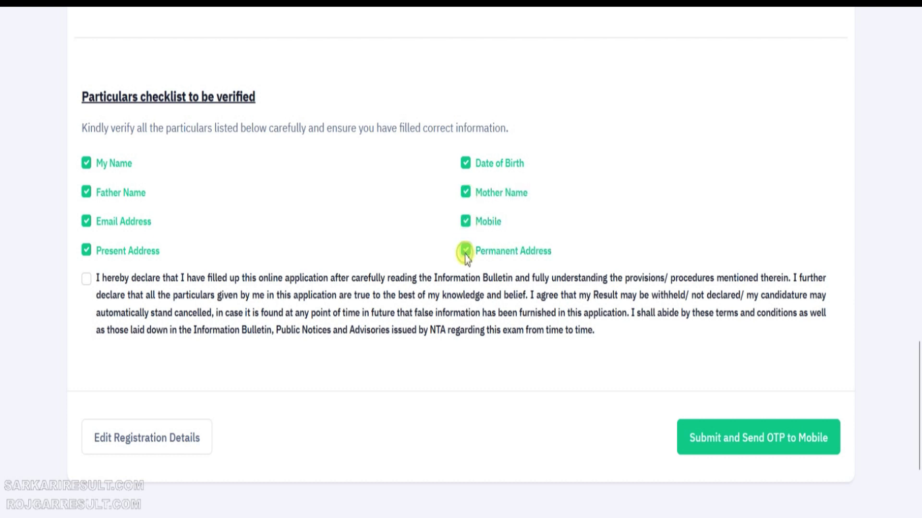
{"action": "left_click", "coordinate": [86, 279]}
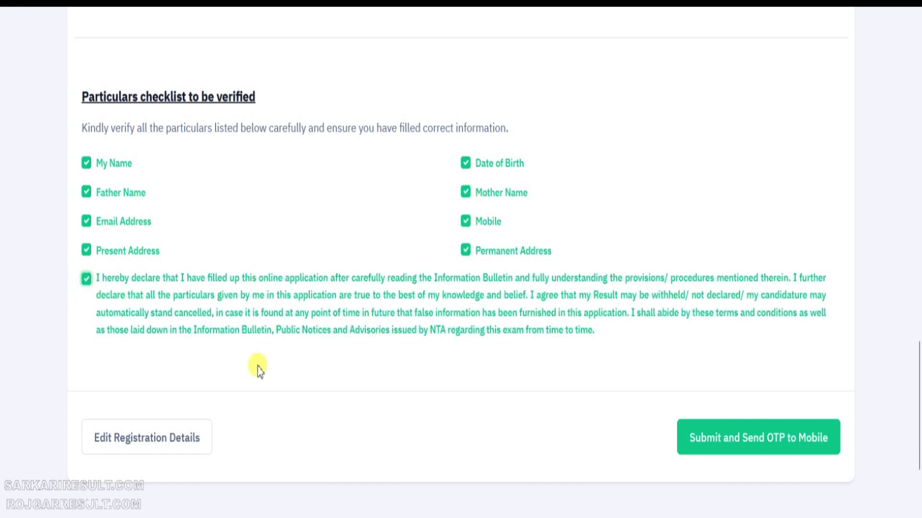
- Submit the checklist and send the OTP to the mobile number
{"action": "left_click", "coordinate": [740, 446]}
{"action": "left_click", "coordinate": [208, 377]}
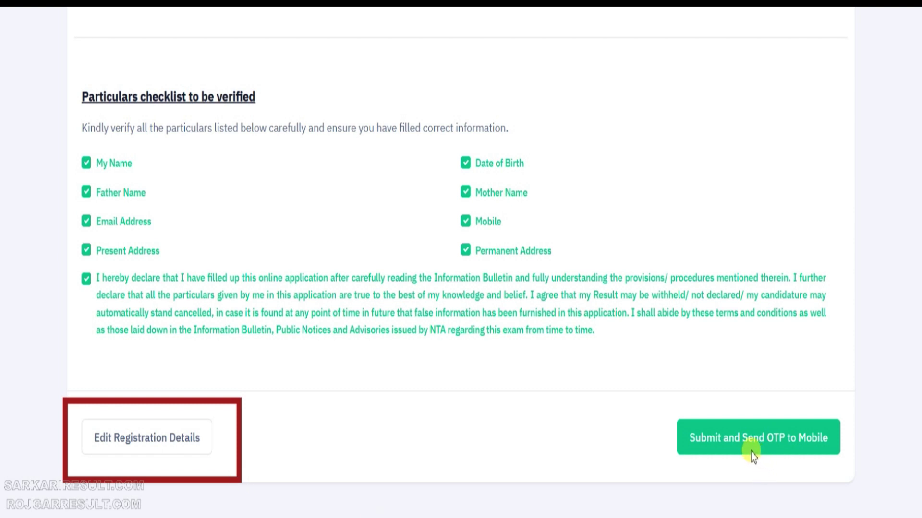
{"action": "left_click_drag", "start_coordinate": [662, 396], "coordinate": [858, 486]}
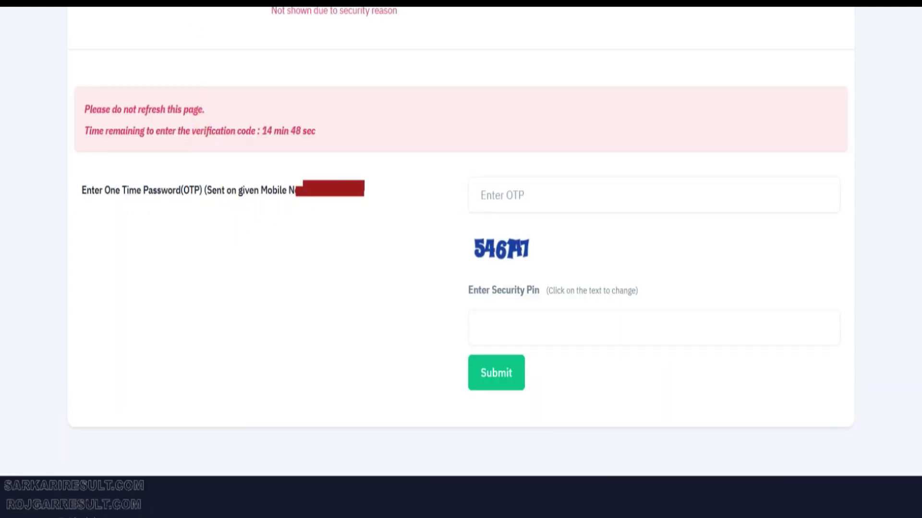
{"action": "left_click", "coordinate": [552, 200]}
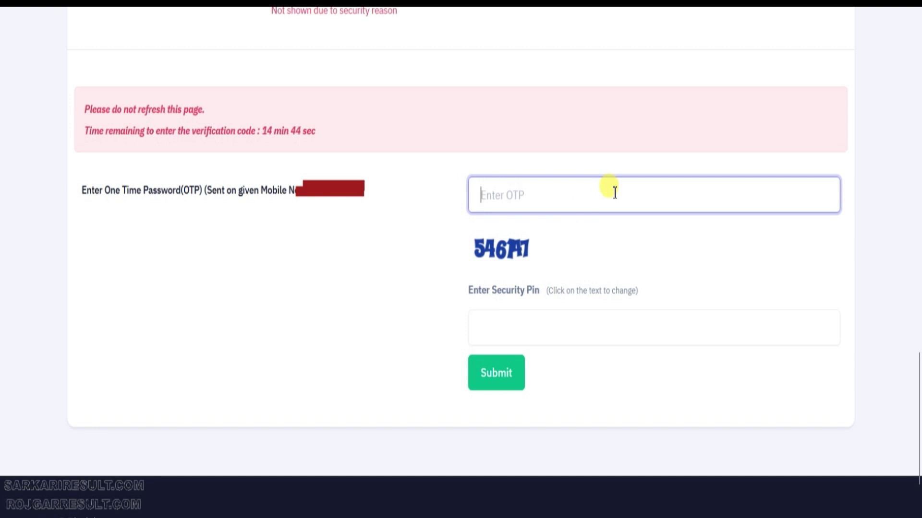
- Enter the received mobile OTP and the displayed security pin, then submit them
{"action": "left_click", "coordinate": [513, 328]}
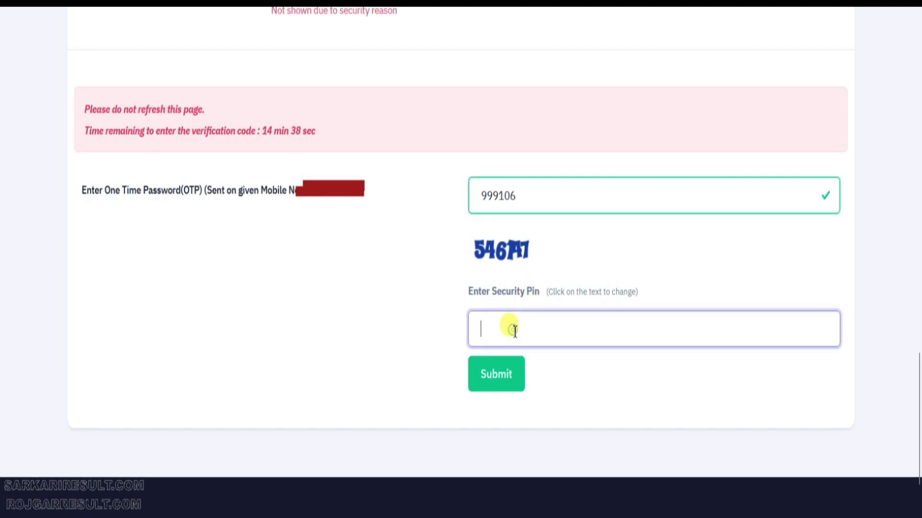
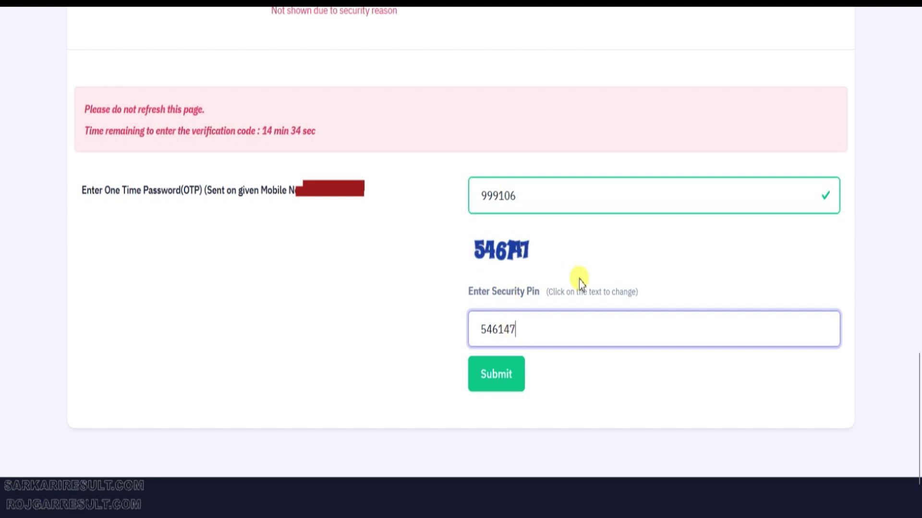
{"action": "left_click", "coordinate": [500, 382]}
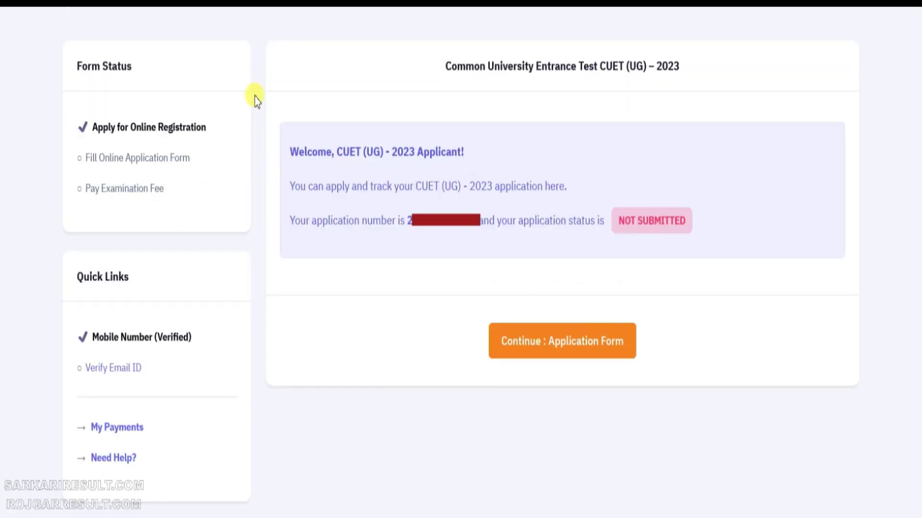
- Outline the dashboard title, welcome message, NOT SUBMITTED status, email and mobile verification, and Continue : Application Form
{"action": "mouse_move", "coordinate": [412, 36]}
{"action": "left_mouse_down"}
{"action": "mouse_move", "coordinate": [592, 106]}
{"action": "mouse_move", "coordinate": [743, 101]}
{"action": "left_mouse_up"}
{"action": "mouse_move", "coordinate": [269, 115]}
{"action": "left_mouse_down"}
{"action": "mouse_move", "coordinate": [403, 213]}
{"action": "mouse_move", "coordinate": [761, 255]}
{"action": "left_mouse_up"}
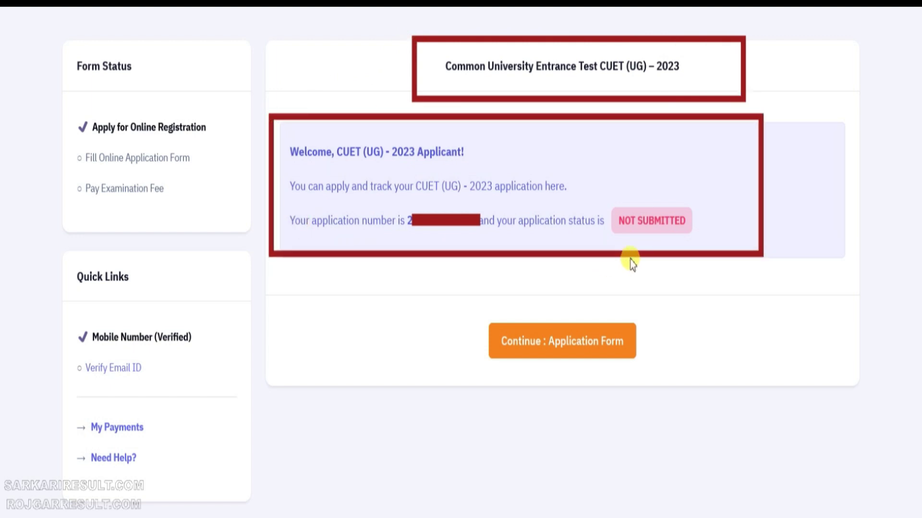
{"action": "mouse_move", "coordinate": [712, 211]}
{"action": "left_mouse_down"}
{"action": "mouse_move", "coordinate": [488, 248]}
{"action": "mouse_move", "coordinate": [495, 241]}
{"action": "left_mouse_up"}
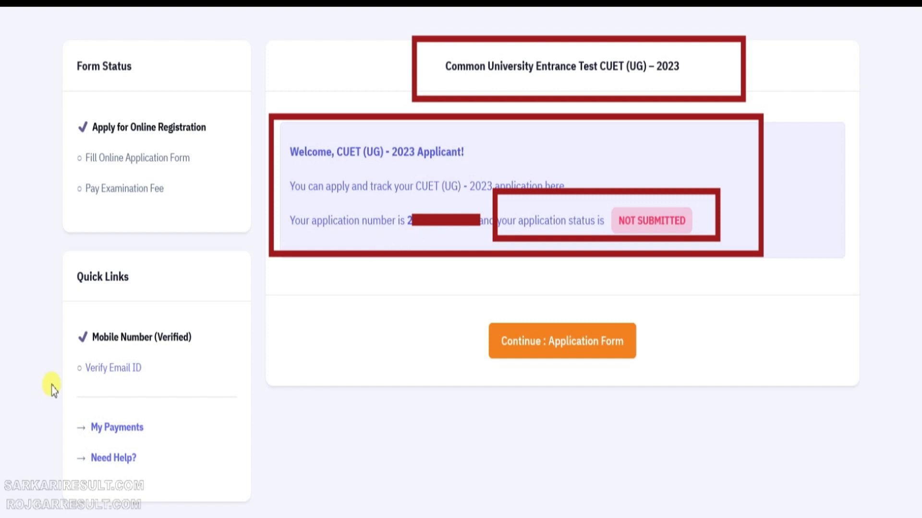
{"action": "mouse_move", "coordinate": [64, 349]}
{"action": "left_mouse_down"}
{"action": "mouse_move", "coordinate": [126, 384]}
{"action": "mouse_move", "coordinate": [156, 389]}
{"action": "left_mouse_up"}
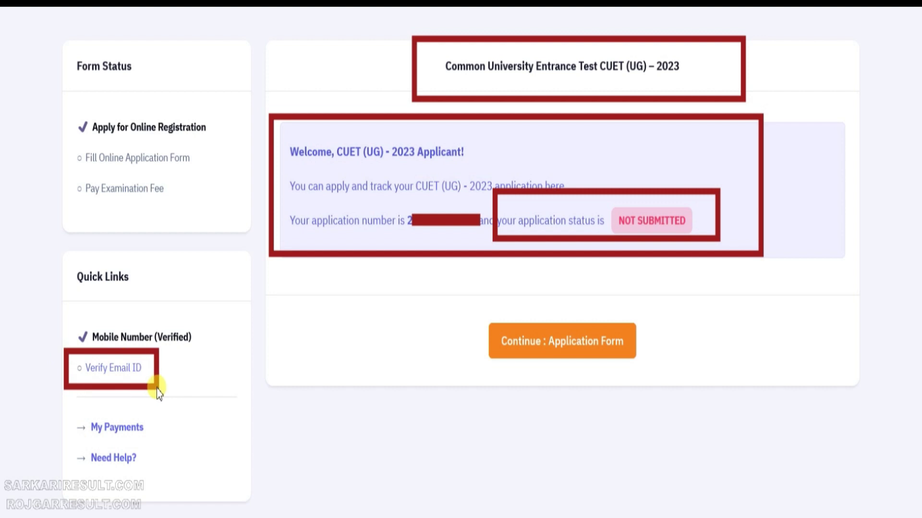
{"action": "mouse_move", "coordinate": [212, 303]}
{"action": "left_mouse_down"}
{"action": "mouse_move", "coordinate": [201, 333]}
{"action": "mouse_move", "coordinate": [51, 357]}
{"action": "mouse_move", "coordinate": [64, 353]}
{"action": "left_mouse_up"}
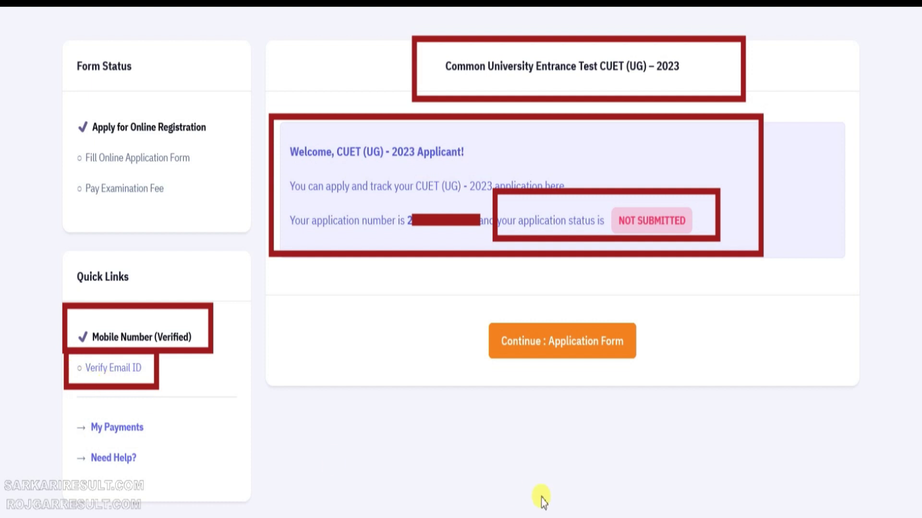
{"action": "left_click_drag", "start_coordinate": [451, 298], "coordinate": [693, 390]}
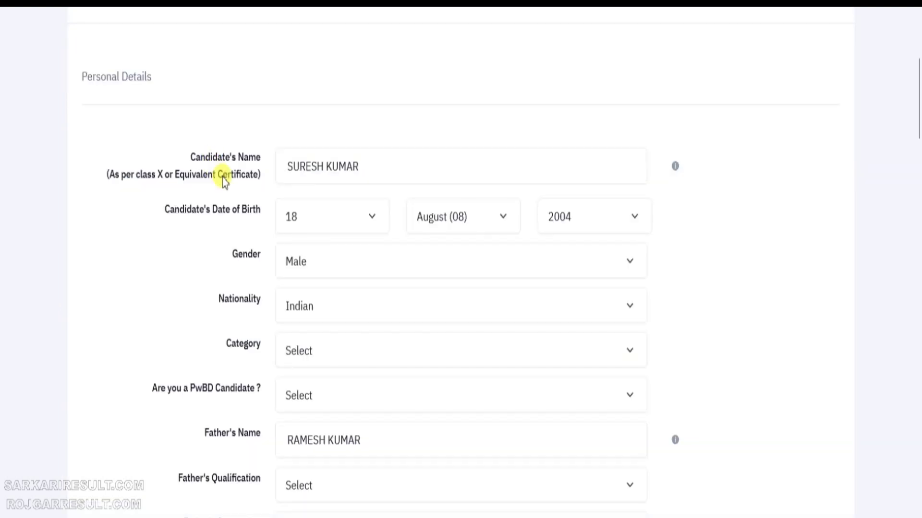
- Set the category to General/Unreserved and answer No to PwBD
{"action": "scroll", "coordinate": [216, 211], "scroll_direction": "down", "scroll_amount": 2}
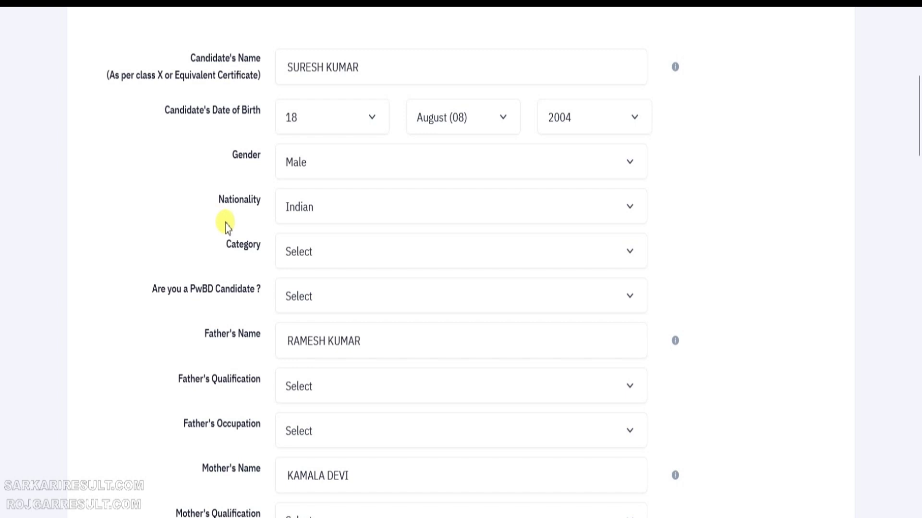
{"action": "scroll", "coordinate": [225, 225], "scroll_direction": "down", "scroll_amount": 2}
{"action": "left_click", "coordinate": [308, 161]}
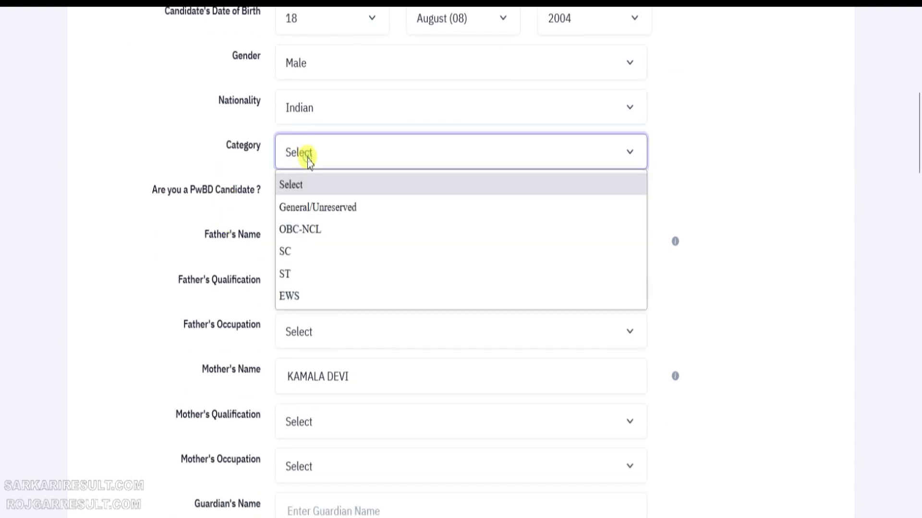
{"action": "left_click", "coordinate": [298, 207]}
{"action": "left_click", "coordinate": [314, 202]}
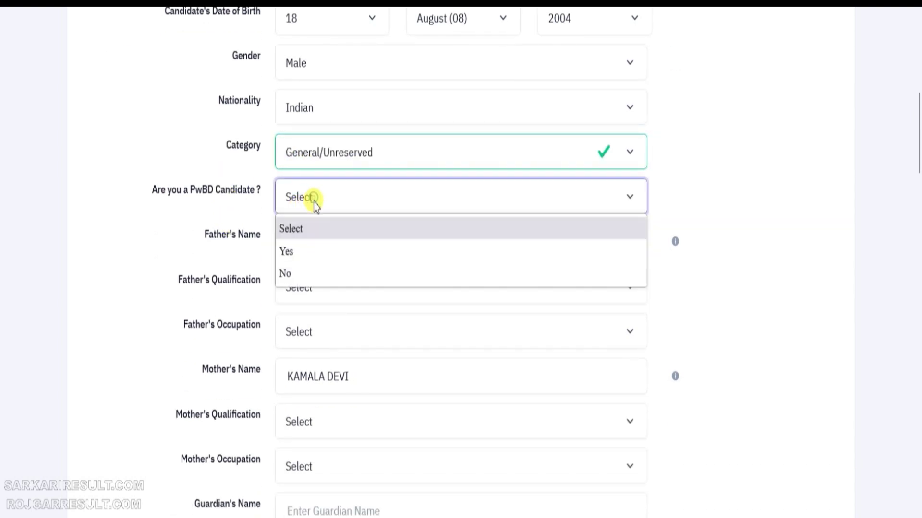
{"action": "left_click", "coordinate": [289, 274]}
- Set the father to Graduate, Agriculture and the mother to Matriculate, occupation Not Applicable
{"action": "scroll", "coordinate": [262, 279], "scroll_direction": "down", "scroll_amount": 4}
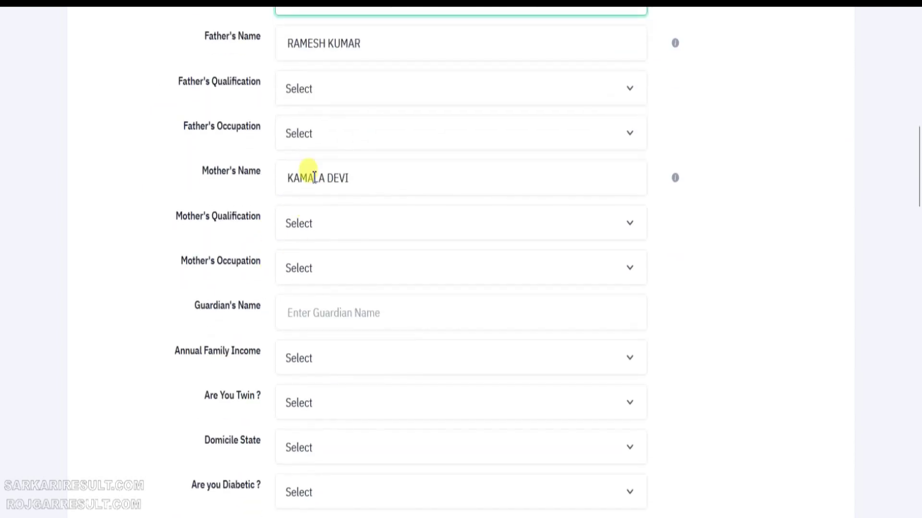
{"action": "scroll", "coordinate": [333, 105], "scroll_direction": "up", "scroll_amount": 2}
{"action": "left_click", "coordinate": [331, 199]}
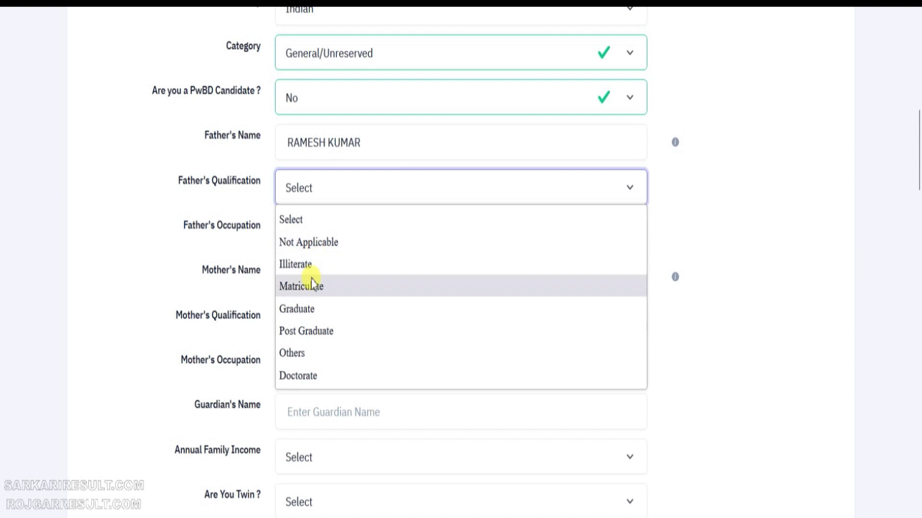
{"action": "left_click", "coordinate": [303, 308]}
{"action": "left_click", "coordinate": [324, 242]}
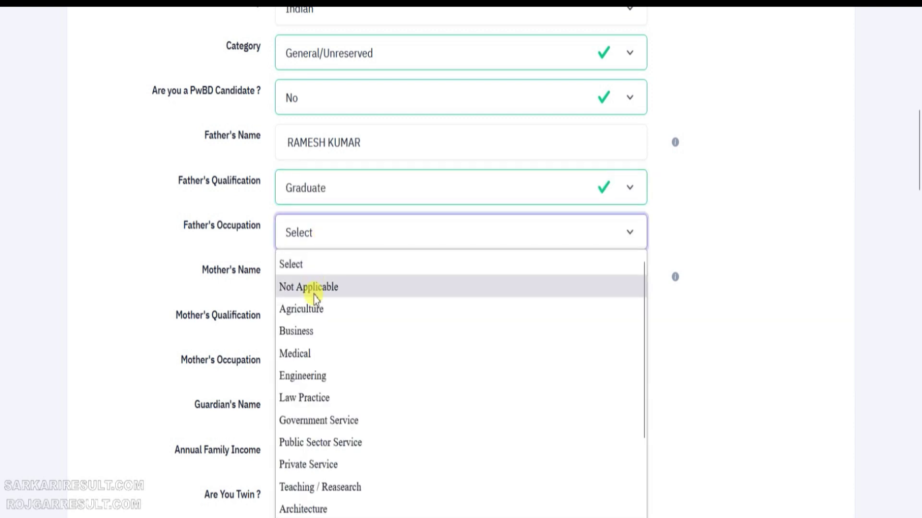
{"action": "left_click", "coordinate": [318, 310]}
{"action": "scroll", "coordinate": [325, 232], "scroll_direction": "down", "scroll_amount": 2}
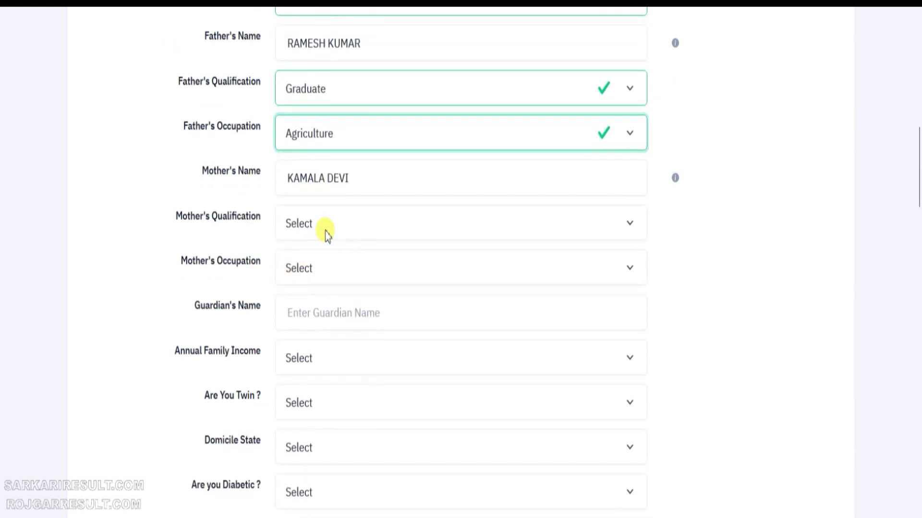
{"action": "left_click", "coordinate": [323, 226]}
{"action": "left_click", "coordinate": [315, 321]}
{"action": "left_click", "coordinate": [322, 267]}
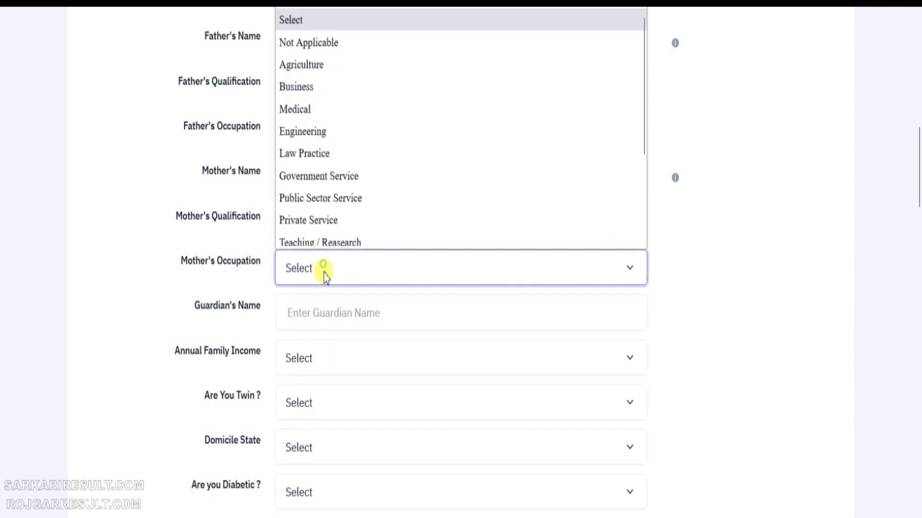
{"action": "left_click", "coordinate": [309, 40]}
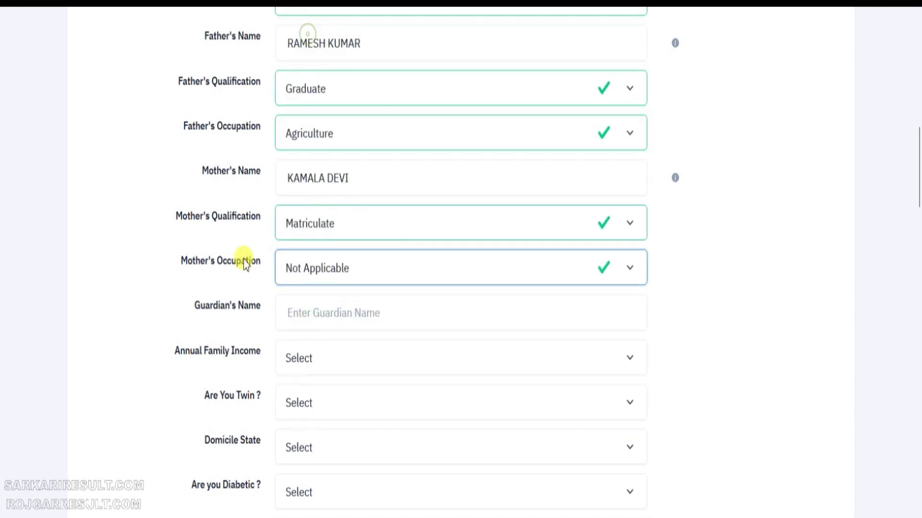
- Set family income to UPTO 100000, Twin to No and domicile to UTTAR PRADESH
{"action": "scroll", "coordinate": [245, 317], "scroll_direction": "down", "scroll_amount": 2}
{"action": "left_click", "coordinate": [336, 273]}
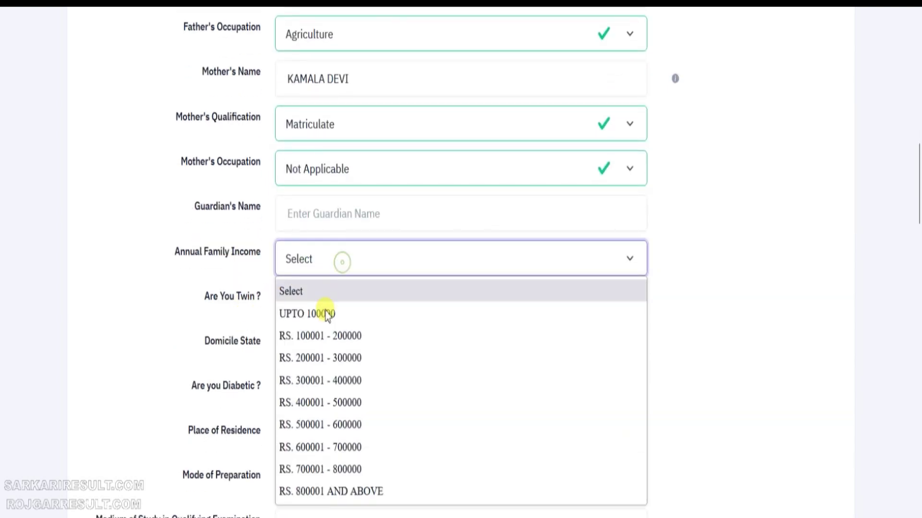
{"action": "left_click", "coordinate": [322, 312]}
{"action": "left_click", "coordinate": [364, 310]}
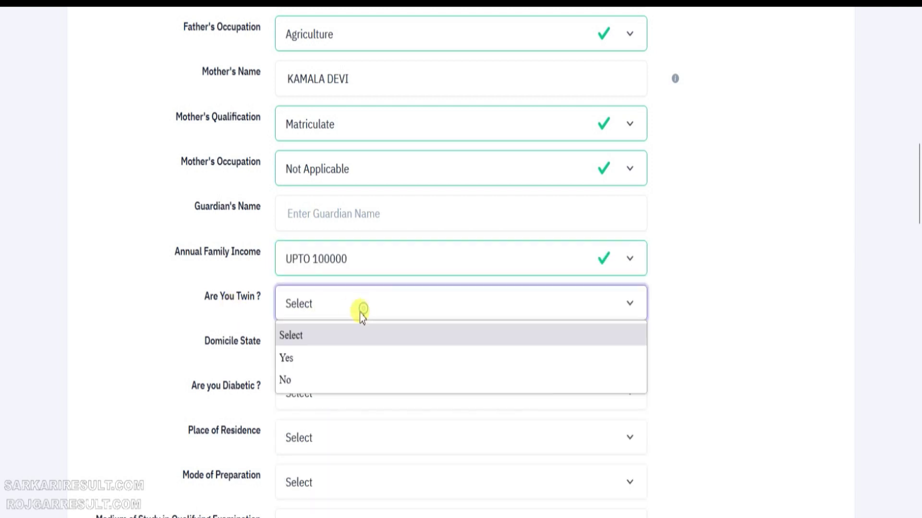
{"action": "left_click", "coordinate": [305, 376]}
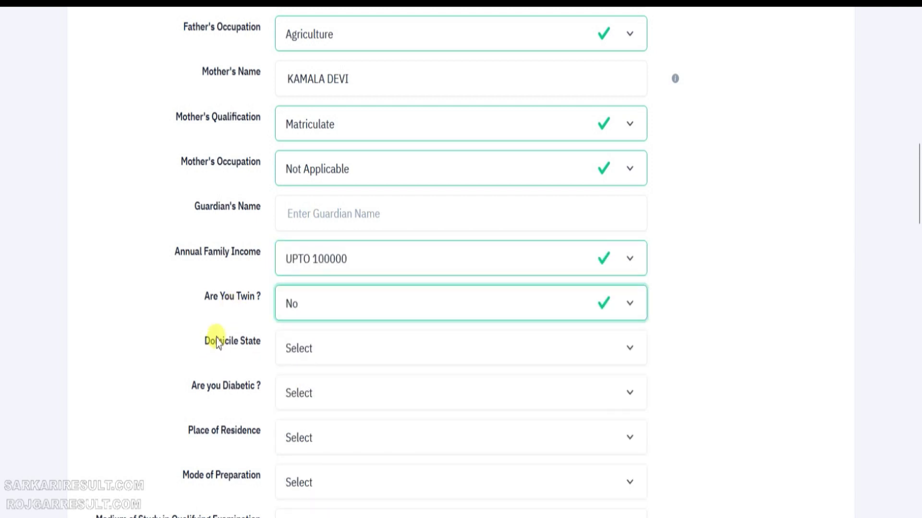
{"action": "scroll", "coordinate": [216, 337], "scroll_direction": "down", "scroll_amount": 2}
{"action": "left_click", "coordinate": [325, 250]}
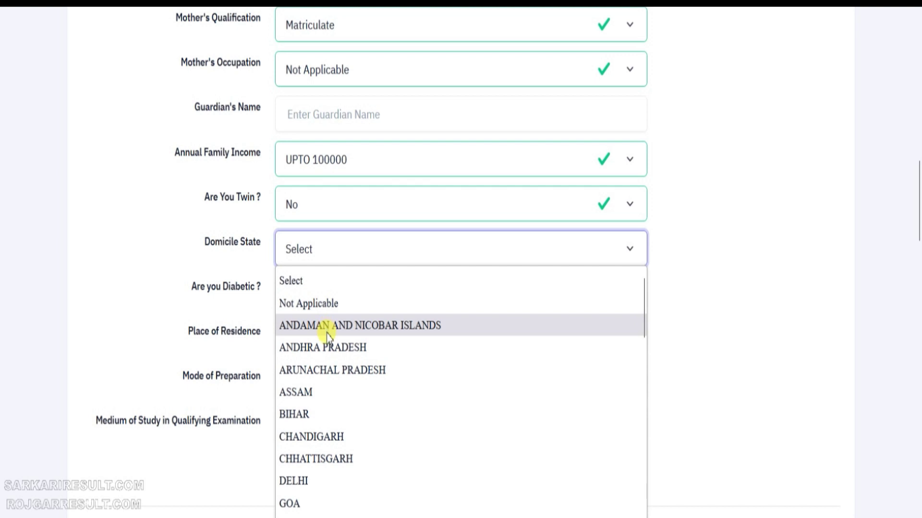
{"action": "scroll", "coordinate": [341, 401], "scroll_direction": "down", "scroll_amount": 9}
{"action": "left_click", "coordinate": [330, 461]}
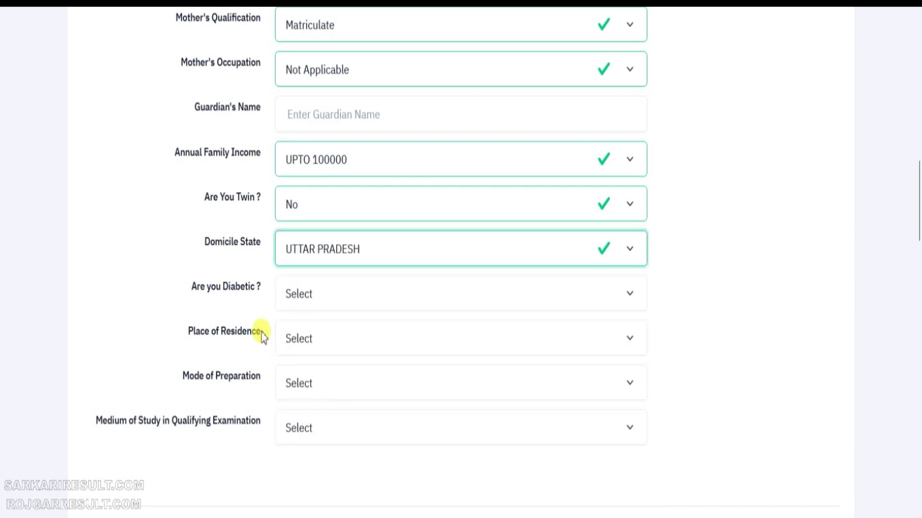
- Answer Diabetic No, set residence to Urban, preparation to Self and study medium to Hindi
{"action": "left_click", "coordinate": [316, 299]}
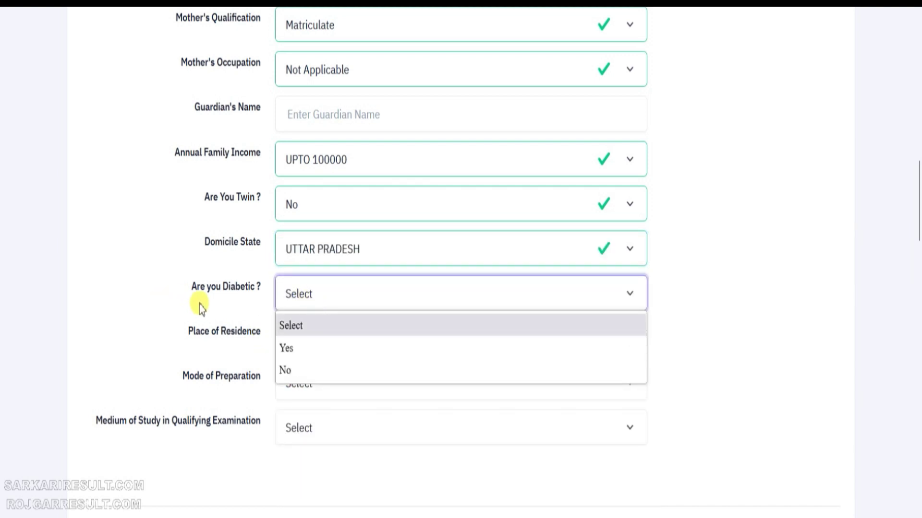
{"action": "left_click", "coordinate": [199, 304]}
{"action": "left_click", "coordinate": [330, 297]}
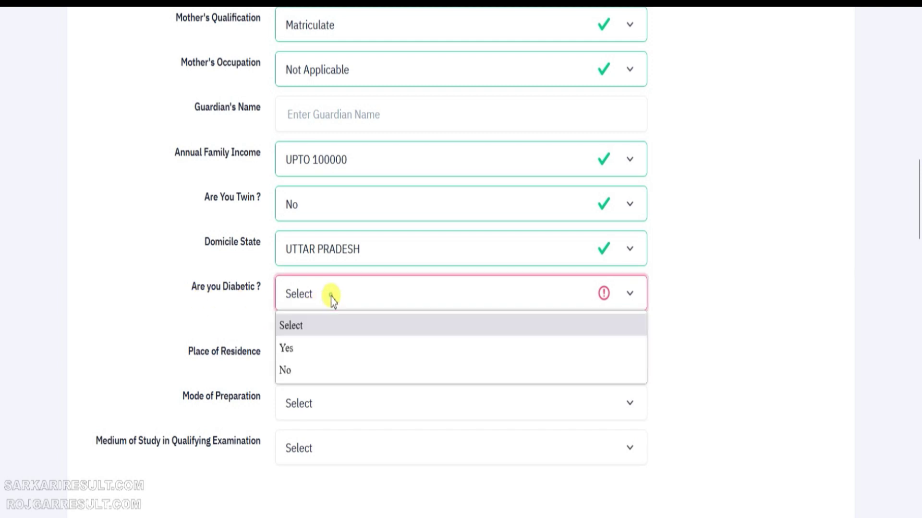
{"action": "left_click", "coordinate": [298, 370]}
{"action": "scroll", "coordinate": [331, 247], "scroll_direction": "down", "scroll_amount": 2}
{"action": "left_click", "coordinate": [331, 247]}
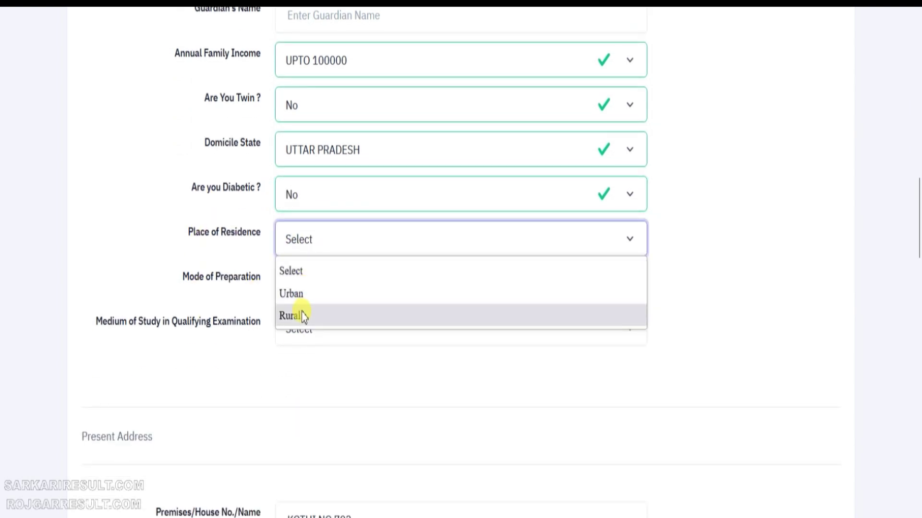
{"action": "left_click", "coordinate": [296, 299]}
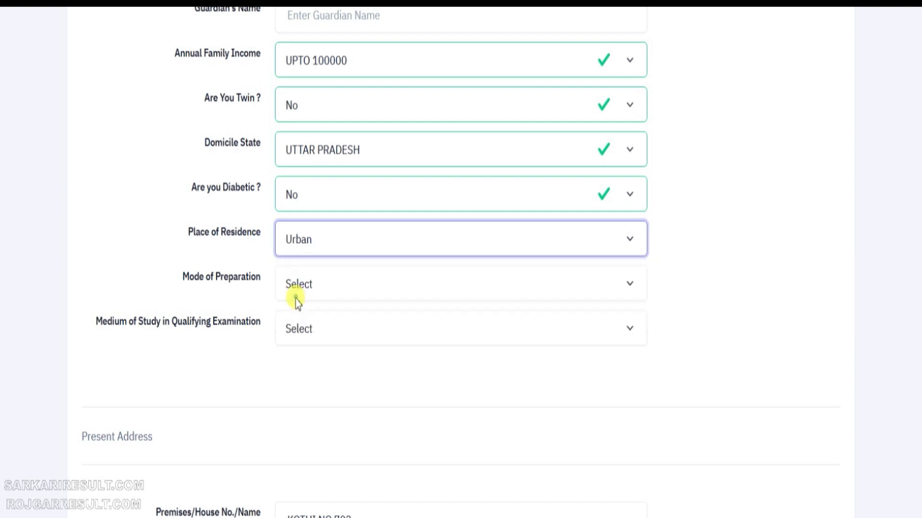
{"action": "left_click", "coordinate": [318, 283]}
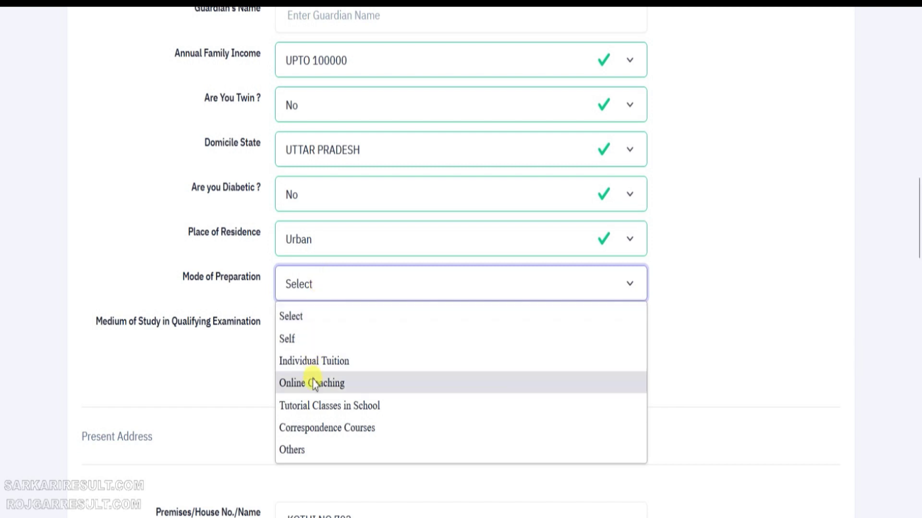
{"action": "left_click", "coordinate": [284, 340]}
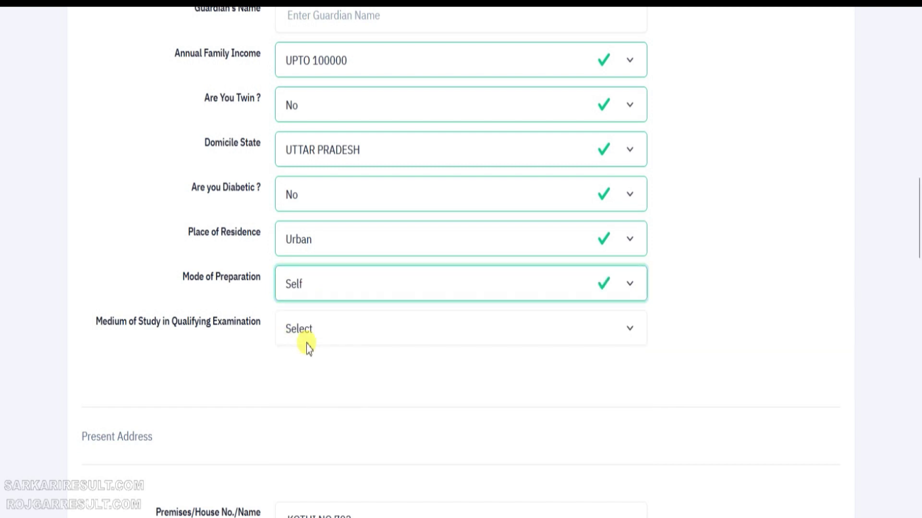
{"action": "left_click", "coordinate": [323, 329]}
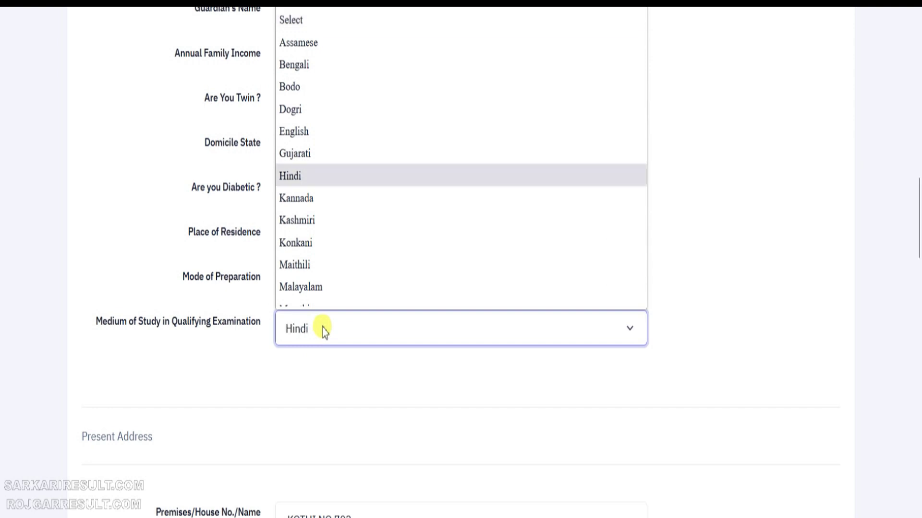
{"action": "left_click", "coordinate": [292, 177]}
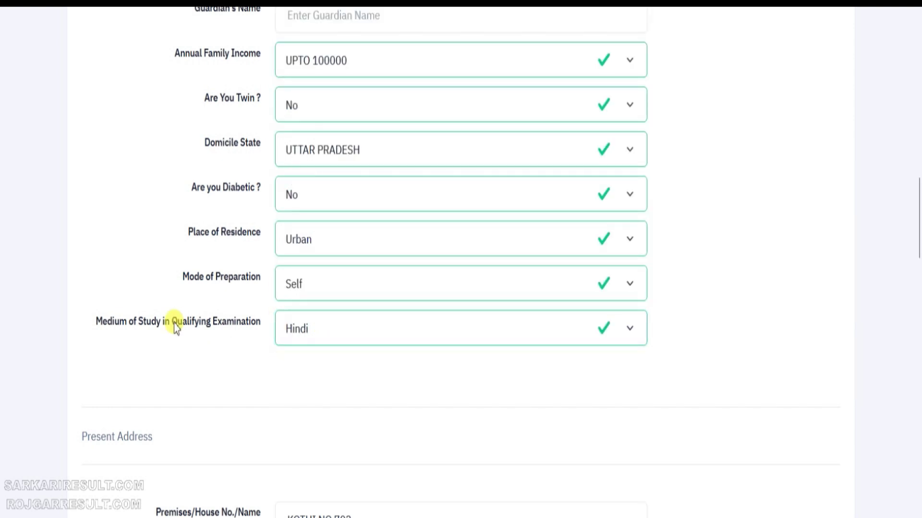
{"action": "scroll", "coordinate": [174, 324], "scroll_direction": "down", "scroll_amount": 2}
{"action": "scroll", "coordinate": [151, 305], "scroll_direction": "down", "scroll_amount": 18}
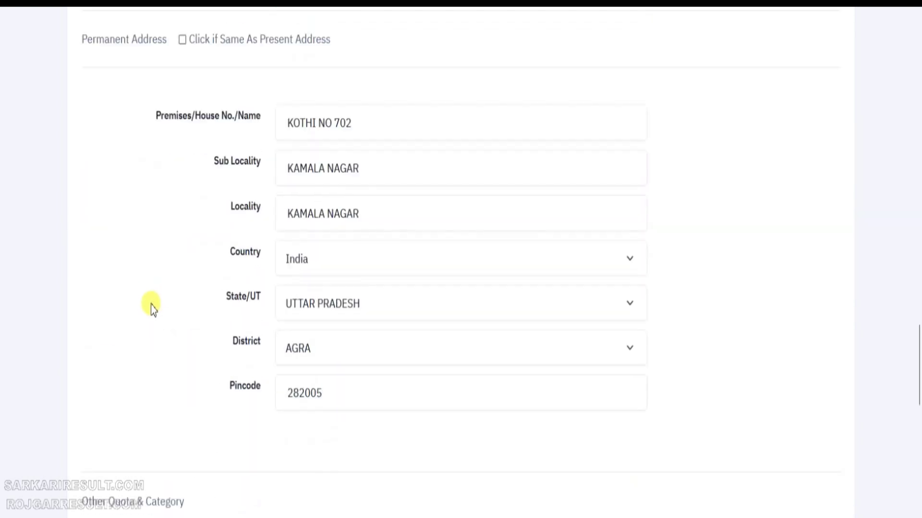
- Answer No for Below Poverty Line, Kashmiri Migrant and defence personnel ward
{"action": "scroll", "coordinate": [151, 305], "scroll_direction": "down", "scroll_amount": 6}
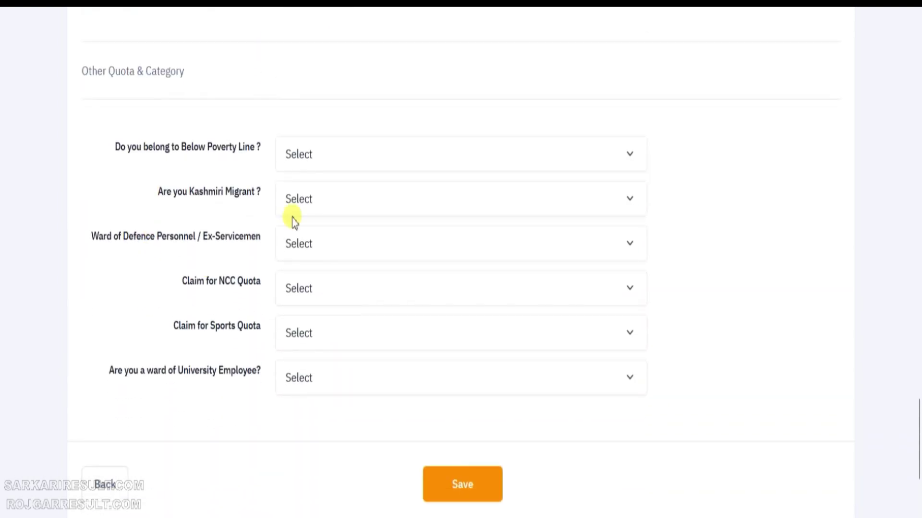
{"action": "left_click", "coordinate": [338, 162]}
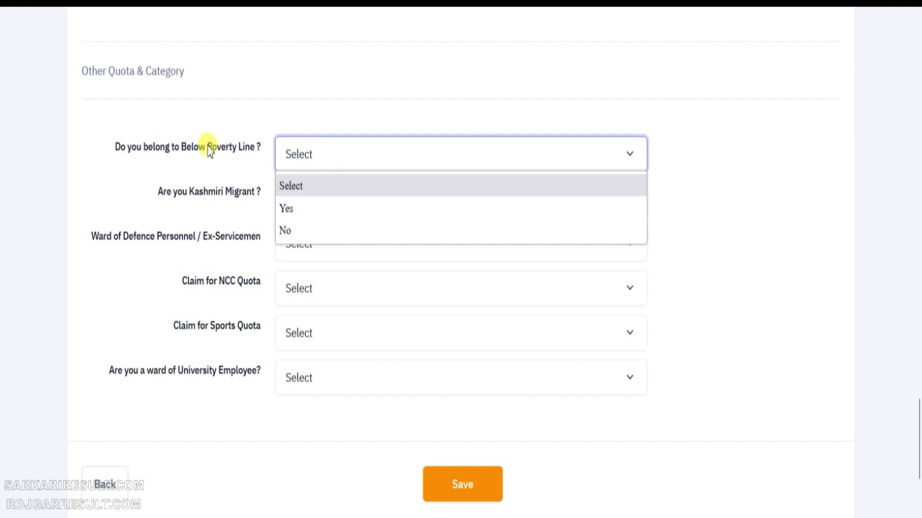
{"action": "left_click", "coordinate": [288, 232]}
{"action": "left_click", "coordinate": [319, 200]}
{"action": "left_click", "coordinate": [299, 272]}
{"action": "left_click", "coordinate": [310, 242]}
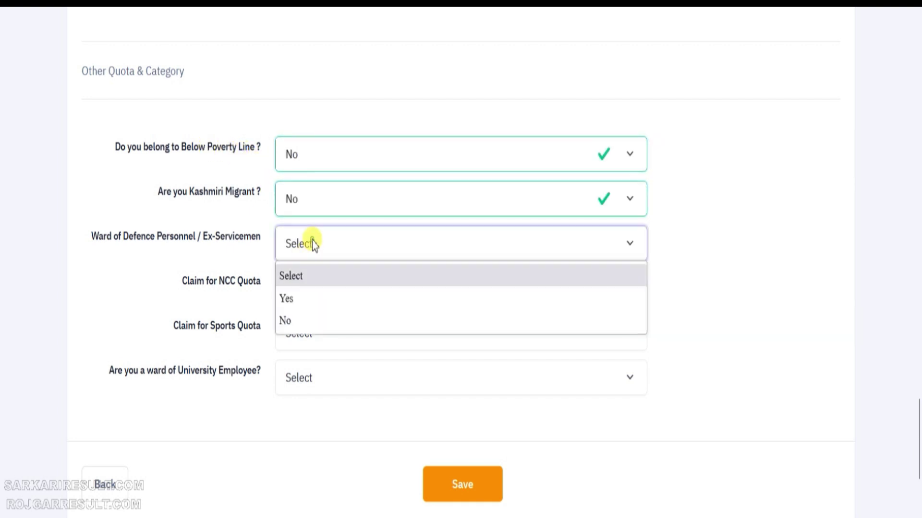
{"action": "left_click", "coordinate": [287, 322]}
- Answer No for NCC Quota, Sports Quota and university employee ward
{"action": "left_click", "coordinate": [306, 289]}
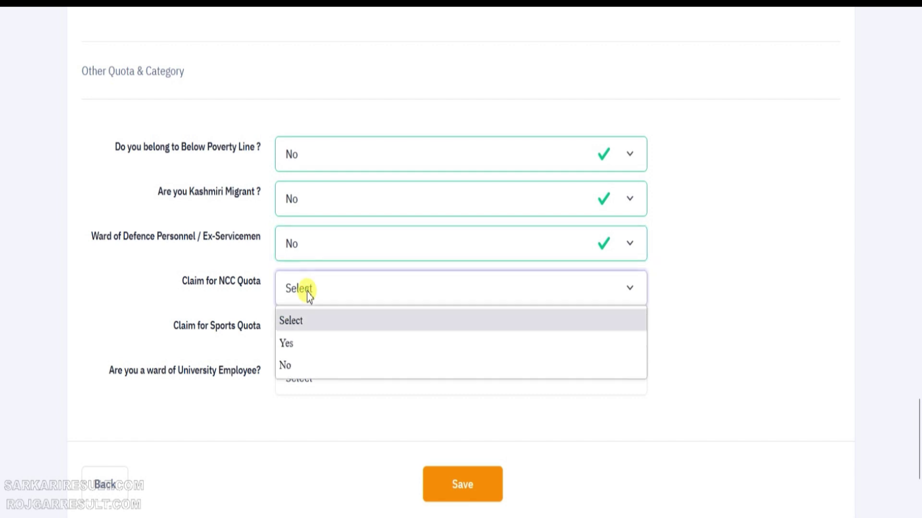
{"action": "left_click", "coordinate": [296, 364]}
{"action": "left_click", "coordinate": [311, 341]}
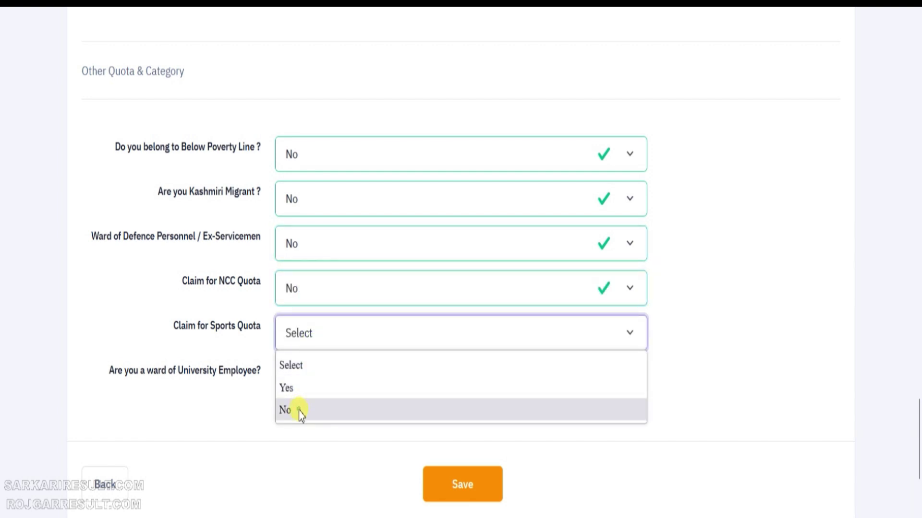
{"action": "left_click", "coordinate": [298, 410]}
{"action": "left_click", "coordinate": [316, 380]}
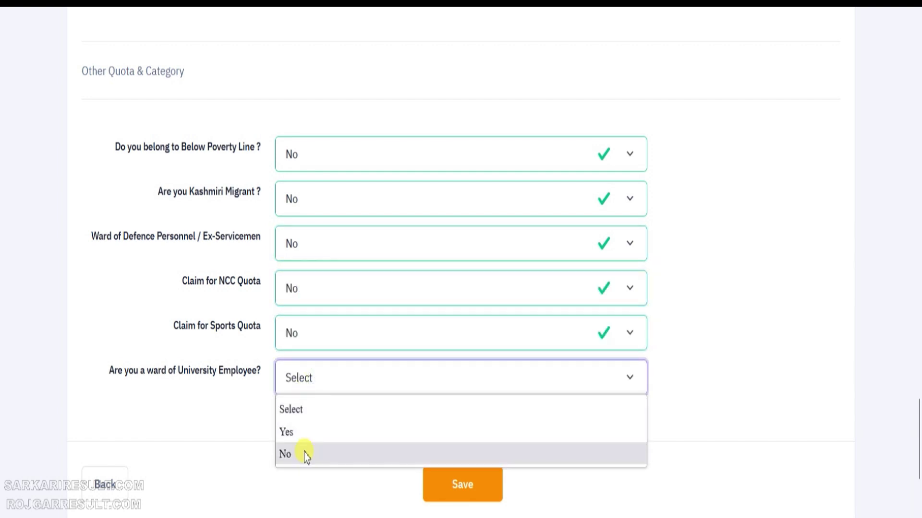
{"action": "left_click", "coordinate": [304, 453]}
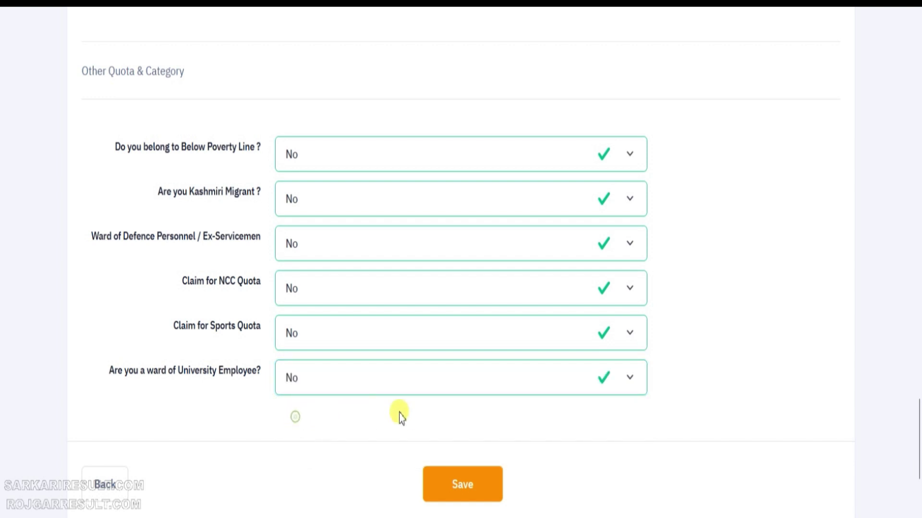
{"action": "scroll", "coordinate": [209, 374], "scroll_direction": "down", "scroll_amount": 1}
{"action": "scroll", "coordinate": [210, 376], "scroll_direction": "down", "scroll_amount": 2}
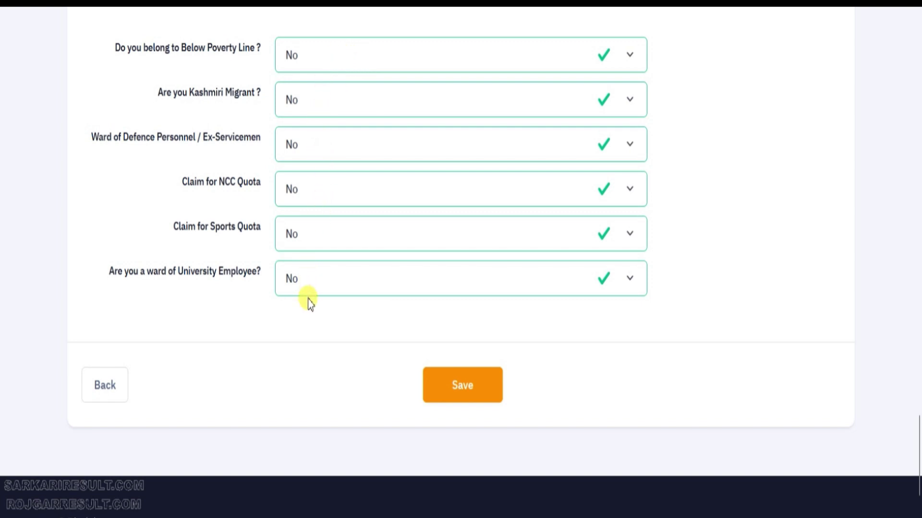
- Save the completed personal details form and continue past the summary to the Class Xth section
{"action": "left_click", "coordinate": [468, 396]}
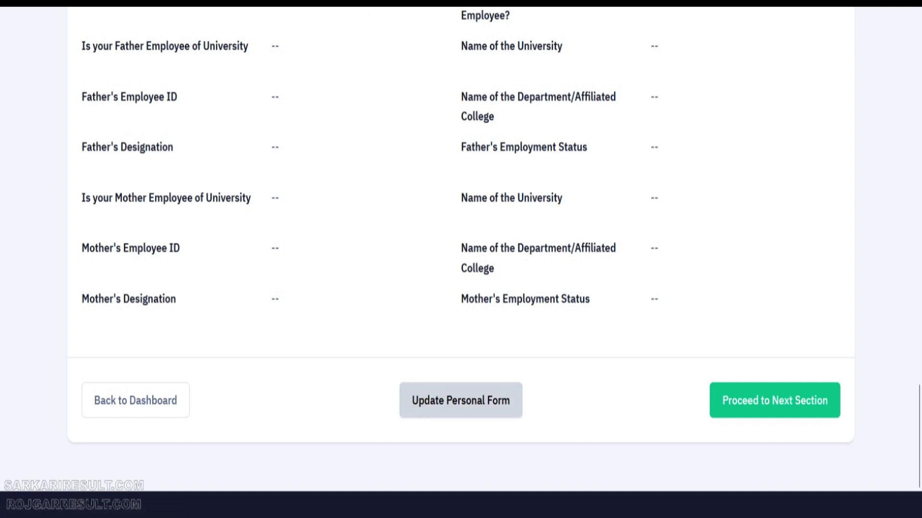
{"action": "left_click_drag", "start_coordinate": [675, 349], "coordinate": [868, 435]}
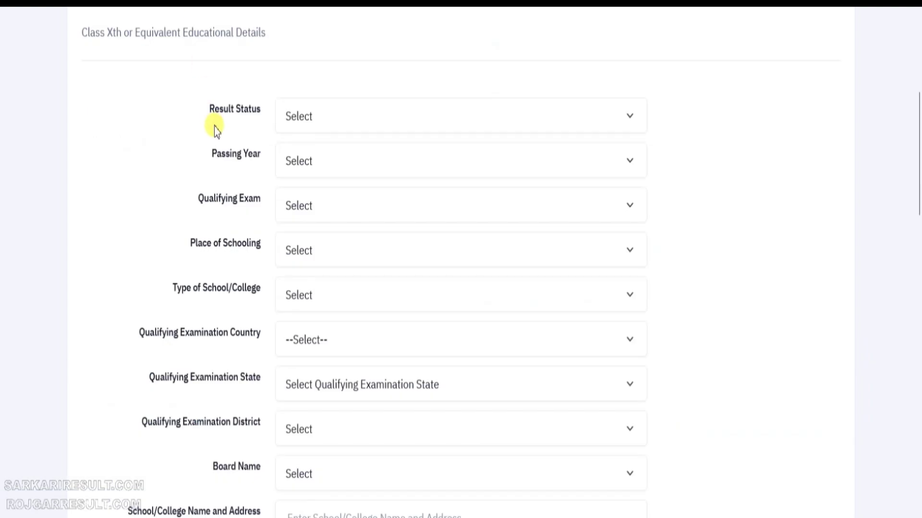
- Set Class Xth to Passed, 2021, 10th or Equivalent, Urban, Government School
{"action": "left_click_drag", "start_coordinate": [107, 32], "coordinate": [128, 31]}
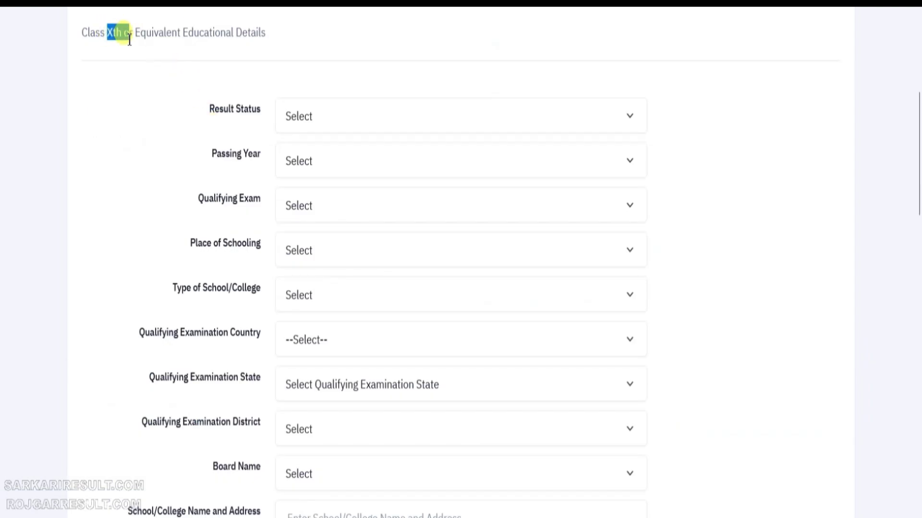
{"action": "left_click", "coordinate": [319, 116]}
{"action": "left_click", "coordinate": [303, 169]}
{"action": "left_click", "coordinate": [330, 164]}
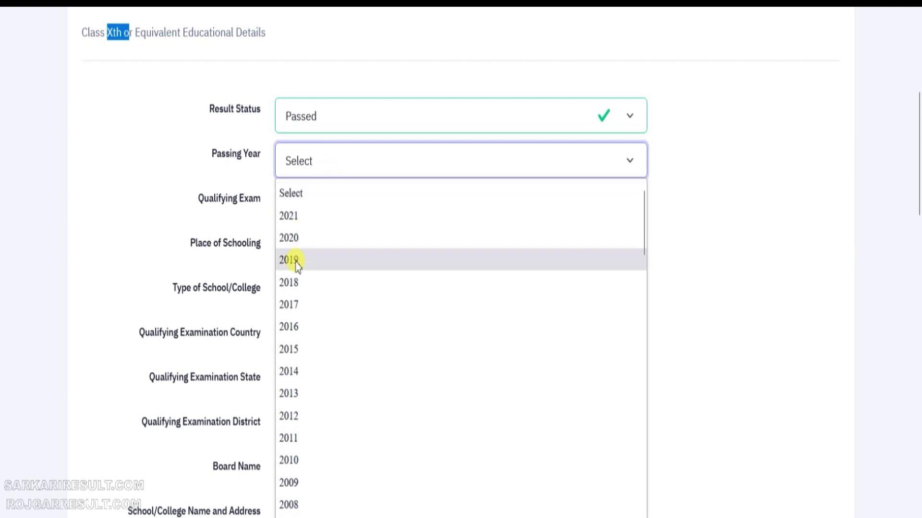
{"action": "left_click", "coordinate": [296, 216]}
{"action": "left_click", "coordinate": [309, 212]}
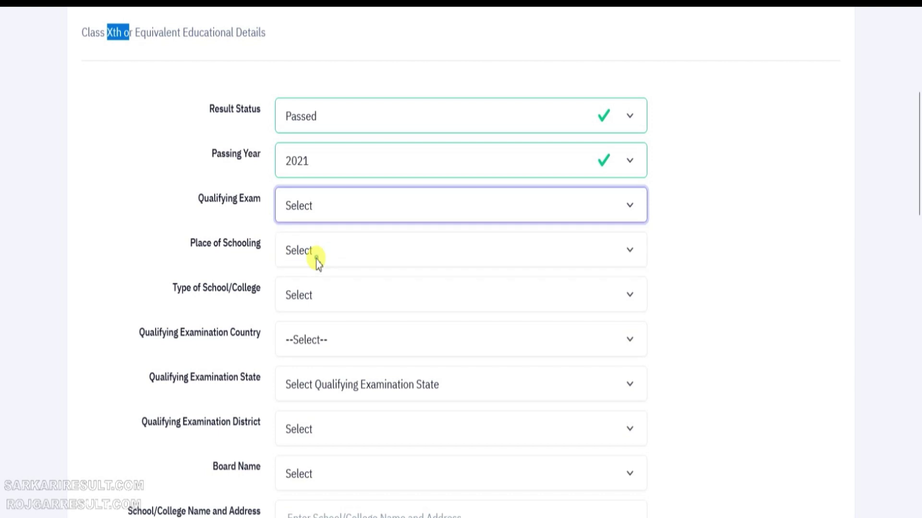
{"action": "left_click", "coordinate": [316, 260]}
{"action": "left_click", "coordinate": [316, 259]}
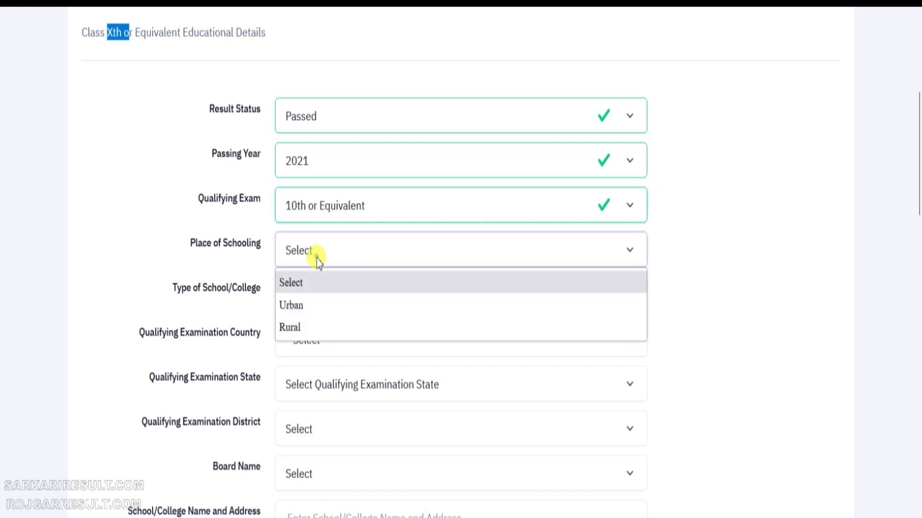
{"action": "left_click", "coordinate": [313, 305]}
{"action": "left_click", "coordinate": [324, 298]}
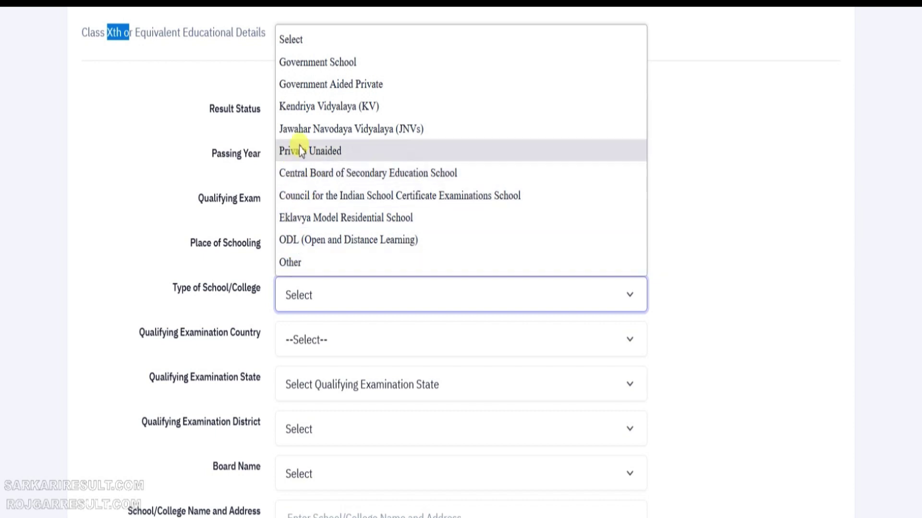
{"action": "left_click", "coordinate": [321, 68]}
- Set the Class Xth exam location to India, UTTAR PRADESH, AGRA, with the Uttar Pradesh board
{"action": "scroll", "coordinate": [331, 249], "scroll_direction": "down", "scroll_amount": 2}
{"action": "left_click", "coordinate": [331, 250]}
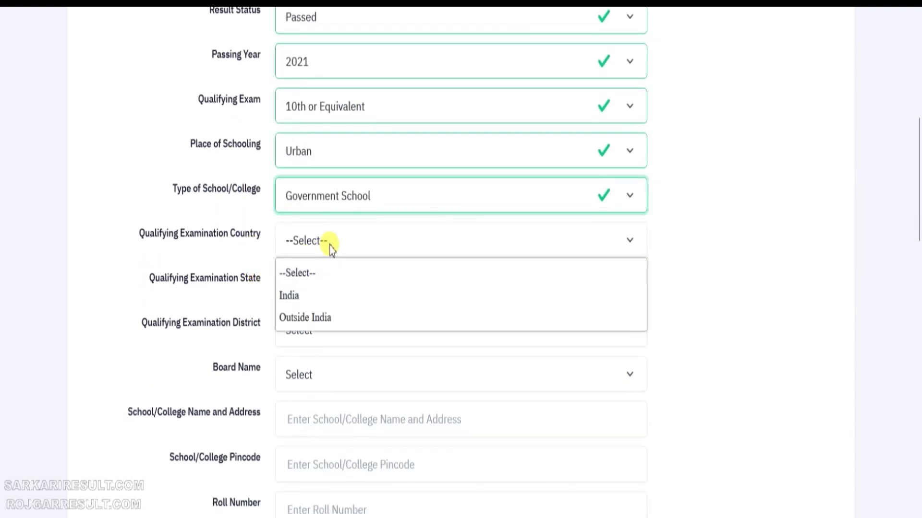
{"action": "left_click", "coordinate": [313, 294]}
{"action": "left_click", "coordinate": [335, 286]}
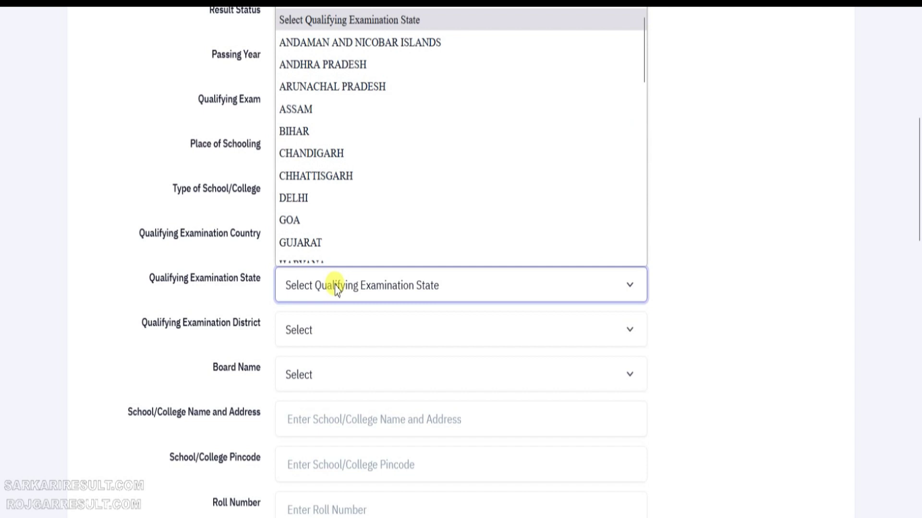
{"action": "scroll", "coordinate": [339, 166], "scroll_direction": "down", "scroll_amount": 10}
{"action": "left_click", "coordinate": [318, 211]}
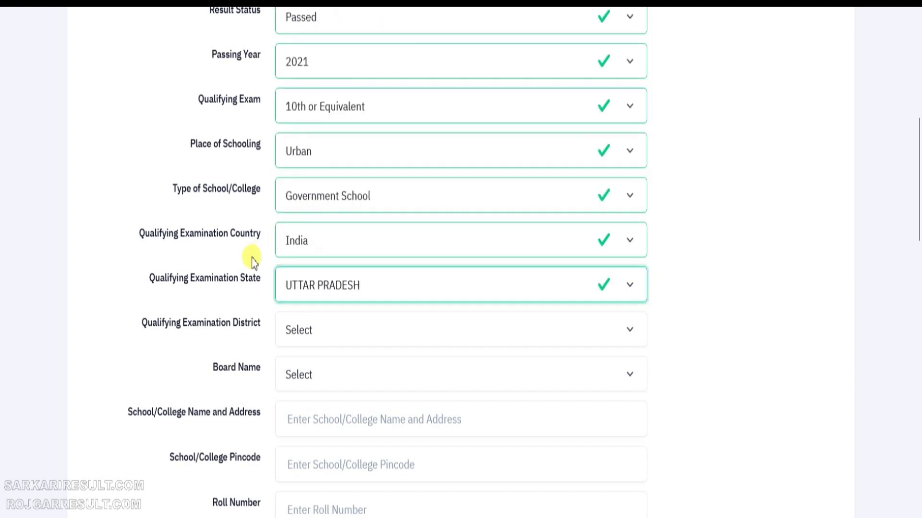
{"action": "scroll", "coordinate": [251, 259], "scroll_direction": "down", "scroll_amount": 4}
{"action": "left_click", "coordinate": [299, 132]}
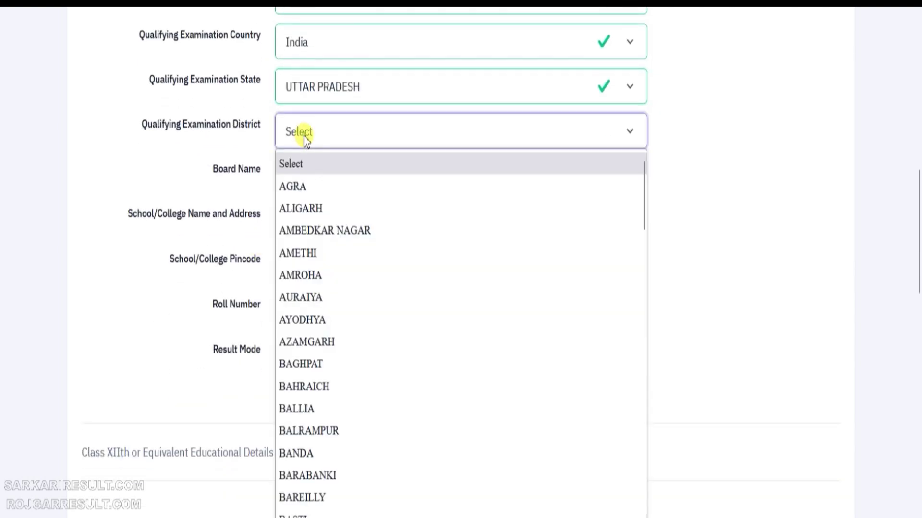
{"action": "left_click", "coordinate": [304, 185]}
{"action": "left_click", "coordinate": [303, 185]}
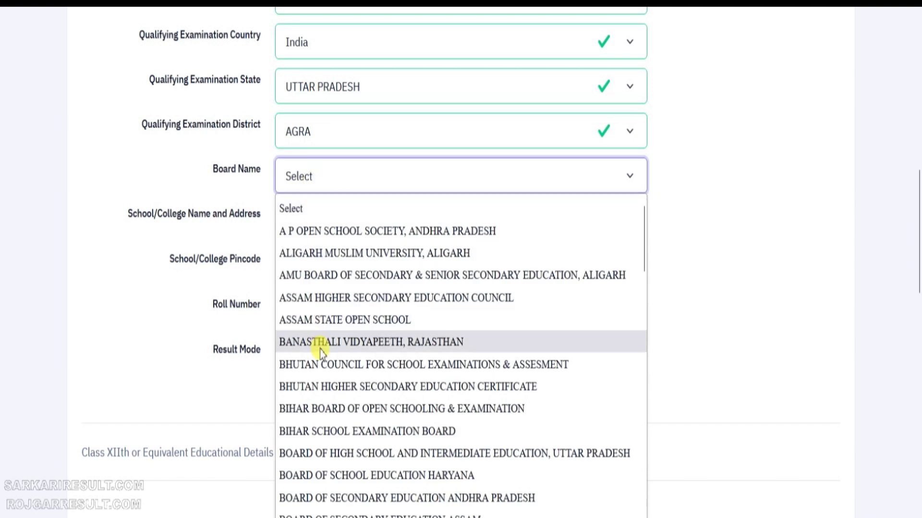
{"action": "scroll", "coordinate": [321, 348], "scroll_direction": "down", "scroll_amount": 3}
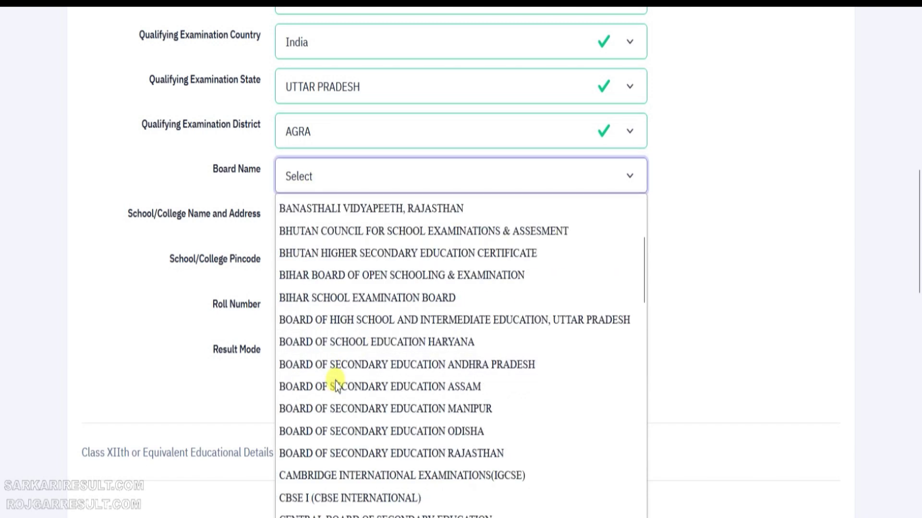
{"action": "left_click", "coordinate": [378, 320]}
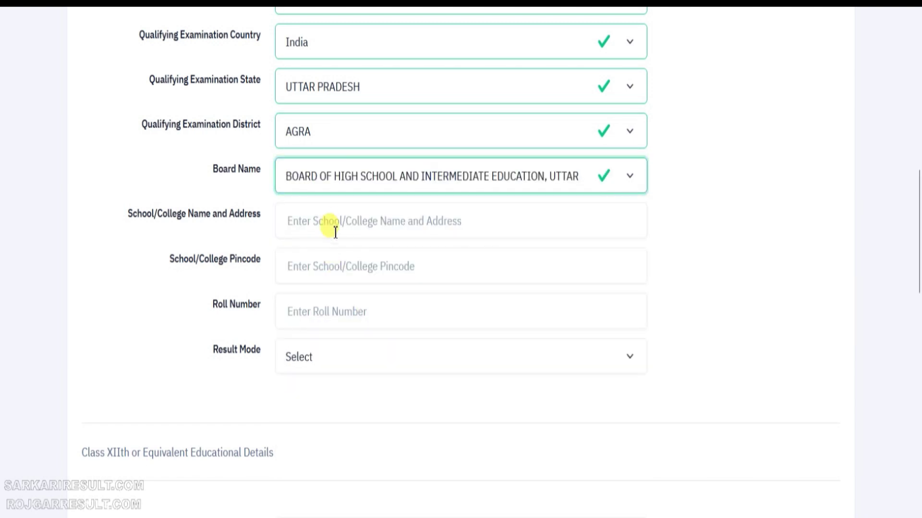
{"action": "left_click", "coordinate": [350, 186]}
{"action": "scroll", "coordinate": [367, 346], "scroll_direction": "down", "scroll_amount": 15}
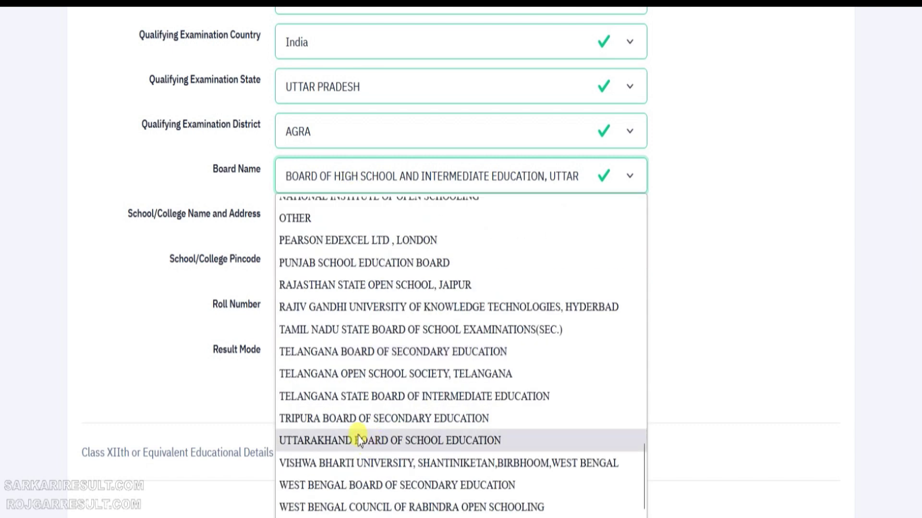
{"action": "left_click", "coordinate": [202, 241]}
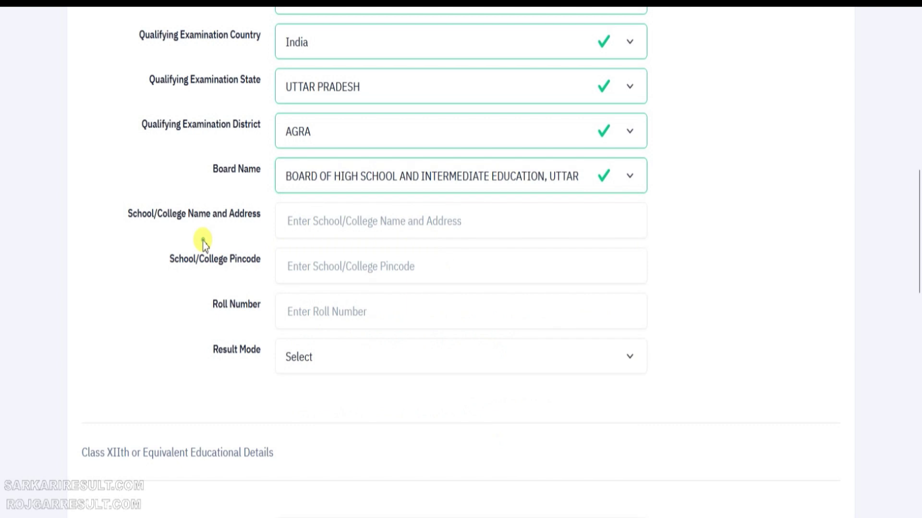
- Enter the Class Xth school name, school pincode and roll number
{"action": "left_click", "coordinate": [320, 223]}
{"action": "type", "text": "GOVT INTER COLLEGE AGRA SAD"}
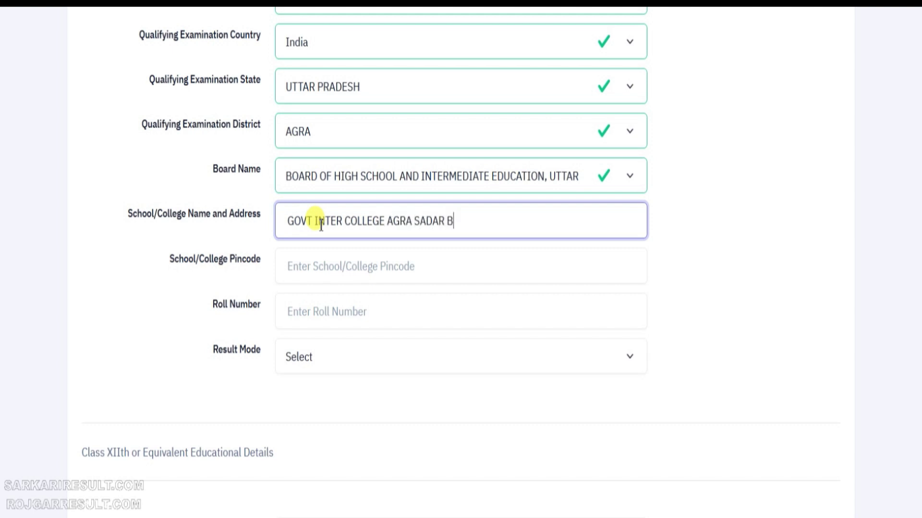
{"action": "type", "text": "AR"}
{"action": "key", "text": "Tab"}
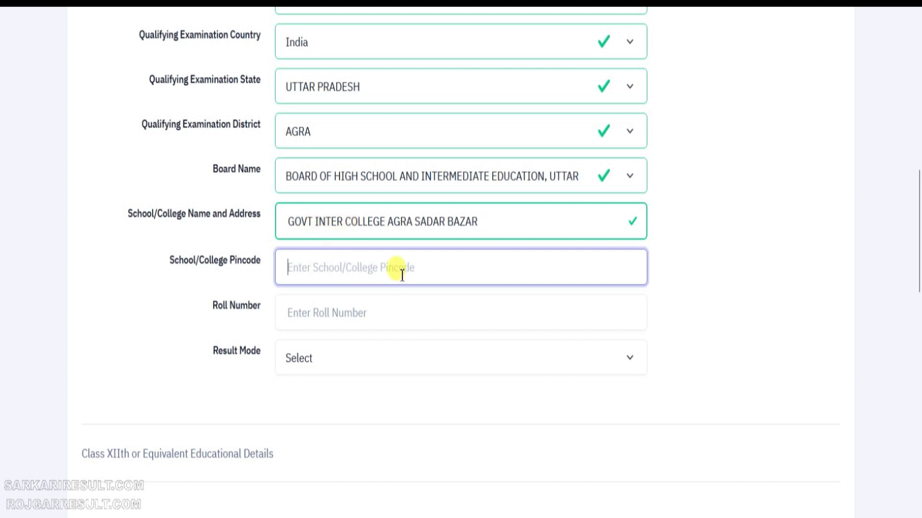
{"action": "left_click_drag", "start_coordinate": [477, 221], "coordinate": [284, 222]}
{"action": "left_click", "coordinate": [381, 223]}
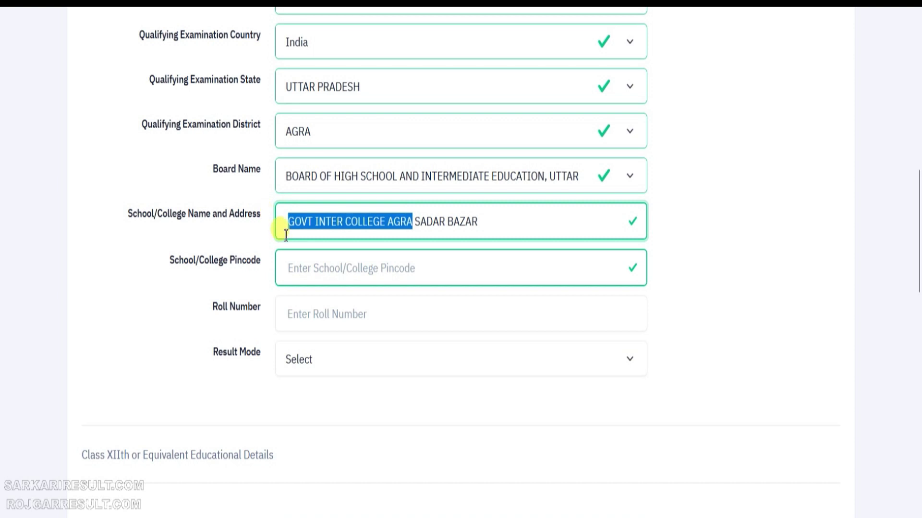
{"action": "left_click", "coordinate": [330, 268]}
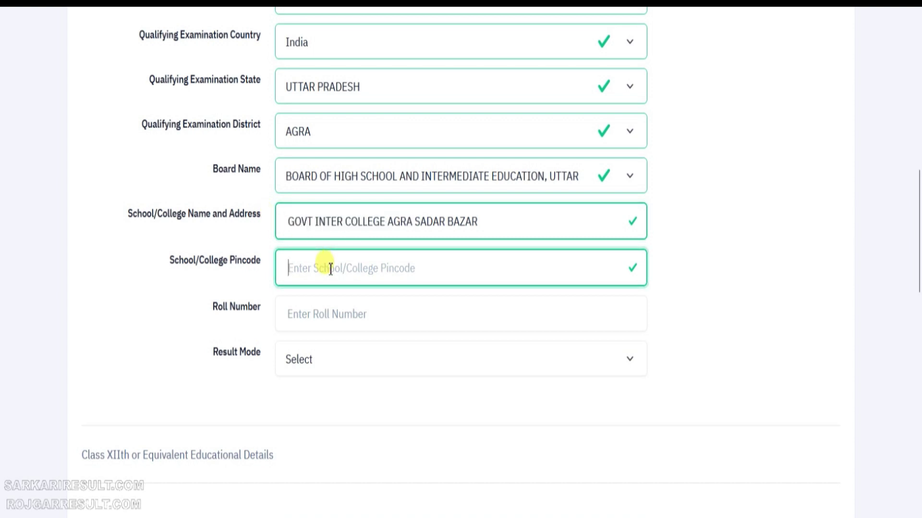
{"action": "type", "text": "282005"}
{"action": "key", "text": "Tab"}
{"action": "type", "text": "1"}
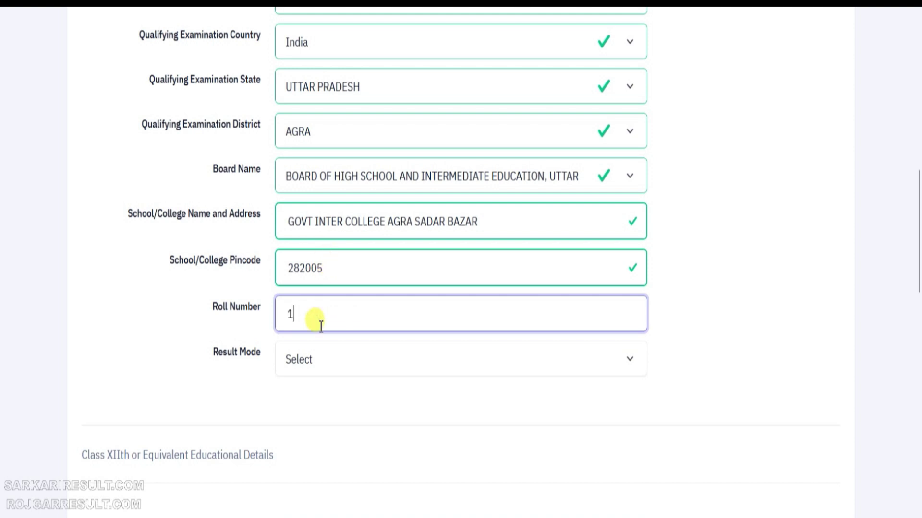
{"action": "key", "text": "Tab"}
- Choose Percentage result mode and enter 470 of 600 marks, giving 78.33%
{"action": "left_click", "coordinate": [305, 360]}
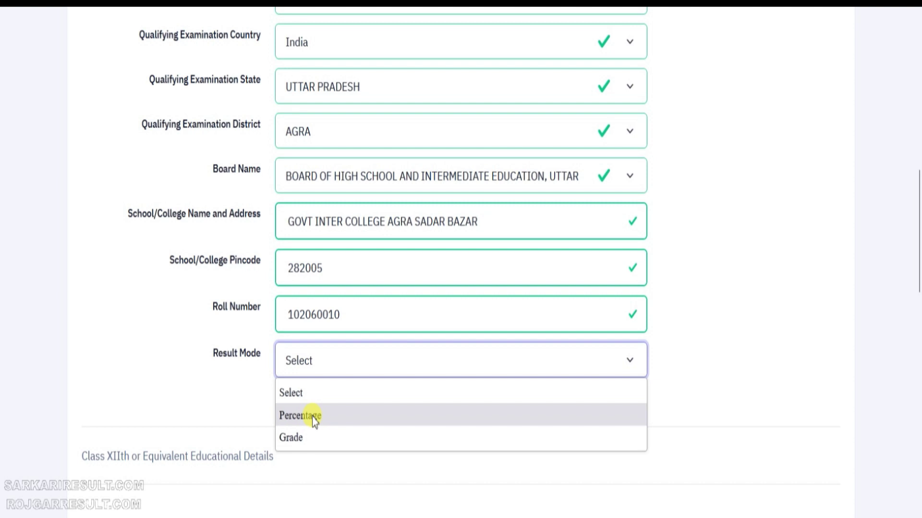
{"action": "left_click", "coordinate": [312, 416]}
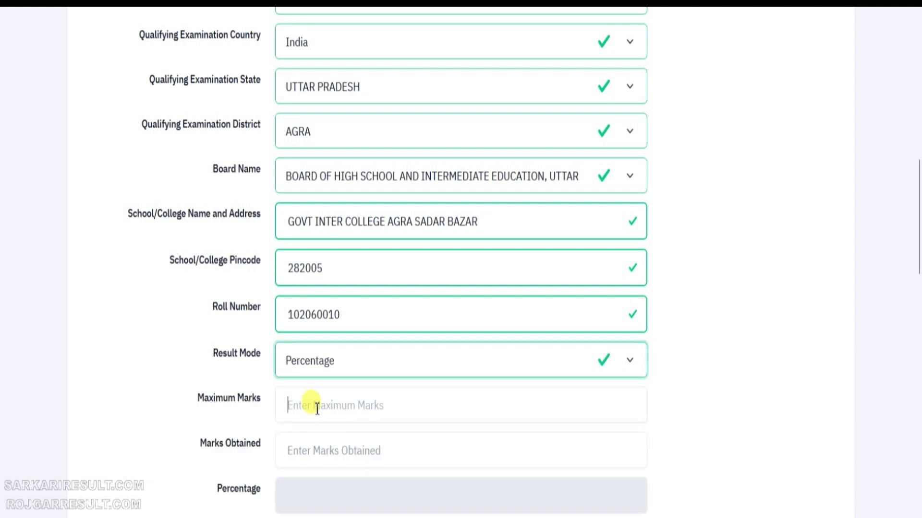
{"action": "left_click", "coordinate": [317, 408]}
{"action": "scroll", "coordinate": [307, 384], "scroll_direction": "down", "scroll_amount": 2}
{"action": "type", "text": "600"}
{"action": "key", "text": "Tab"}
{"action": "type", "text": "4"}
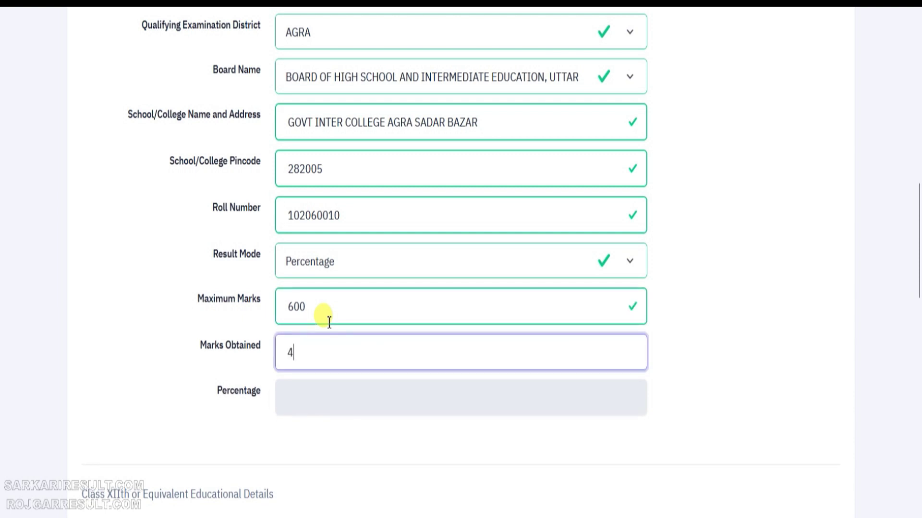
{"action": "key", "text": "Tab"}
{"action": "scroll", "coordinate": [269, 336], "scroll_direction": "down", "scroll_amount": 6}
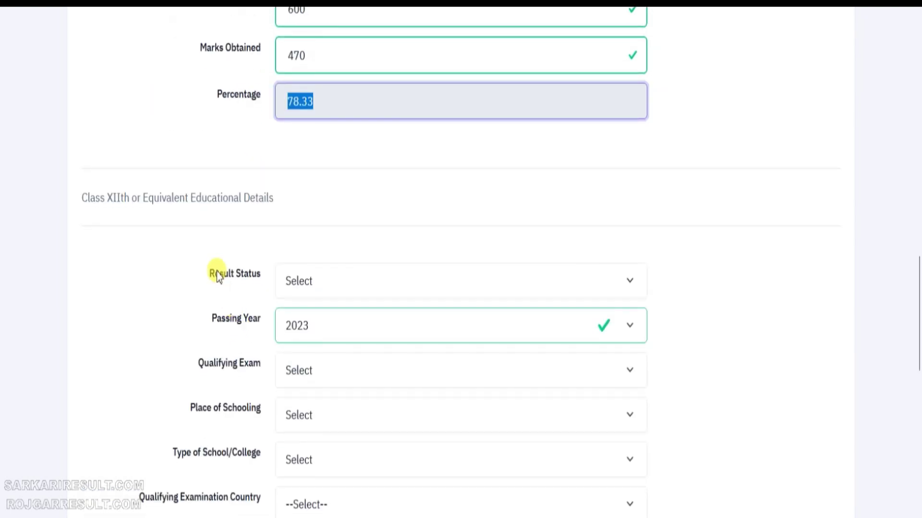
- Set Class XIIth to Appearing, 12th or Equivalent, Urban, Government School
{"action": "scroll", "coordinate": [187, 201], "scroll_direction": "down", "scroll_amount": 2}
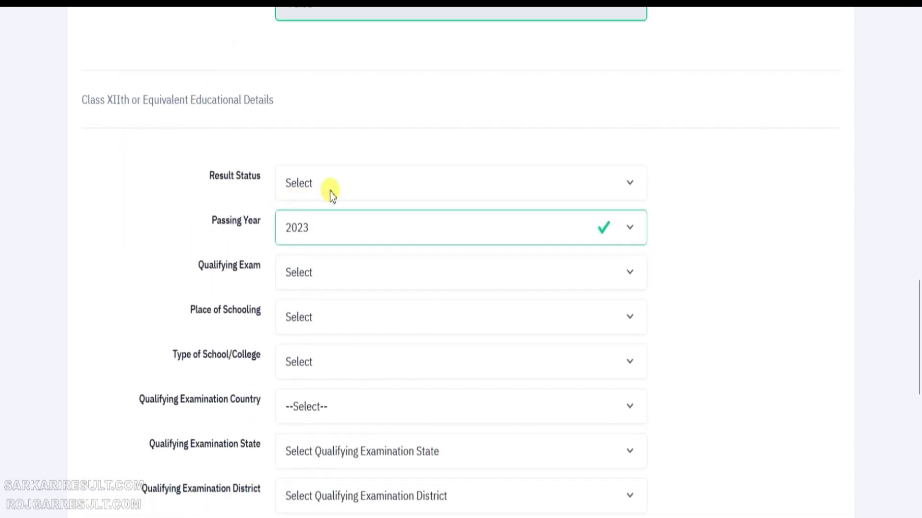
{"action": "left_click", "coordinate": [331, 191]}
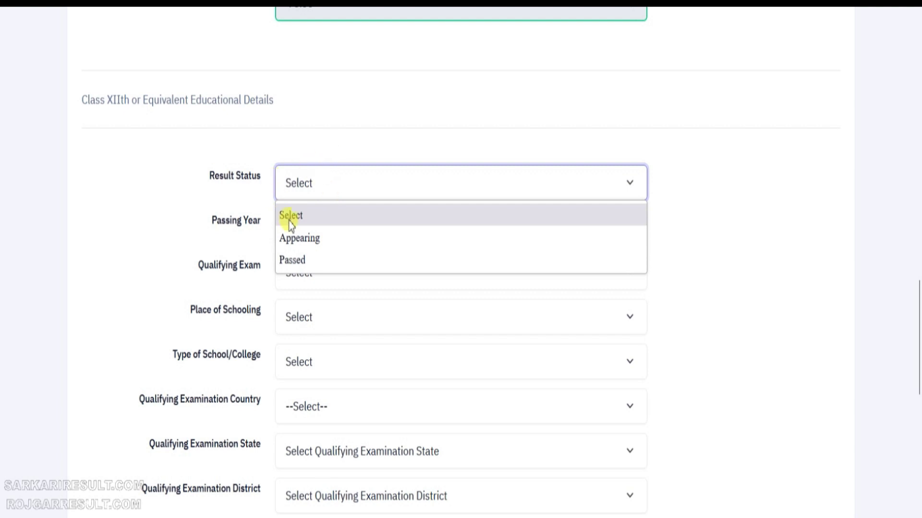
{"action": "left_click", "coordinate": [295, 238]}
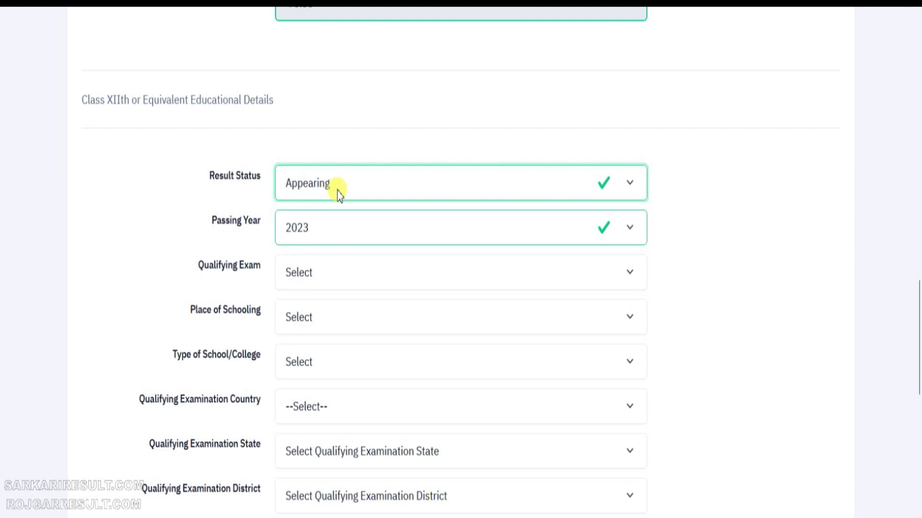
{"action": "left_click", "coordinate": [317, 277]}
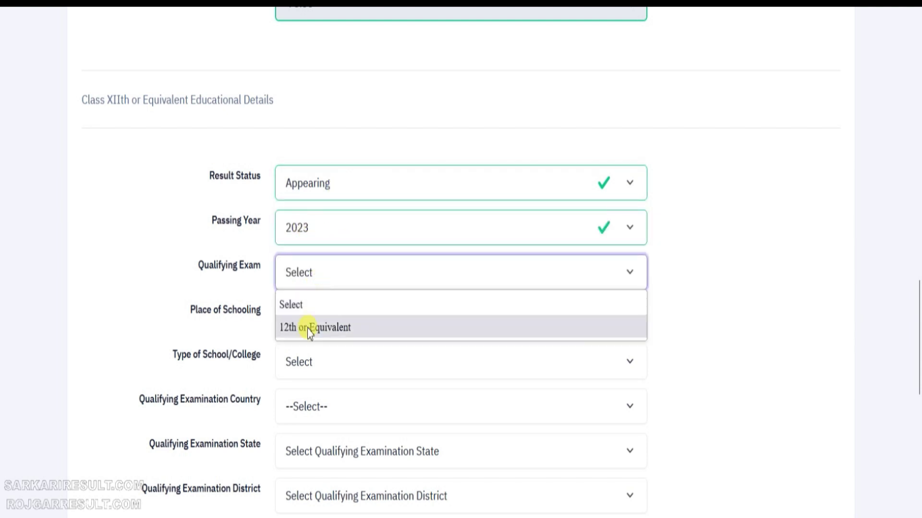
{"action": "left_click", "coordinate": [310, 330]}
{"action": "left_click", "coordinate": [309, 322]}
{"action": "left_click", "coordinate": [304, 374]}
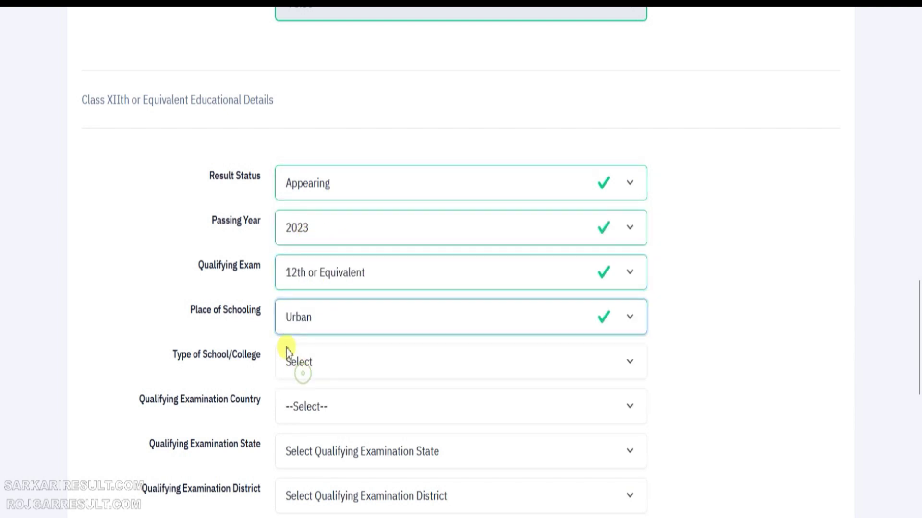
{"action": "scroll", "coordinate": [302, 327], "scroll_direction": "down", "scroll_amount": 2}
{"action": "left_click", "coordinate": [323, 266]}
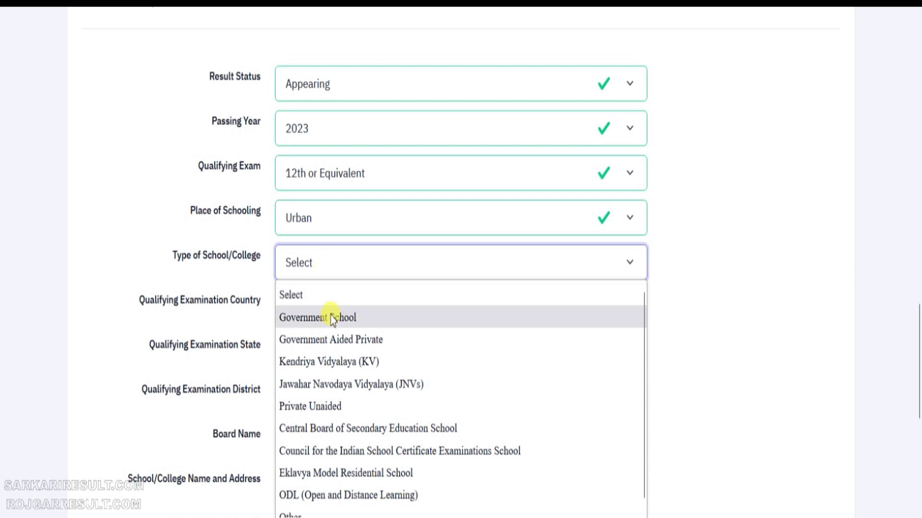
{"action": "left_click", "coordinate": [330, 317]}
- Set the Class XIIth exam location to India, UTTAR PRADESH, AGRA, with the Uttar Pradesh board
{"action": "left_click", "coordinate": [330, 313]}
{"action": "left_click", "coordinate": [336, 362]}
{"action": "left_click", "coordinate": [340, 360]}
{"action": "scroll", "coordinate": [336, 234], "scroll_direction": "down", "scroll_amount": 5}
{"action": "left_click", "coordinate": [330, 274]}
{"action": "scroll", "coordinate": [317, 307], "scroll_direction": "down", "scroll_amount": 2}
{"action": "left_click", "coordinate": [320, 295]}
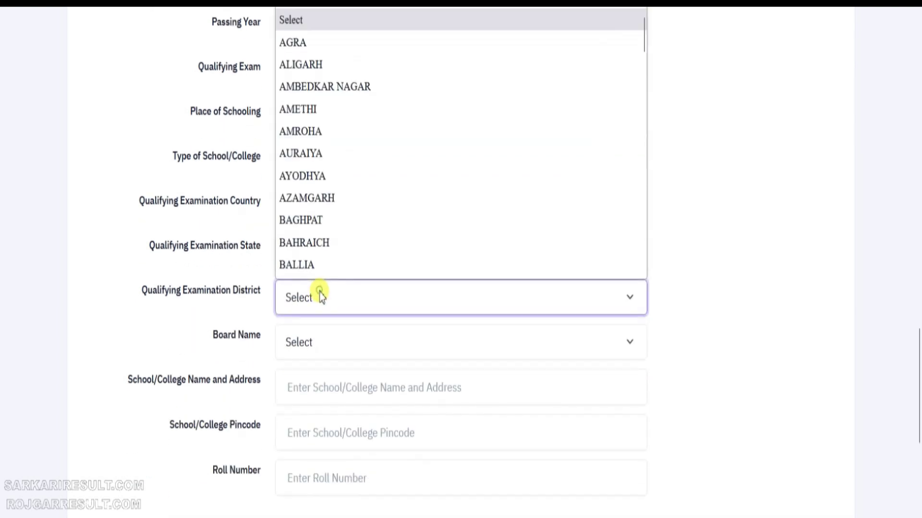
{"action": "left_click", "coordinate": [312, 43]}
{"action": "left_click", "coordinate": [321, 342]}
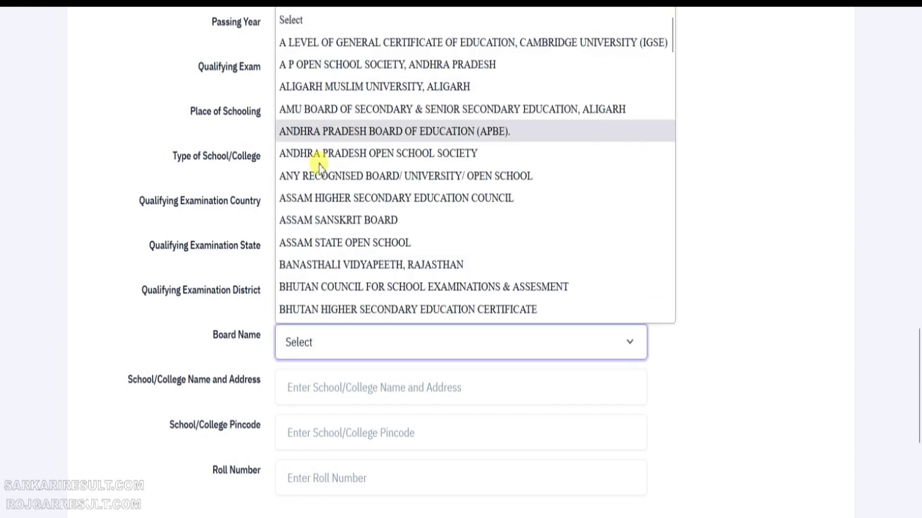
{"action": "scroll", "coordinate": [360, 290], "scroll_direction": "down", "scroll_amount": 3}
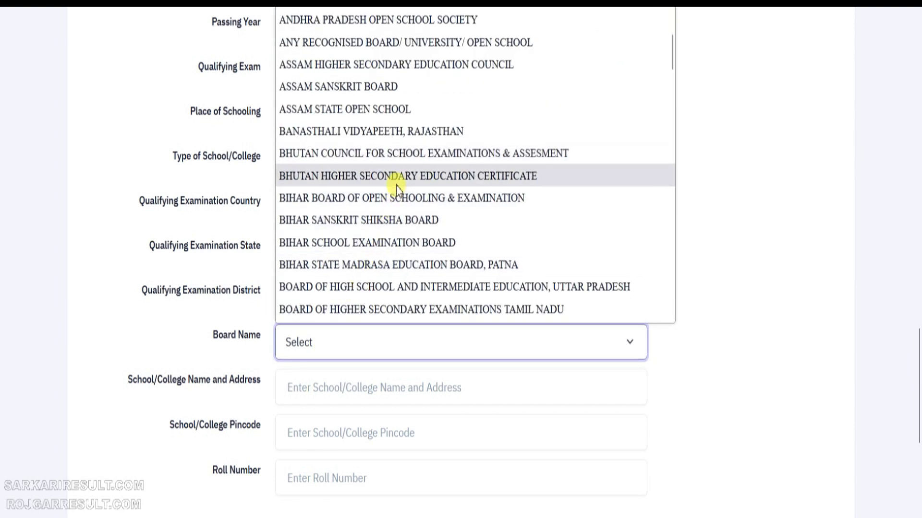
{"action": "left_click", "coordinate": [386, 286]}
{"action": "scroll", "coordinate": [360, 284], "scroll_direction": "down", "scroll_amount": 2}
- Correct the school name to GOVT INTER COLLEGE AGRA, then enter pincode 282005 and the roll number
{"action": "left_click", "coordinate": [354, 283]}
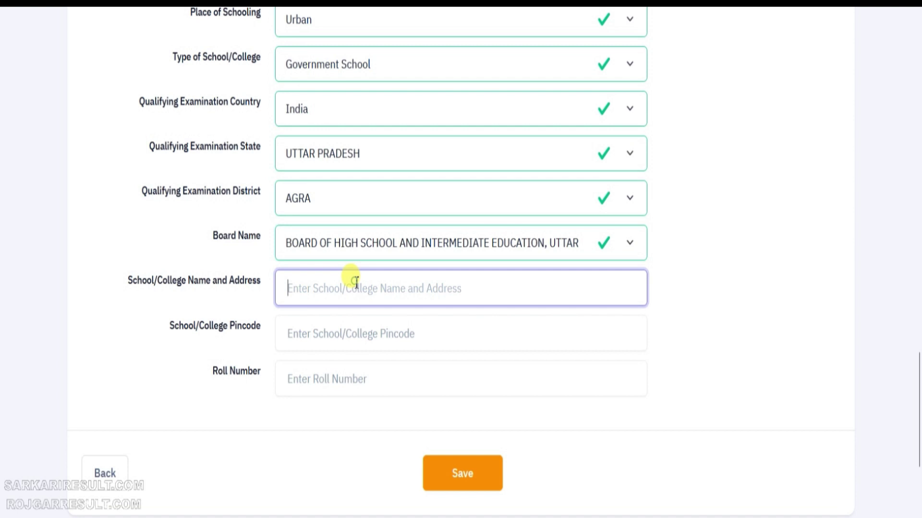
{"action": "type", "text": "282005"}
{"action": "key", "text": "Tab"}
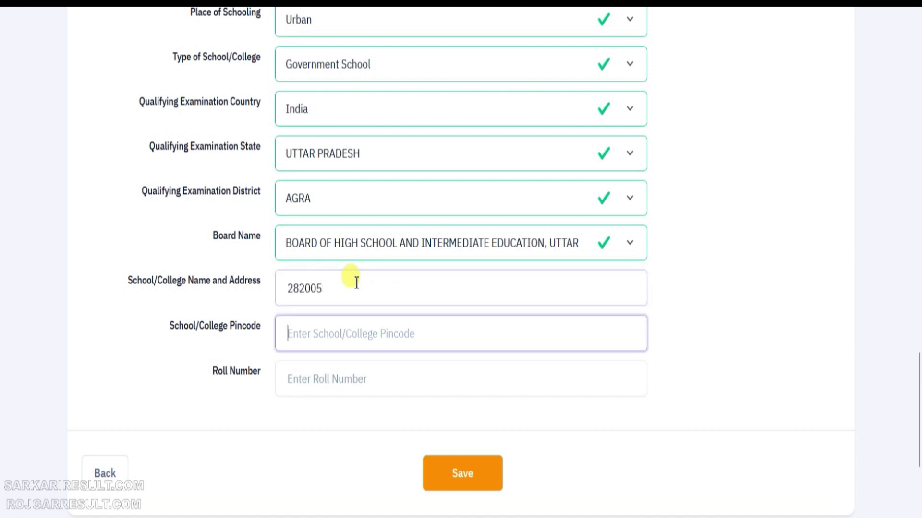
{"action": "double_click", "coordinate": [356, 282]}
{"action": "type", "text": "GOVT INTER COLLEGE AGRA"}
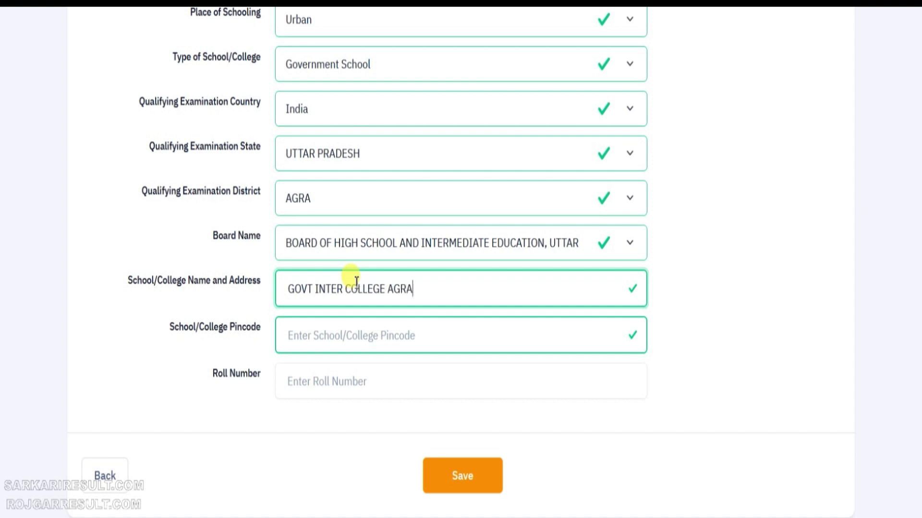
{"action": "key", "text": "Tab"}
{"action": "type", "text": "282005"}
{"action": "key", "text": "Tab"}
{"action": "type", "text": "45"}
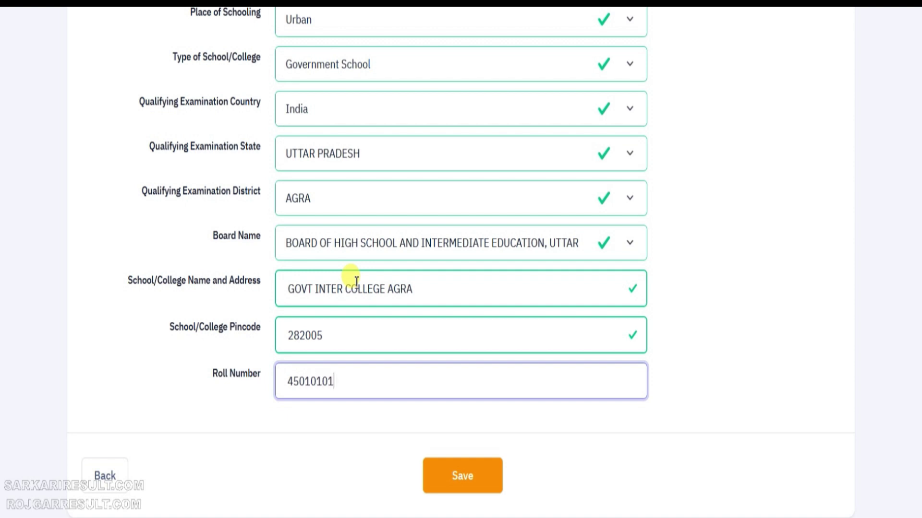
{"action": "scroll", "coordinate": [350, 276], "scroll_direction": "down", "scroll_amount": 4}
{"action": "left_click", "coordinate": [285, 247]}
- Save the Class XIIth details and scroll through the review page
{"action": "left_click", "coordinate": [463, 288]}
{"action": "scroll", "coordinate": [450, 289], "scroll_direction": "down", "scroll_amount": 12}
{"action": "scroll", "coordinate": [441, 290], "scroll_direction": "down", "scroll_amount": 7}
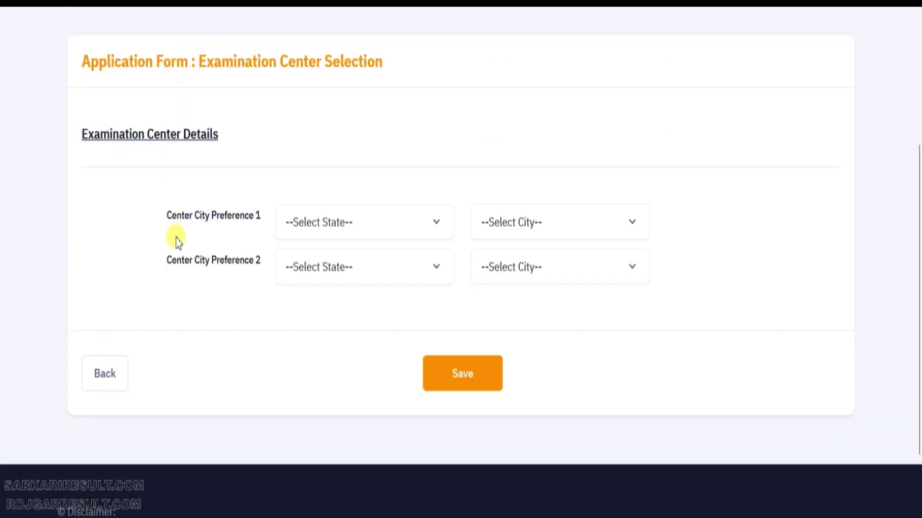
- Set UTTAR PRADESH as the state for both exam centre preferences
{"action": "left_click", "coordinate": [388, 234]}
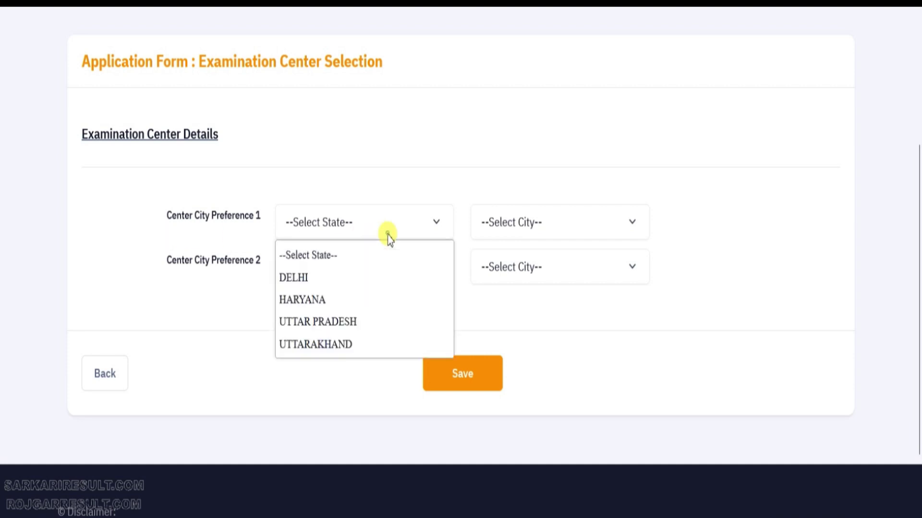
{"action": "left_click", "coordinate": [339, 320]}
{"action": "left_click", "coordinate": [364, 275]}
{"action": "left_click", "coordinate": [332, 365]}
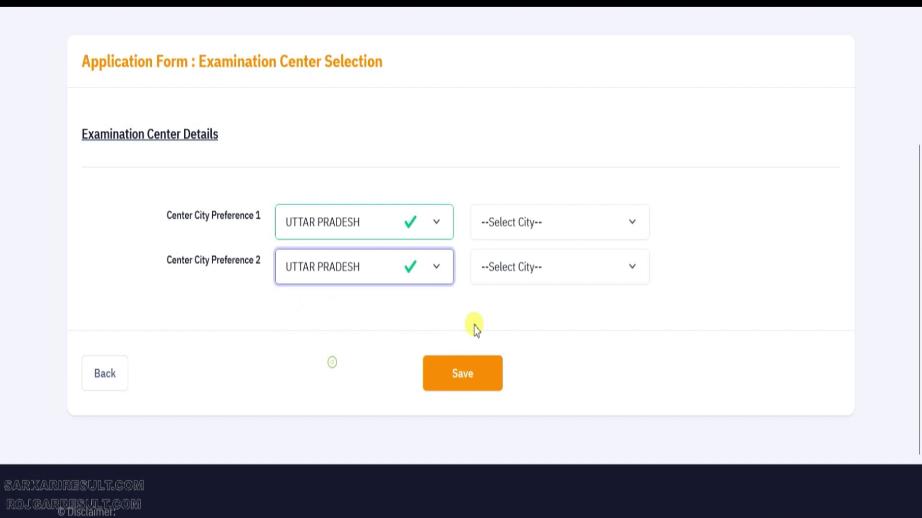
- Pick AGRA (UP01) as Preference 1 and VARANASI (UP41) as Preference 2, then save
{"action": "left_click", "coordinate": [547, 228]}
{"action": "left_click", "coordinate": [516, 277]}
{"action": "left_click", "coordinate": [534, 277]}
{"action": "scroll", "coordinate": [523, 155], "scroll_direction": "down", "scroll_amount": 8}
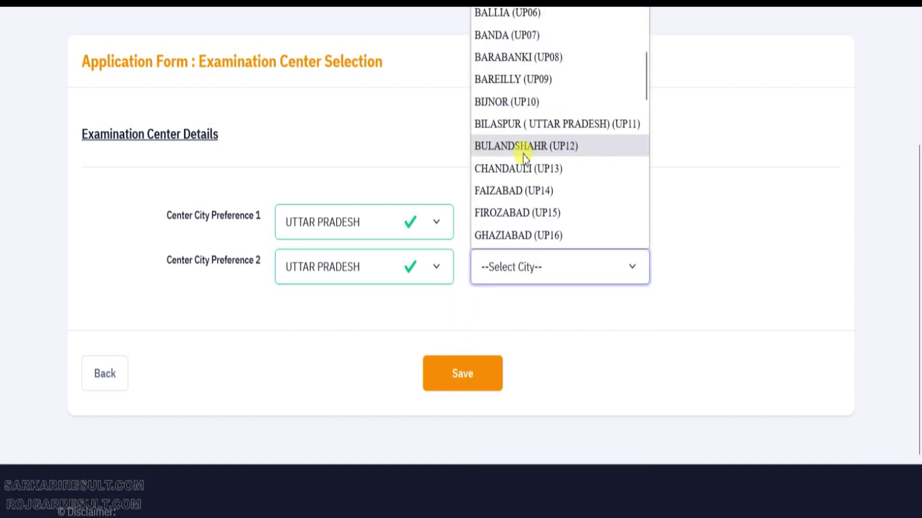
{"action": "scroll", "coordinate": [512, 202], "scroll_direction": "down", "scroll_amount": 3}
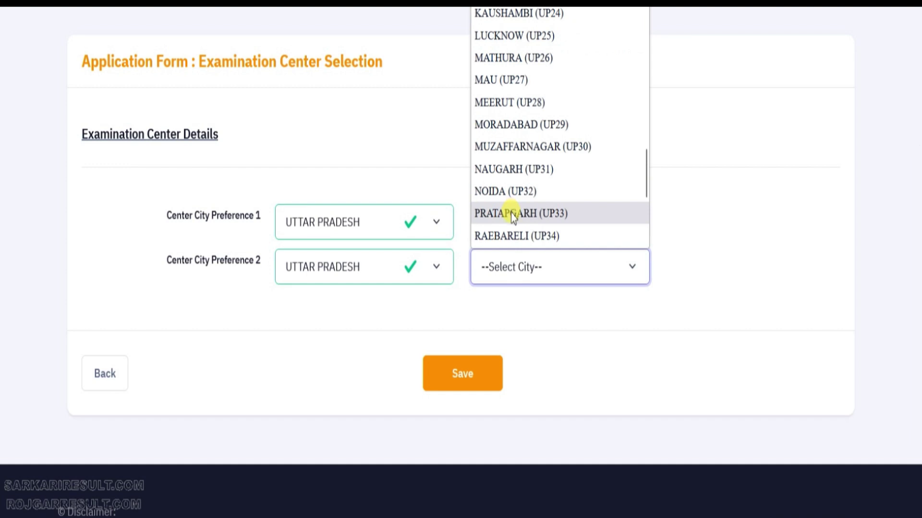
{"action": "scroll", "coordinate": [519, 224], "scroll_direction": "down", "scroll_amount": 4}
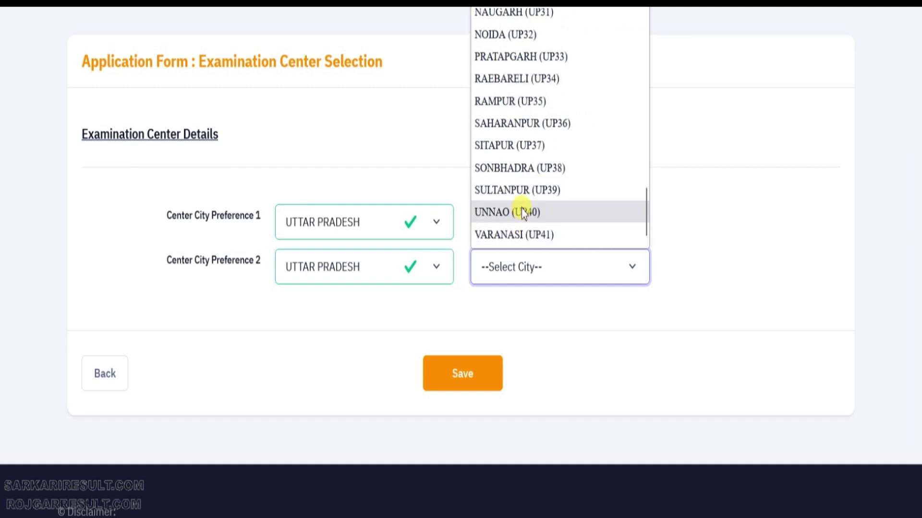
{"action": "left_click", "coordinate": [514, 235]}
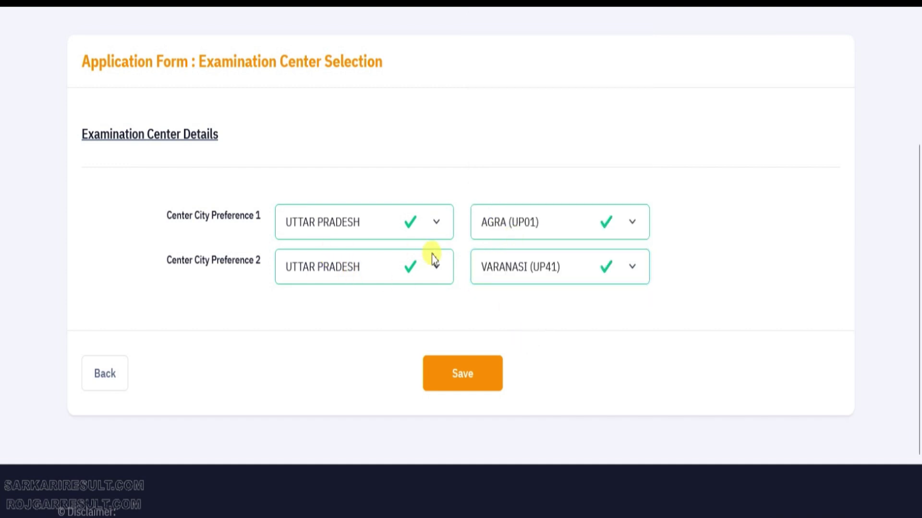
{"action": "left_click", "coordinate": [475, 383]}
{"action": "scroll", "coordinate": [478, 373], "scroll_direction": "down", "scroll_amount": 5}
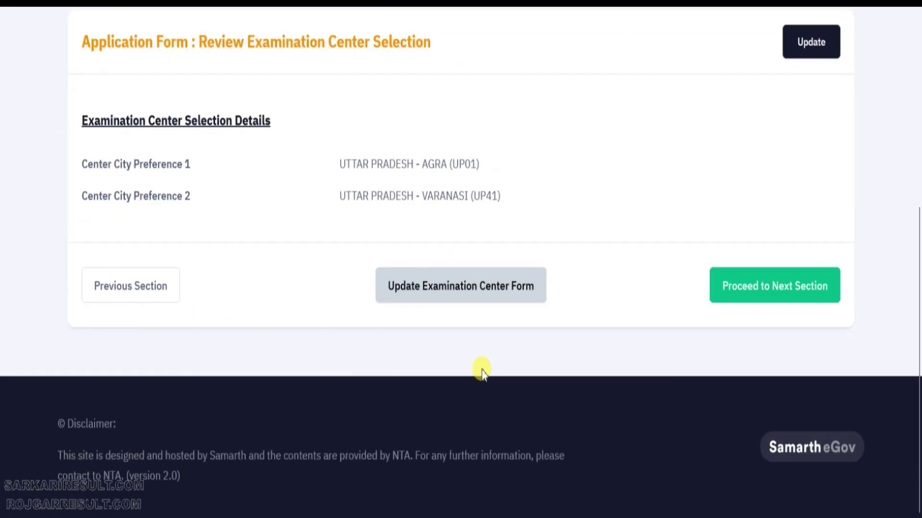
- Proceed to university selection and choose DAYALBAGH EDUCATIONAL INSTITUTE
{"action": "left_click", "coordinate": [769, 290]}
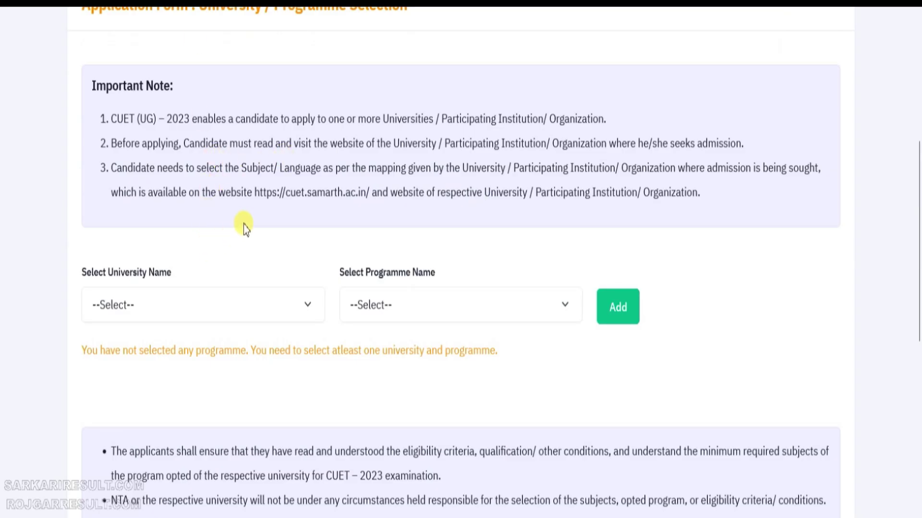
{"action": "scroll", "coordinate": [242, 223], "scroll_direction": "down", "scroll_amount": 2}
{"action": "left_click", "coordinate": [195, 206]}
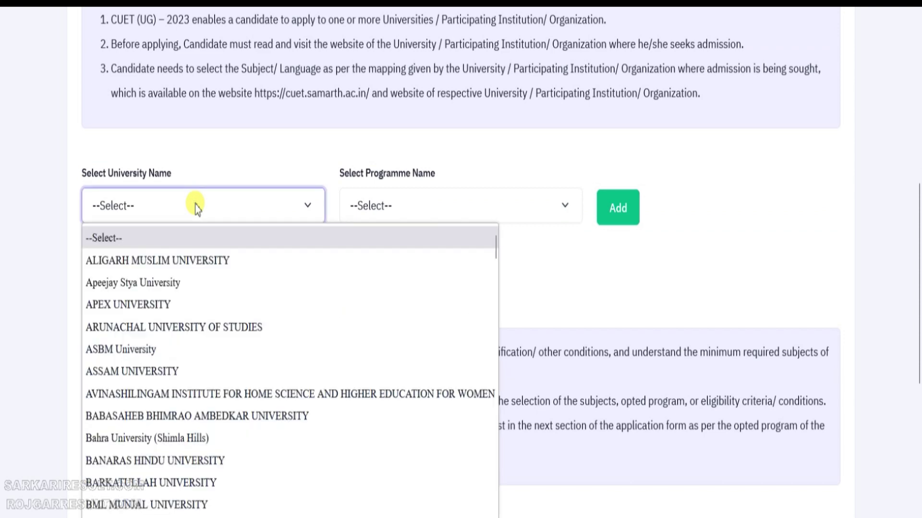
{"action": "scroll", "coordinate": [172, 331], "scroll_direction": "down", "scroll_amount": 15}
{"action": "scroll", "coordinate": [181, 422], "scroll_direction": "down", "scroll_amount": 20}
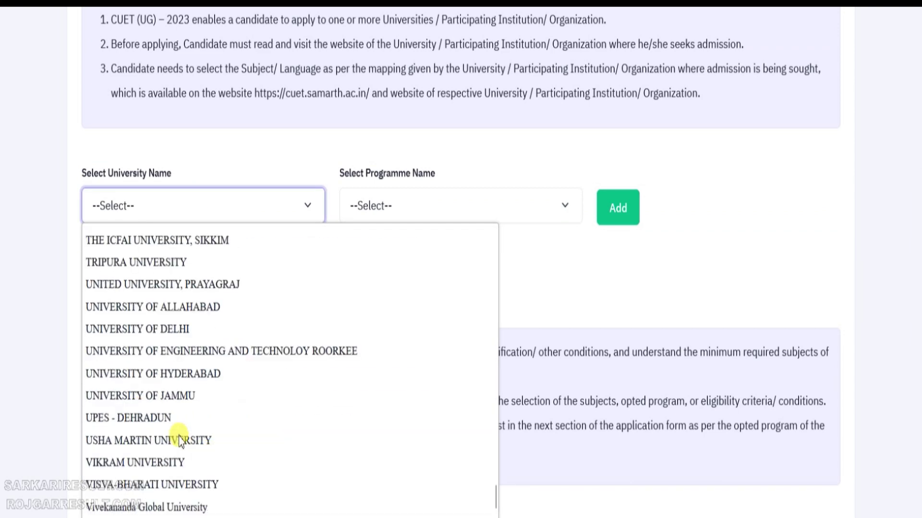
{"action": "scroll", "coordinate": [180, 462], "scroll_direction": "up", "scroll_amount": 15}
{"action": "scroll", "coordinate": [180, 427], "scroll_direction": "up", "scroll_amount": 10}
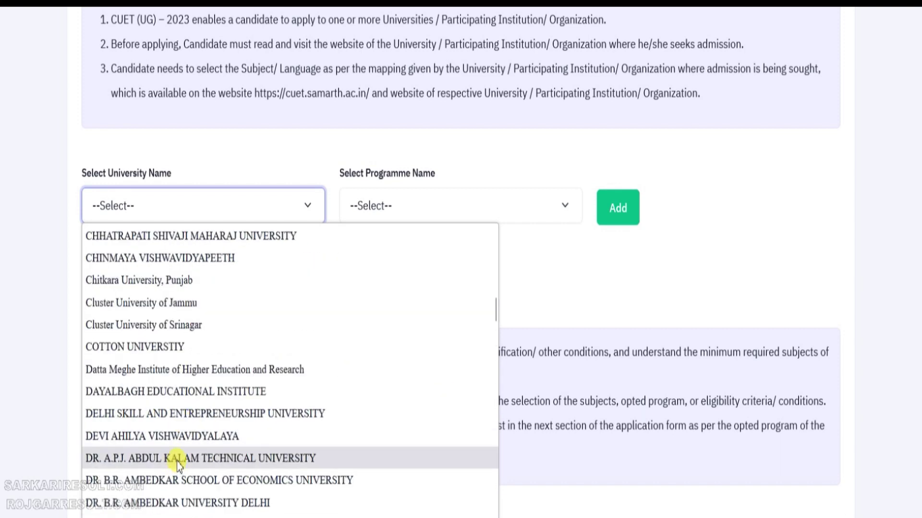
{"action": "left_click", "coordinate": [150, 389]}
- Choose its B.Com.(Hons.) programme and add it to the selections
{"action": "left_click", "coordinate": [426, 208]}
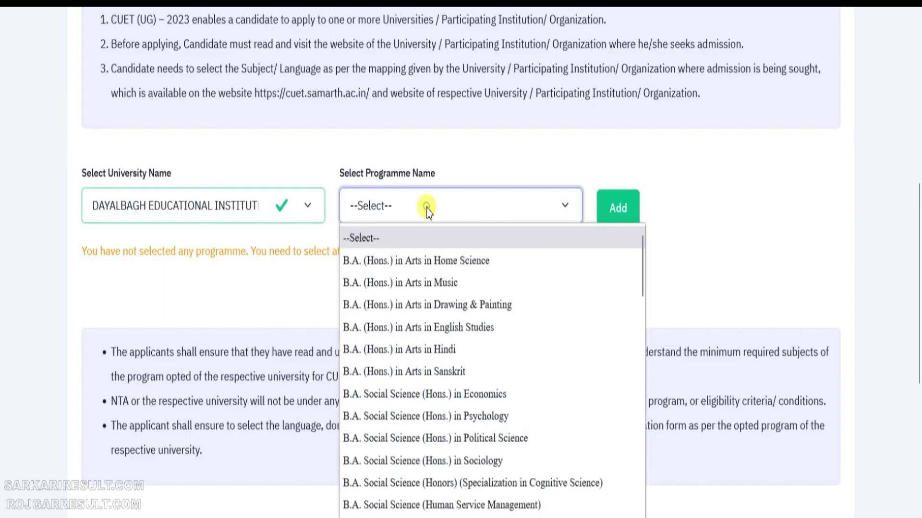
{"action": "scroll", "coordinate": [398, 437], "scroll_direction": "down", "scroll_amount": 4}
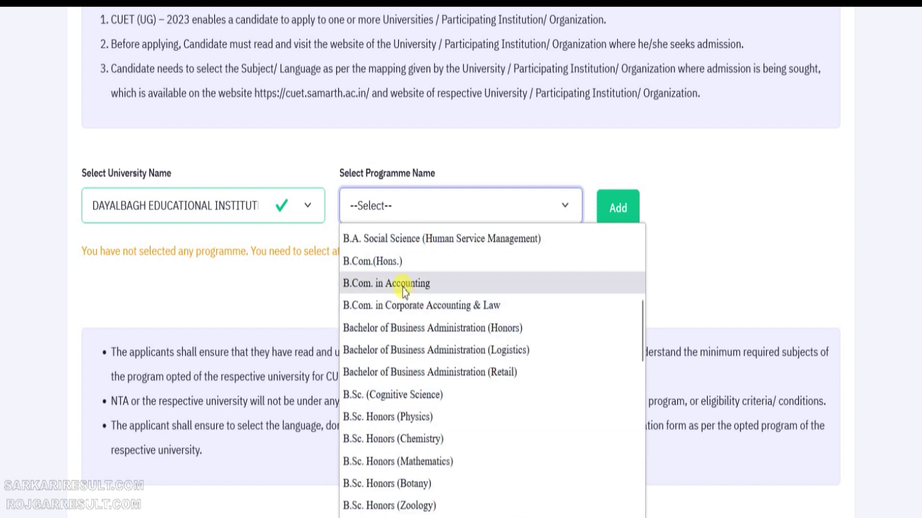
{"action": "left_click", "coordinate": [395, 262]}
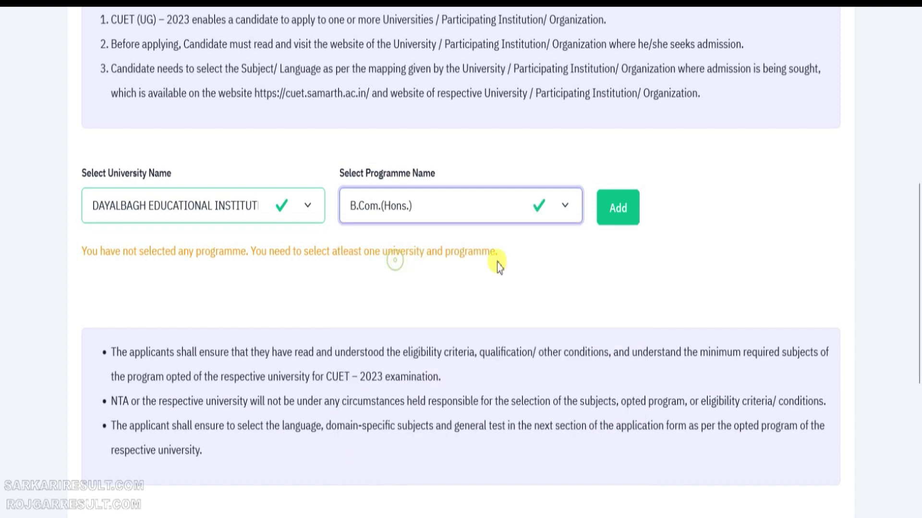
{"action": "left_click", "coordinate": [618, 208]}
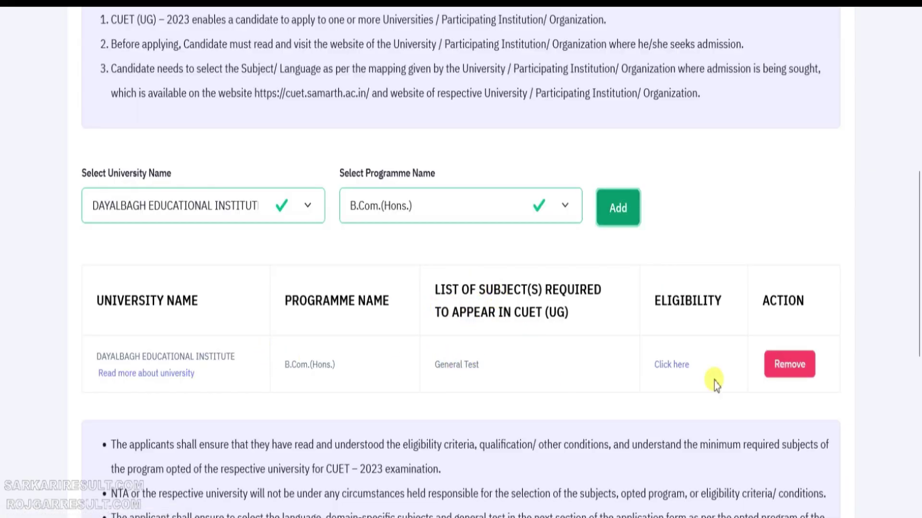
{"action": "left_click", "coordinate": [153, 207]}
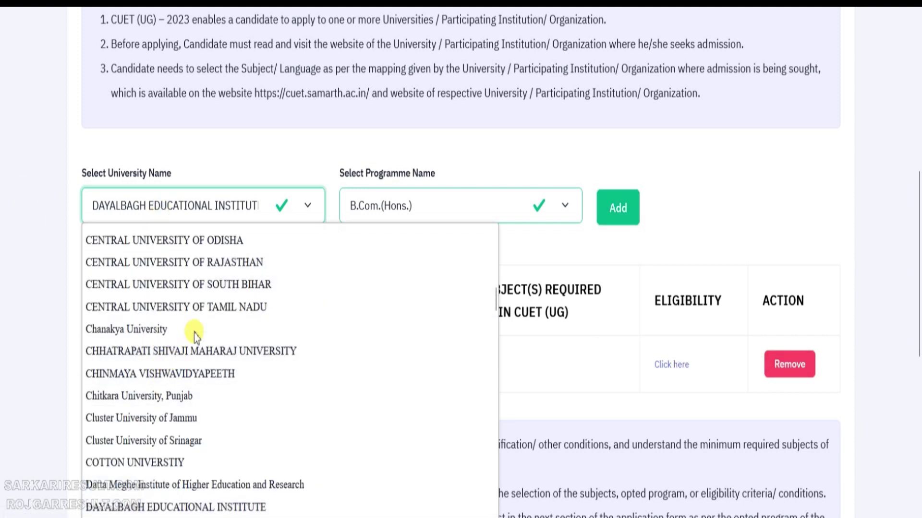
- Choose BANARAS HINDU UNIVERSITY as the next university
{"action": "scroll", "coordinate": [185, 335], "scroll_direction": "up", "scroll_amount": 15}
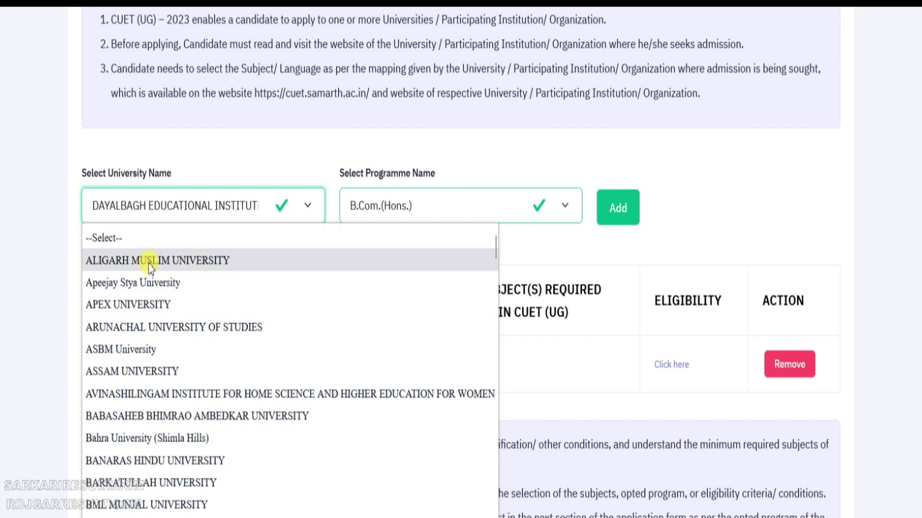
{"action": "scroll", "coordinate": [144, 336], "scroll_direction": "down", "scroll_amount": 10}
{"action": "scroll", "coordinate": [134, 397], "scroll_direction": "down", "scroll_amount": 15}
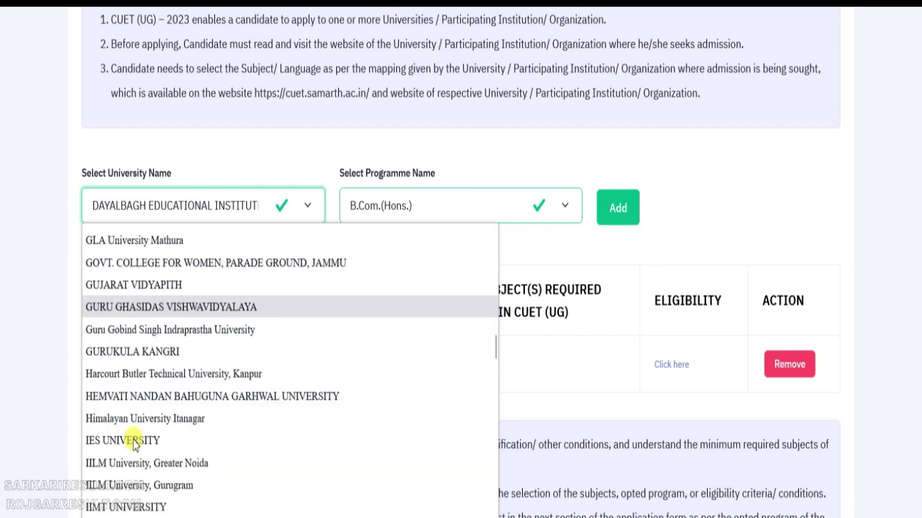
{"action": "scroll", "coordinate": [131, 397], "scroll_direction": "up", "scroll_amount": 15}
{"action": "scroll", "coordinate": [146, 334], "scroll_direction": "up", "scroll_amount": 10}
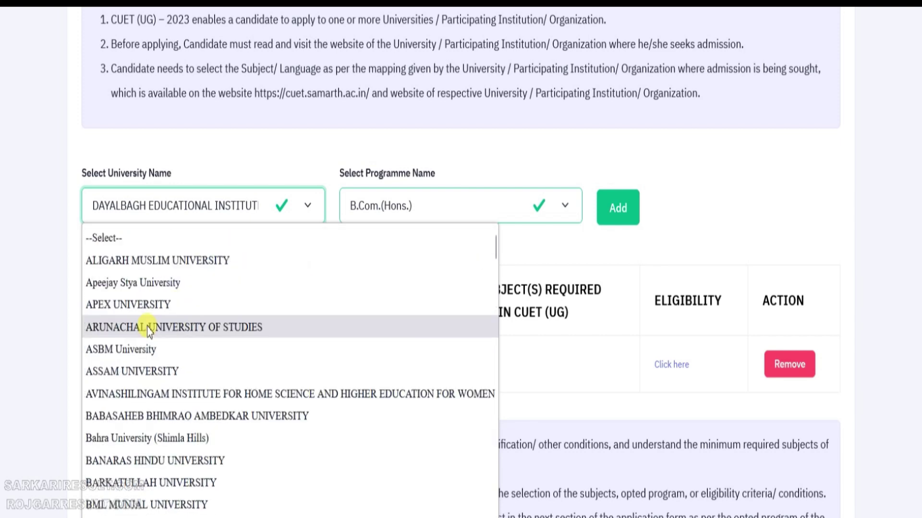
{"action": "key", "text": "b"}
{"action": "key", "text": "b"}
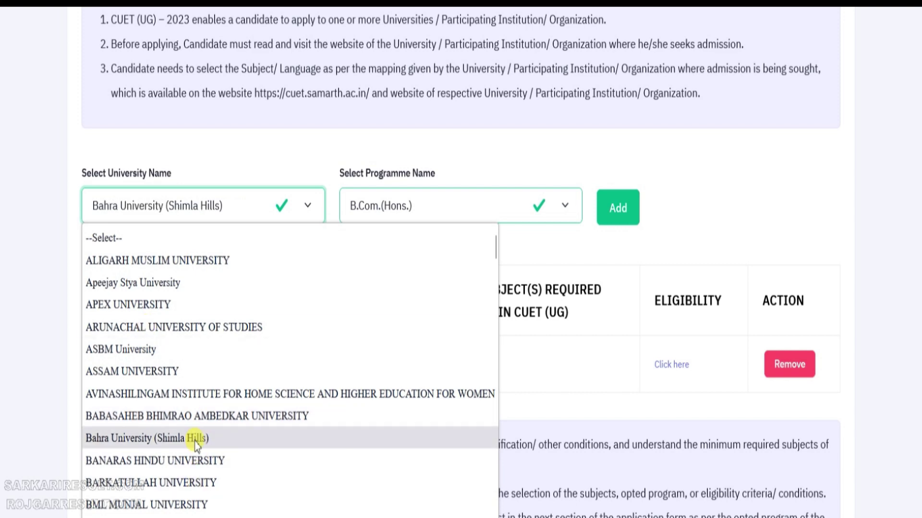
{"action": "left_click", "coordinate": [179, 459]}
- Add its B.Com. (Hons.)/B.Com. (Hons.) Financial Markets Management programme
{"action": "left_click", "coordinate": [414, 222]}
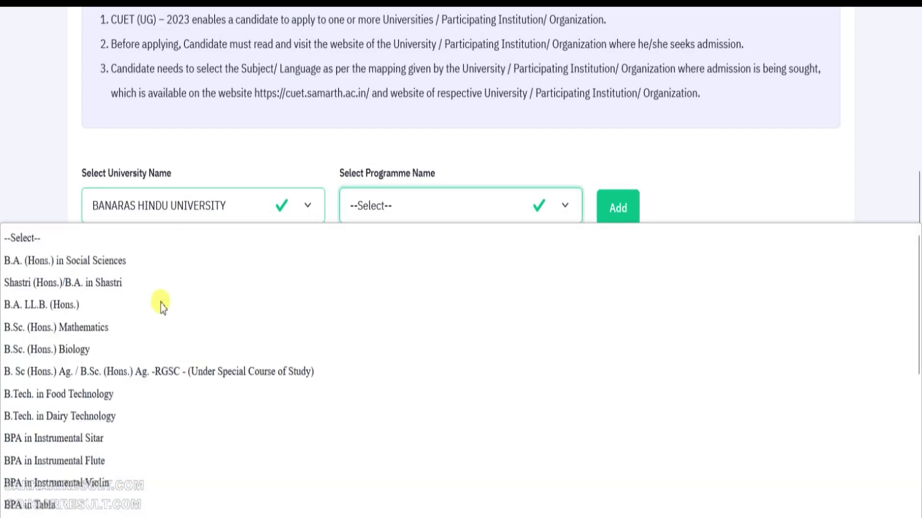
{"action": "scroll", "coordinate": [65, 426], "scroll_direction": "down", "scroll_amount": 5}
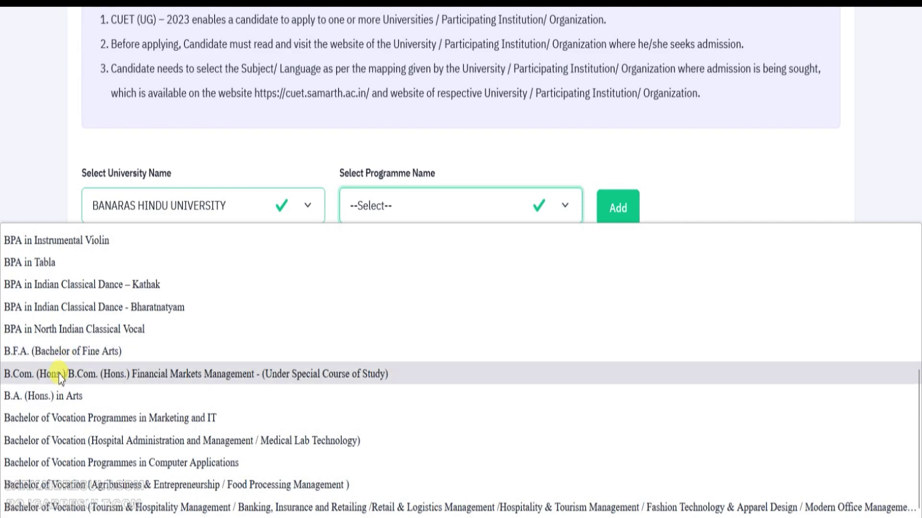
{"action": "left_click", "coordinate": [58, 374]}
{"action": "left_click", "coordinate": [600, 220]}
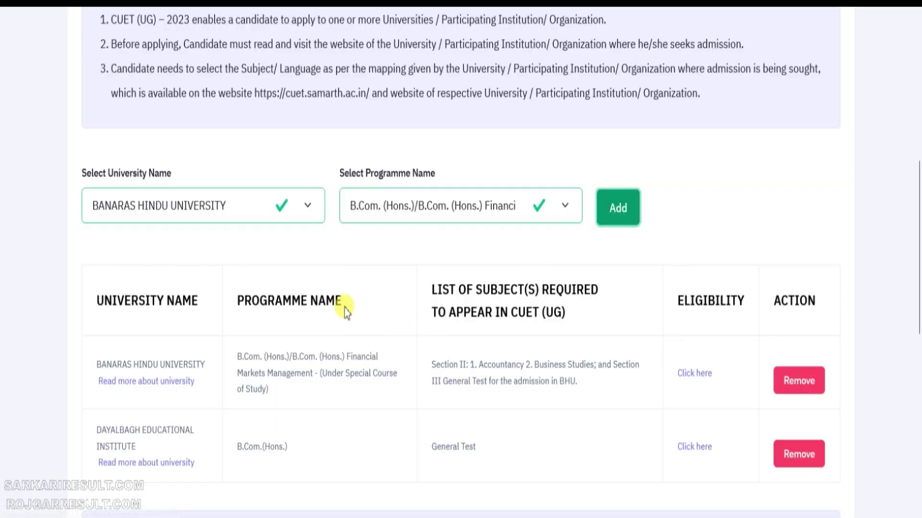
{"action": "scroll", "coordinate": [331, 292], "scroll_direction": "down", "scroll_amount": 2}
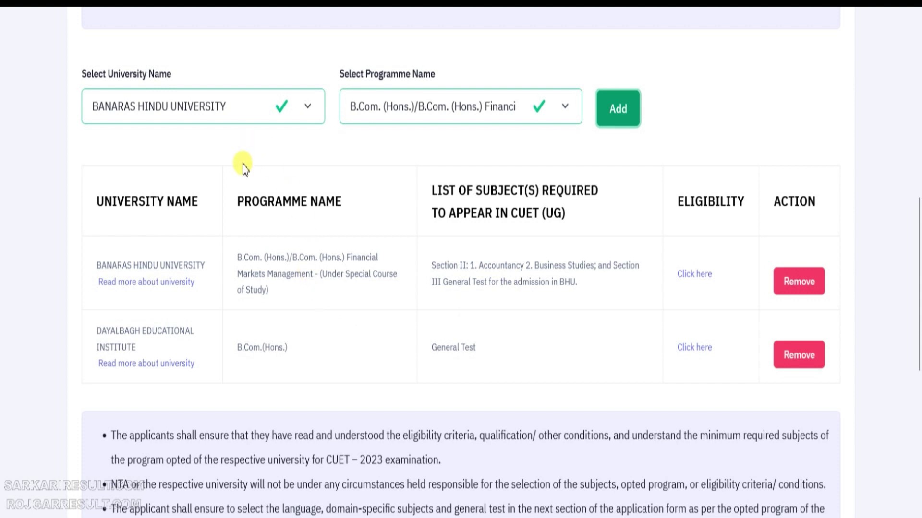
- Choose DEVI AHILYA VISHWAVIDYALAYA as the third university
{"action": "left_click", "coordinate": [223, 106]}
{"action": "scroll", "coordinate": [159, 384], "scroll_direction": "down", "scroll_amount": 10}
{"action": "scroll", "coordinate": [145, 384], "scroll_direction": "down", "scroll_amount": 15}
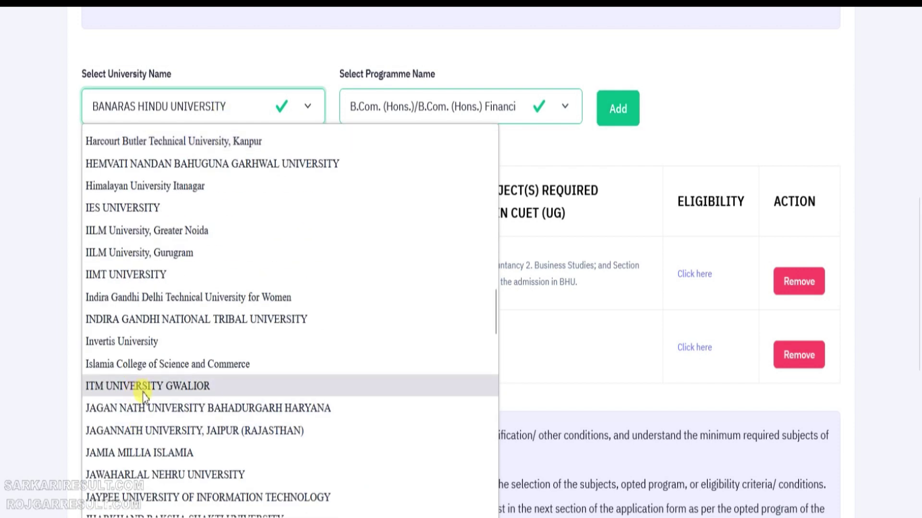
{"action": "scroll", "coordinate": [146, 393], "scroll_direction": "down", "scroll_amount": 5}
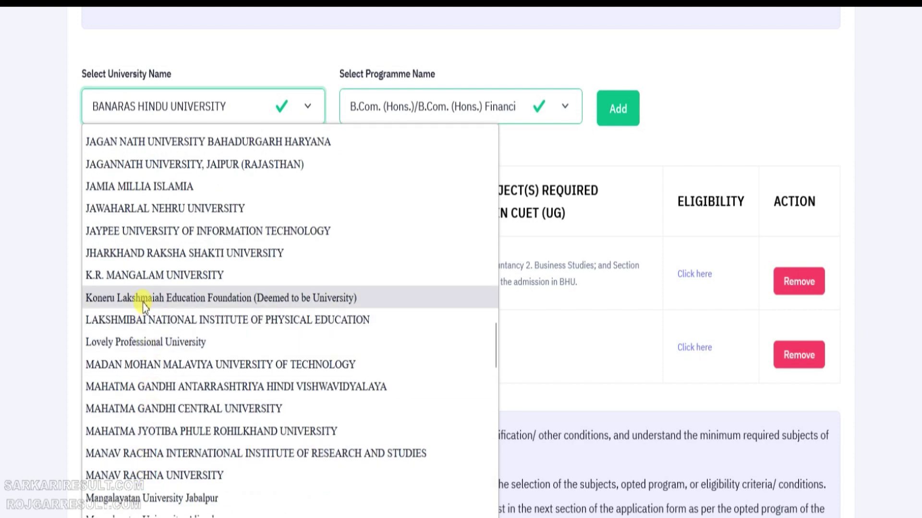
{"action": "scroll", "coordinate": [144, 302], "scroll_direction": "up", "scroll_amount": 10}
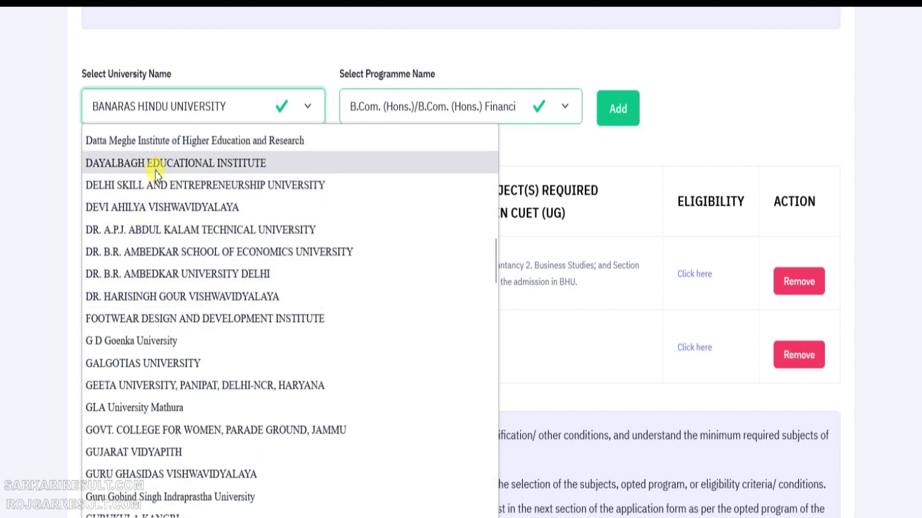
{"action": "left_click", "coordinate": [152, 209]}
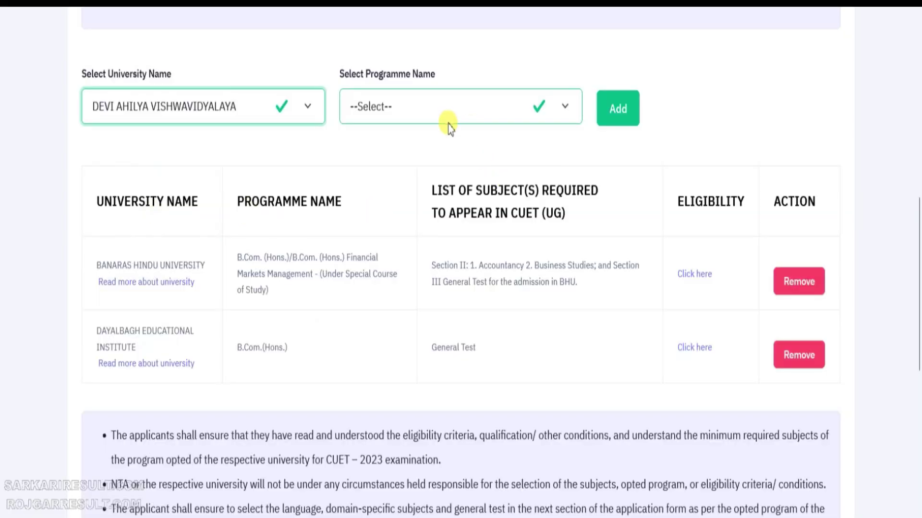
- Select the BCA – 4 Yrs. programme and add it to the table
{"action": "left_click", "coordinate": [447, 119]}
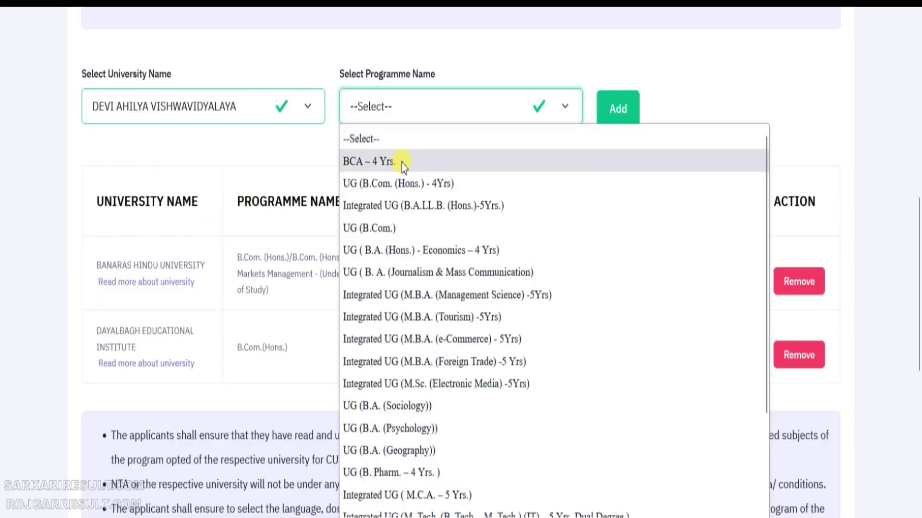
{"action": "scroll", "coordinate": [416, 346], "scroll_direction": "down", "scroll_amount": 3}
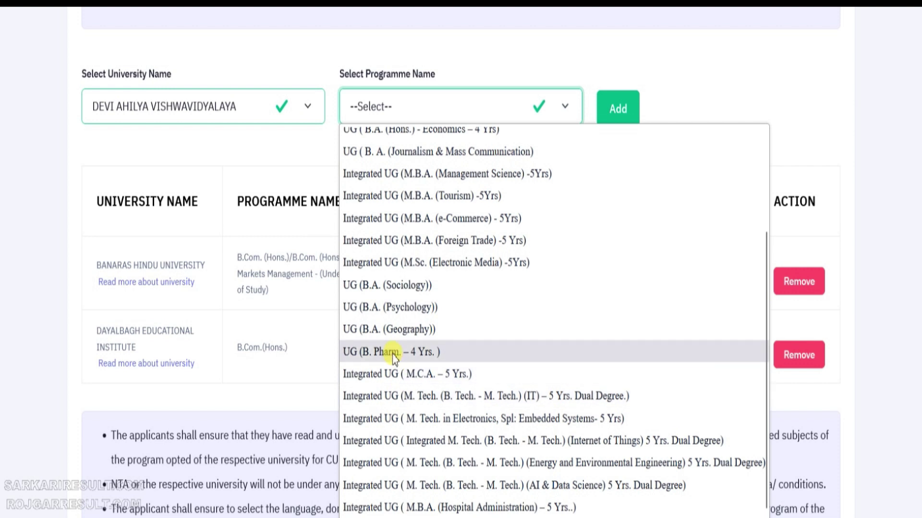
{"action": "scroll", "coordinate": [403, 207], "scroll_direction": "up", "scroll_amount": 3}
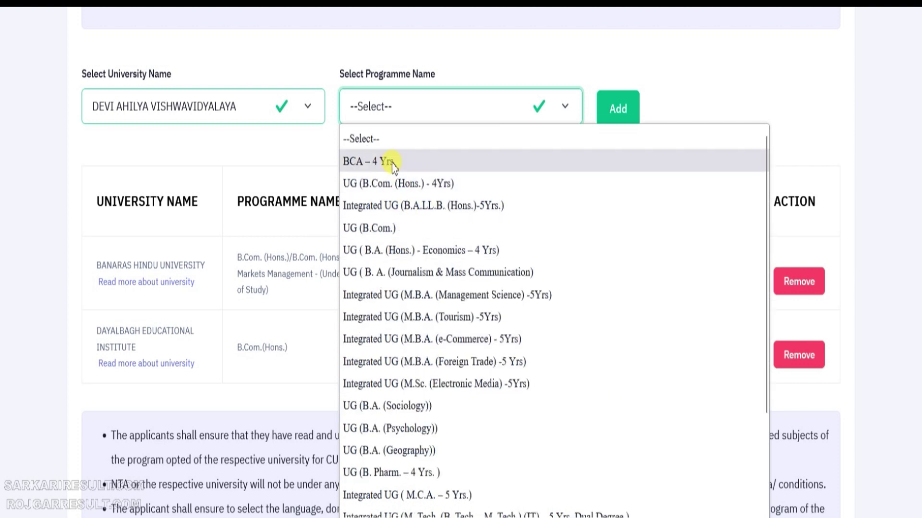
{"action": "left_click", "coordinate": [392, 164]}
{"action": "left_click", "coordinate": [618, 108]}
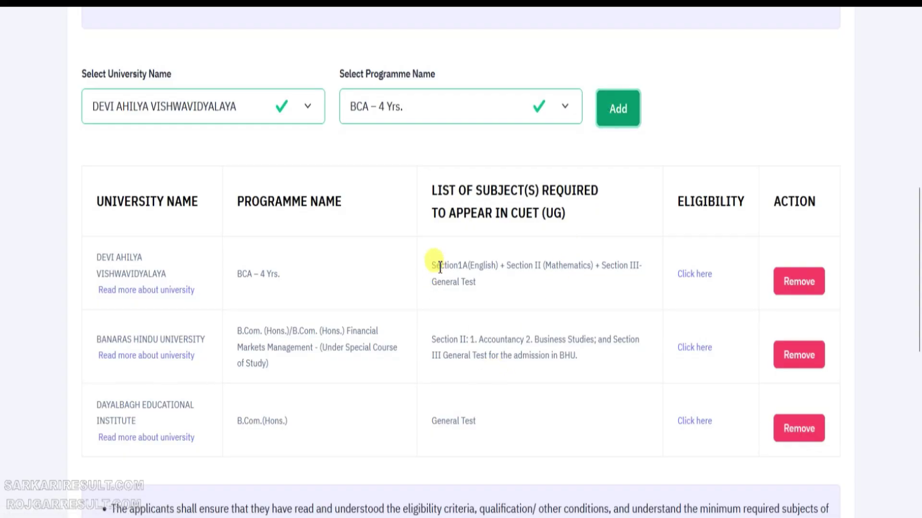
- Preview the three university/programme selections and proceed to subject selection
{"action": "left_click_drag", "start_coordinate": [462, 266], "coordinate": [552, 265]}
{"action": "left_click", "coordinate": [531, 271]}
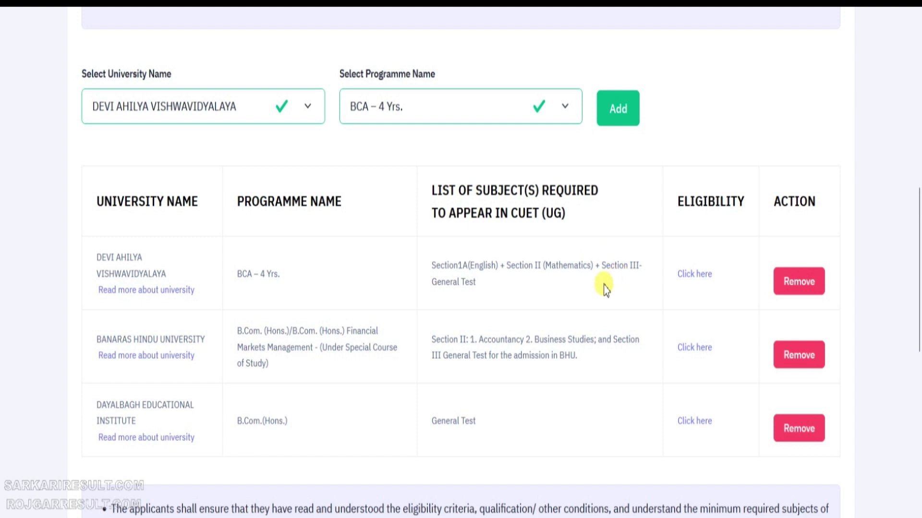
{"action": "scroll", "coordinate": [476, 288], "scroll_direction": "down", "scroll_amount": 2}
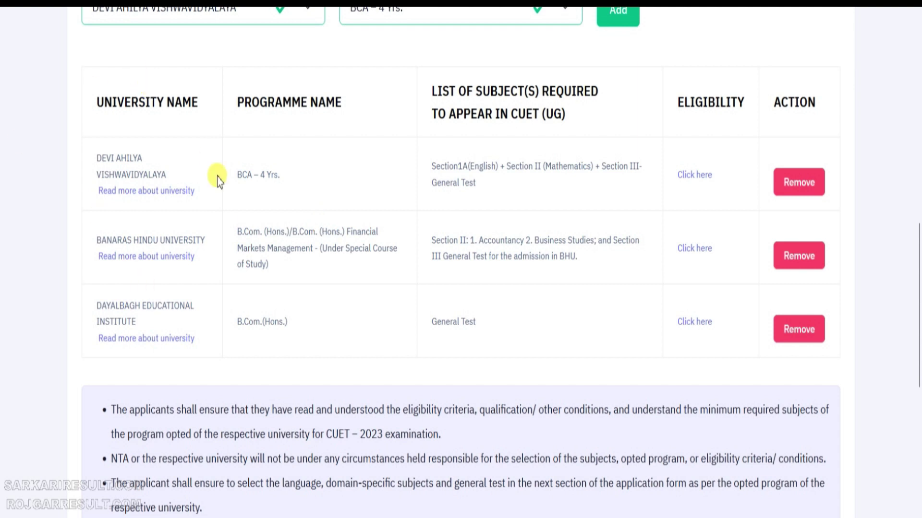
{"action": "scroll", "coordinate": [286, 195], "scroll_direction": "down", "scroll_amount": 2}
{"action": "scroll", "coordinate": [269, 187], "scroll_direction": "down", "scroll_amount": 5}
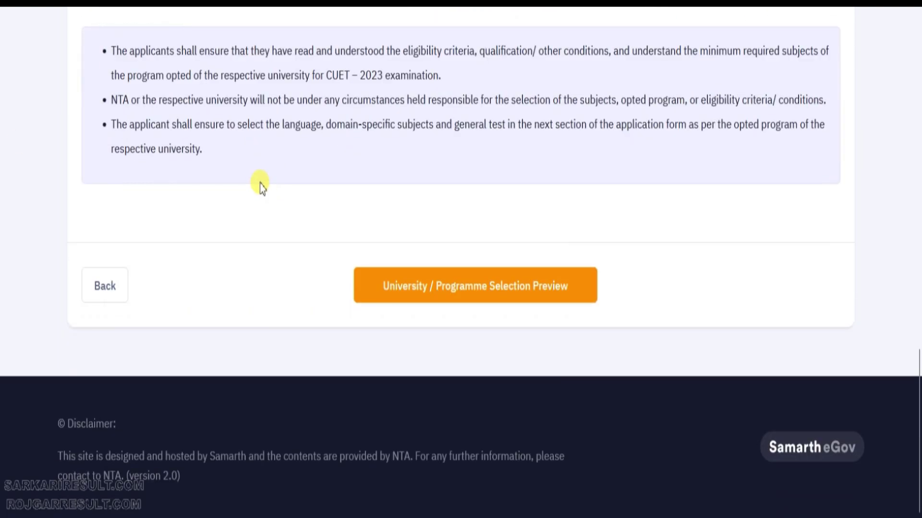
{"action": "left_click", "coordinate": [433, 283]}
{"action": "scroll", "coordinate": [434, 284], "scroll_direction": "down", "scroll_amount": 14}
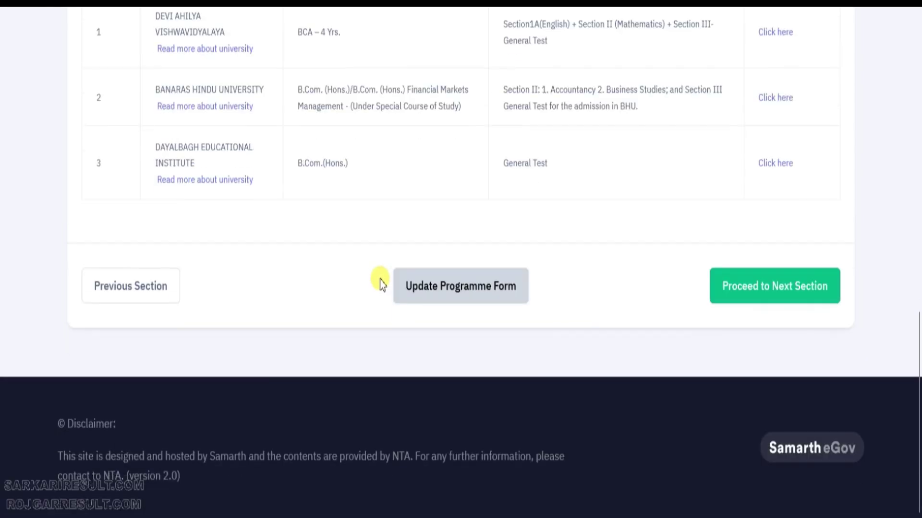
{"action": "left_click", "coordinate": [771, 296]}
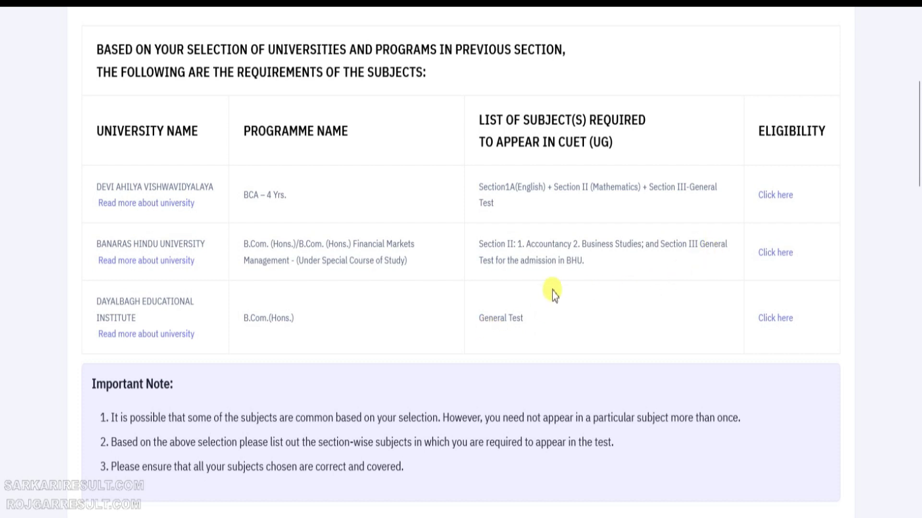
- Set Subject 1 to 101 : English and Subject 2 to Mathematics/Applied Mathematics in Hindi
{"action": "scroll", "coordinate": [345, 251], "scroll_direction": "down", "scroll_amount": 10}
{"action": "left_click", "coordinate": [329, 161]}
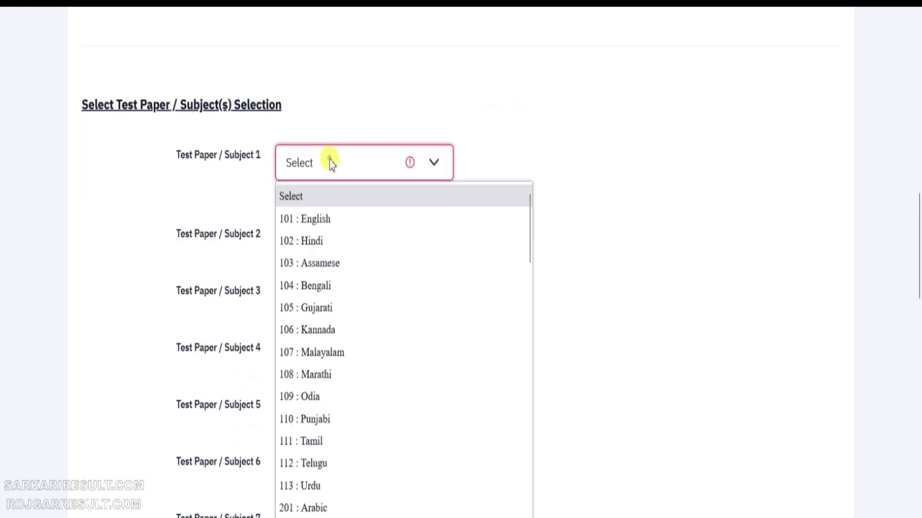
{"action": "left_click", "coordinate": [318, 219]}
{"action": "left_click", "coordinate": [336, 229]}
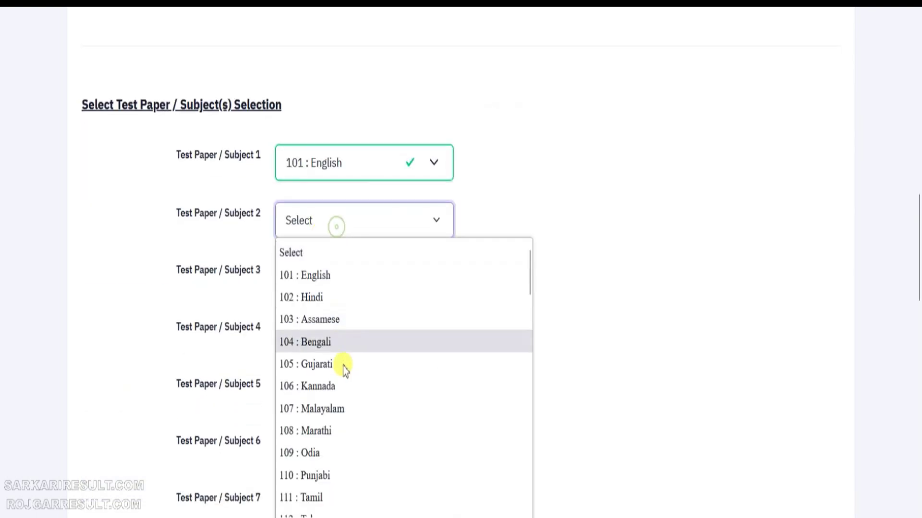
{"action": "scroll", "coordinate": [343, 379], "scroll_direction": "down", "scroll_amount": 5}
{"action": "scroll", "coordinate": [327, 365], "scroll_direction": "down", "scroll_amount": 5}
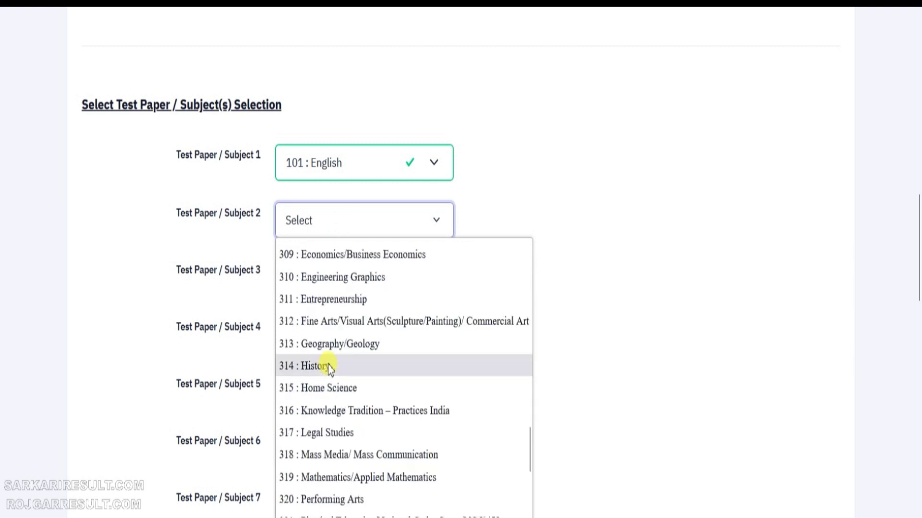
{"action": "scroll", "coordinate": [338, 328], "scroll_direction": "up", "scroll_amount": 3}
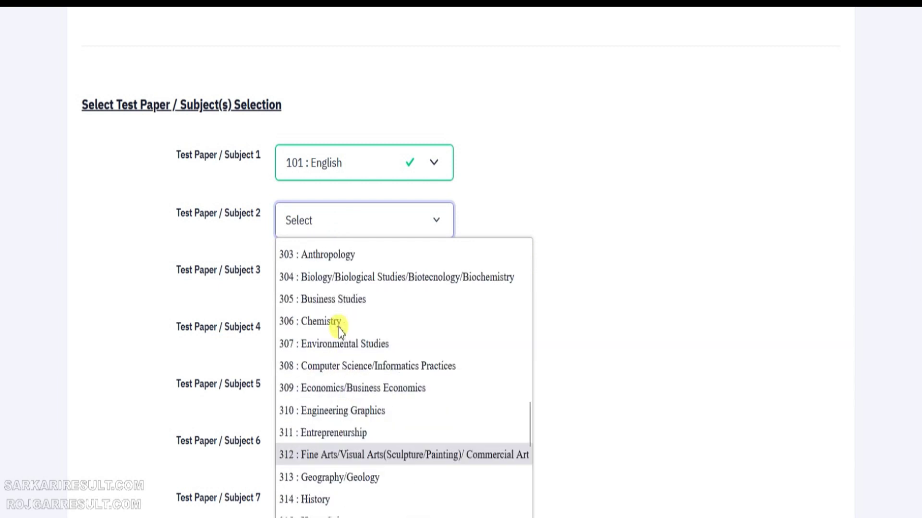
{"action": "scroll", "coordinate": [370, 317], "scroll_direction": "down", "scroll_amount": 3}
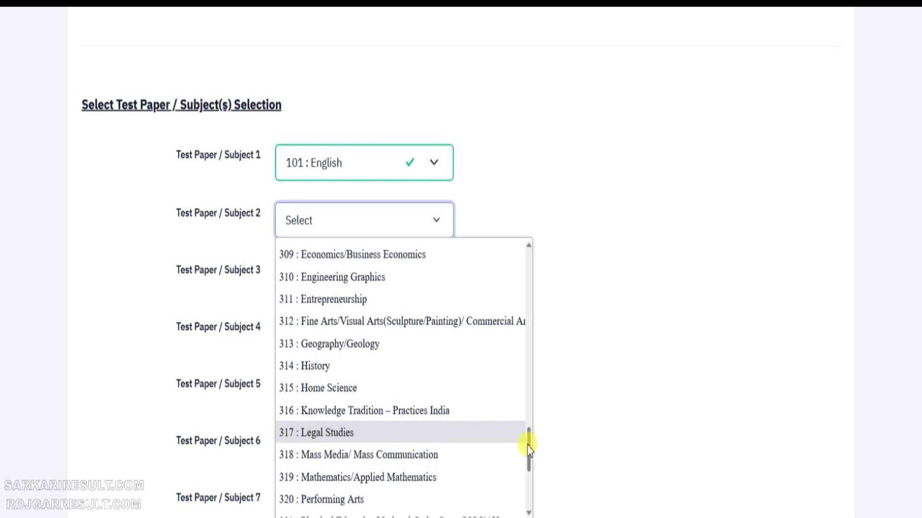
{"action": "left_click_drag", "start_coordinate": [527, 445], "coordinate": [527, 453]}
{"action": "left_click", "coordinate": [392, 442]}
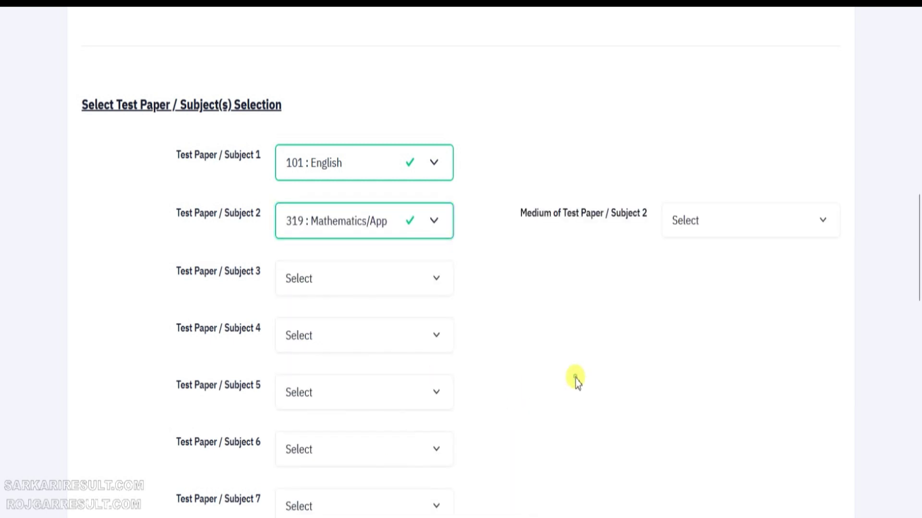
{"action": "left_click", "coordinate": [718, 226]}
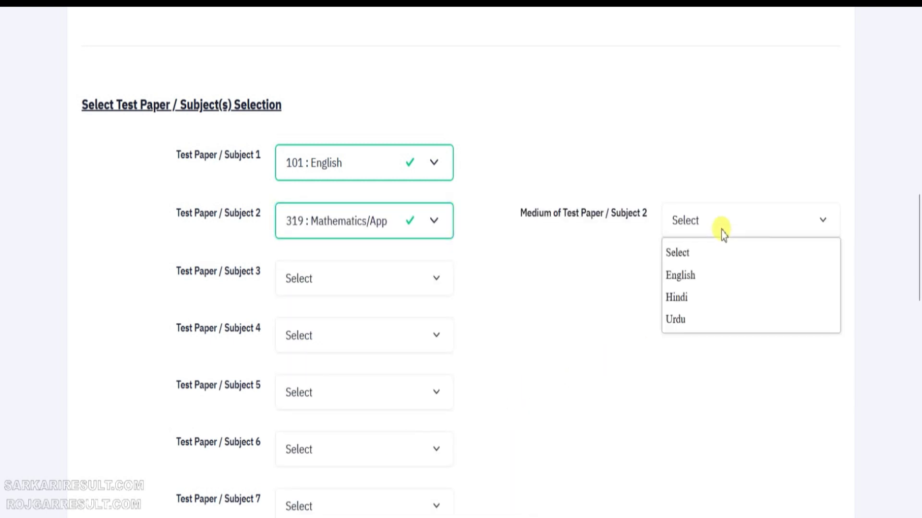
{"action": "left_click", "coordinate": [686, 296]}
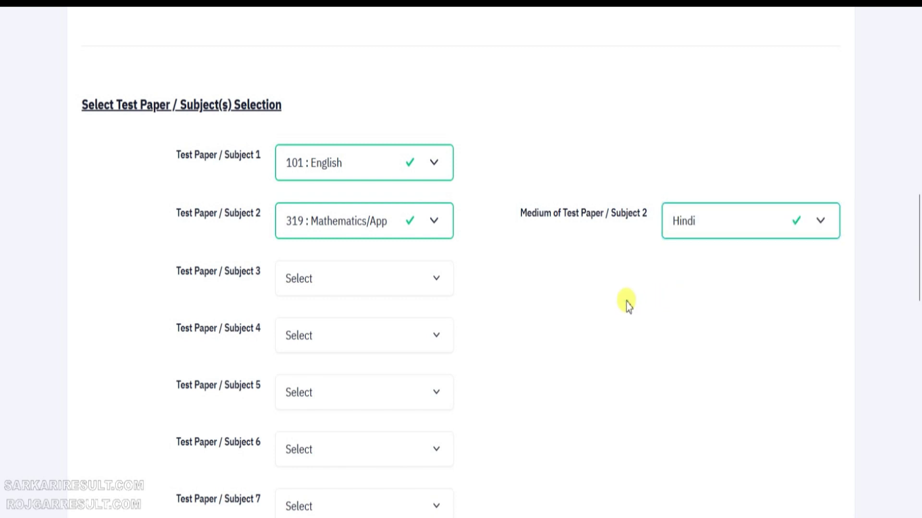
- Choose 301 : Accountancy/Book Keeping as Subject 3 and 305 : Business Studies as Subject 4
{"action": "scroll", "coordinate": [626, 302], "scroll_direction": "up", "scroll_amount": 10}
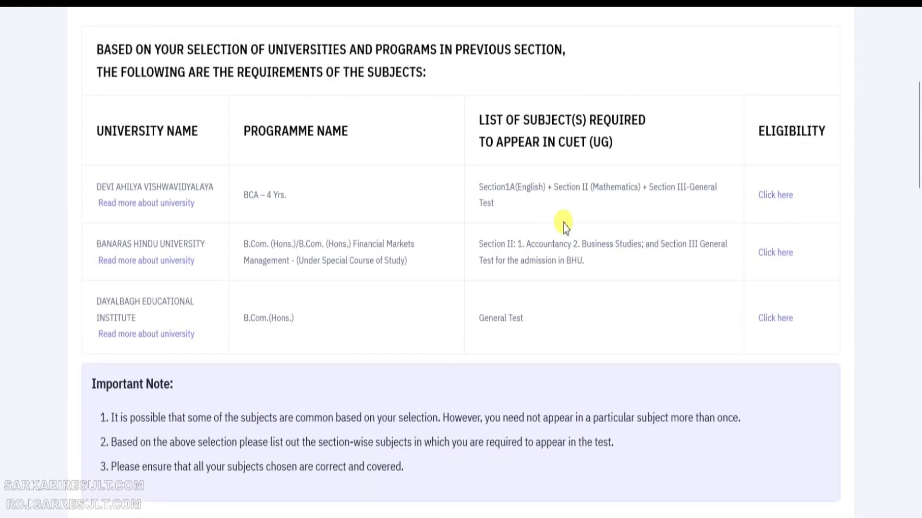
{"action": "scroll", "coordinate": [524, 226], "scroll_direction": "down", "scroll_amount": 10}
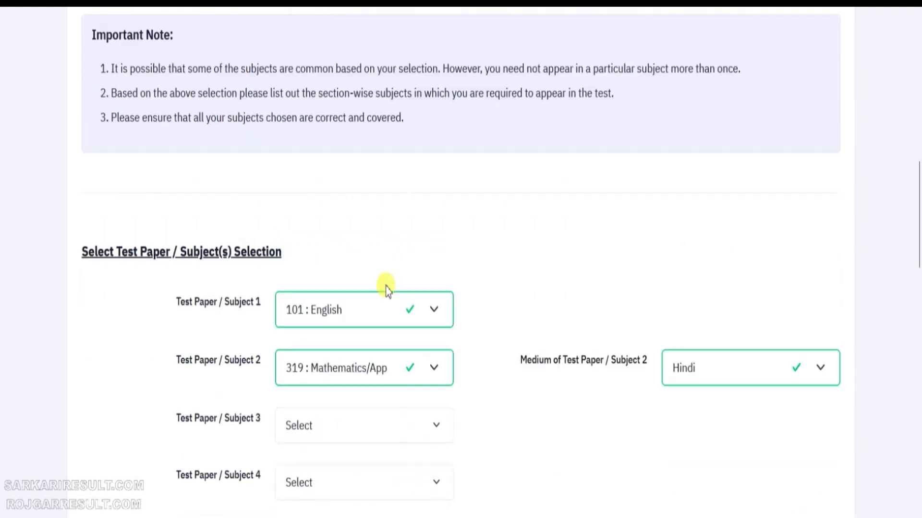
{"action": "left_click", "coordinate": [346, 298]}
{"action": "scroll", "coordinate": [356, 91], "scroll_direction": "down", "scroll_amount": 5}
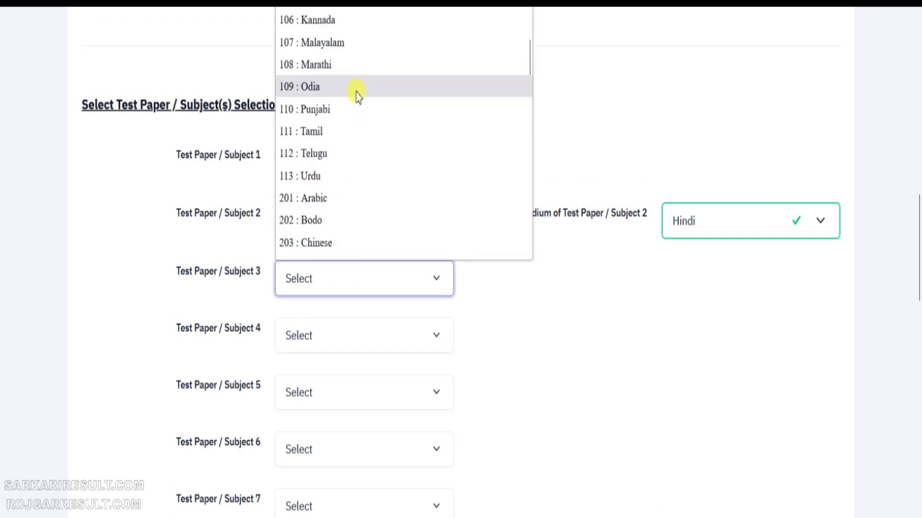
{"action": "scroll", "coordinate": [354, 133], "scroll_direction": "down", "scroll_amount": 5}
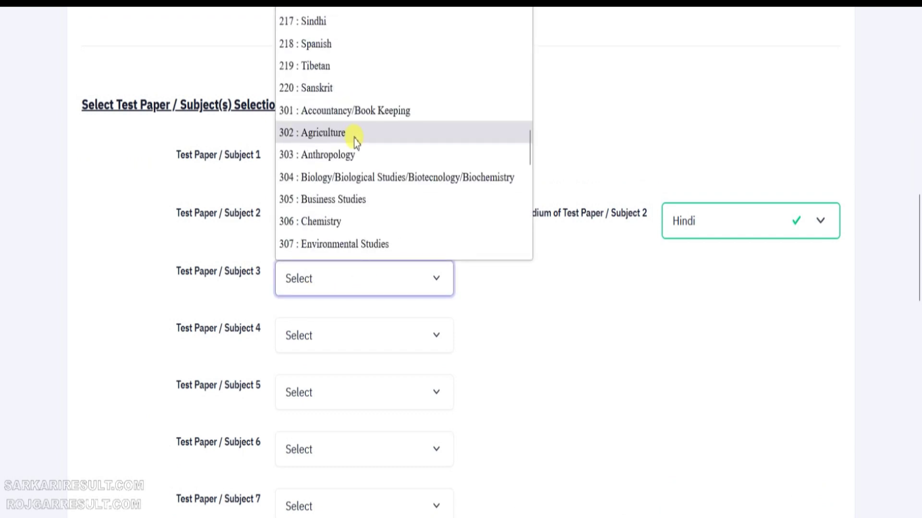
{"action": "left_click", "coordinate": [373, 114]}
{"action": "scroll", "coordinate": [556, 287], "scroll_direction": "up", "scroll_amount": 8}
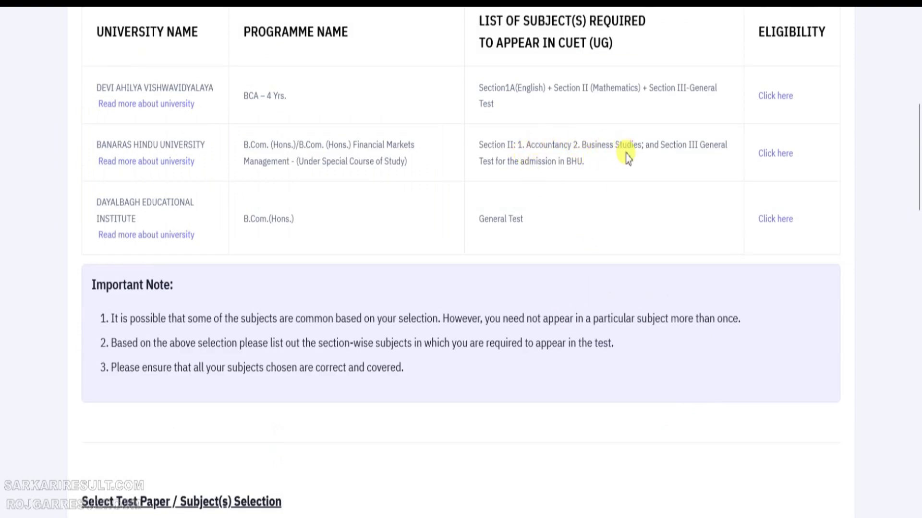
{"action": "scroll", "coordinate": [641, 230], "scroll_direction": "down", "scroll_amount": 14}
{"action": "scroll", "coordinate": [378, 216], "scroll_direction": "up", "scroll_amount": 2}
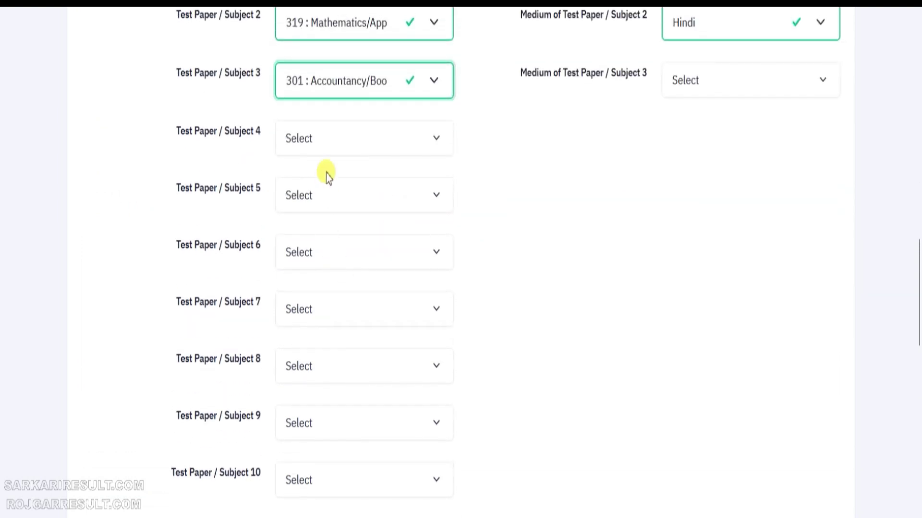
{"action": "left_click", "coordinate": [356, 139]}
{"action": "left_click_drag", "start_coordinate": [528, 214], "coordinate": [524, 406]}
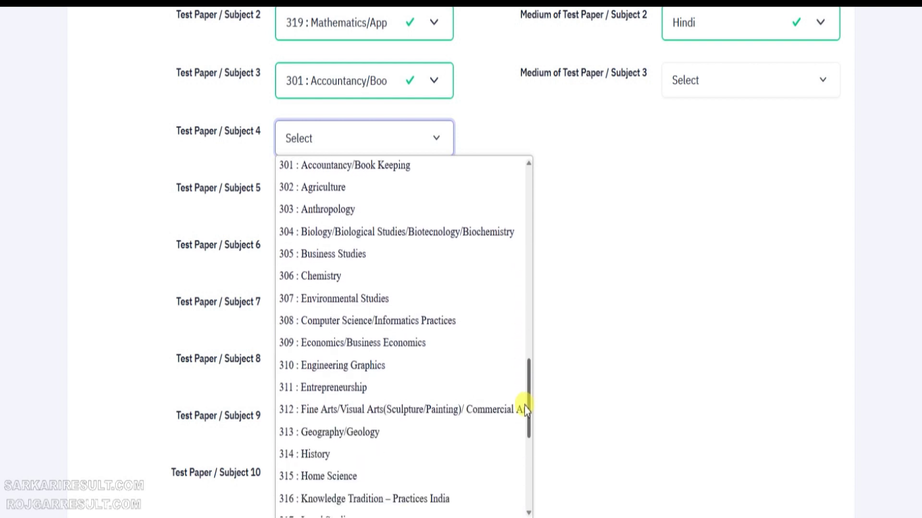
{"action": "left_click", "coordinate": [363, 260]}
- Set the medium of Subjects 3 and 4 to Hindi
{"action": "scroll", "coordinate": [577, 309], "scroll_direction": "up", "scroll_amount": 5}
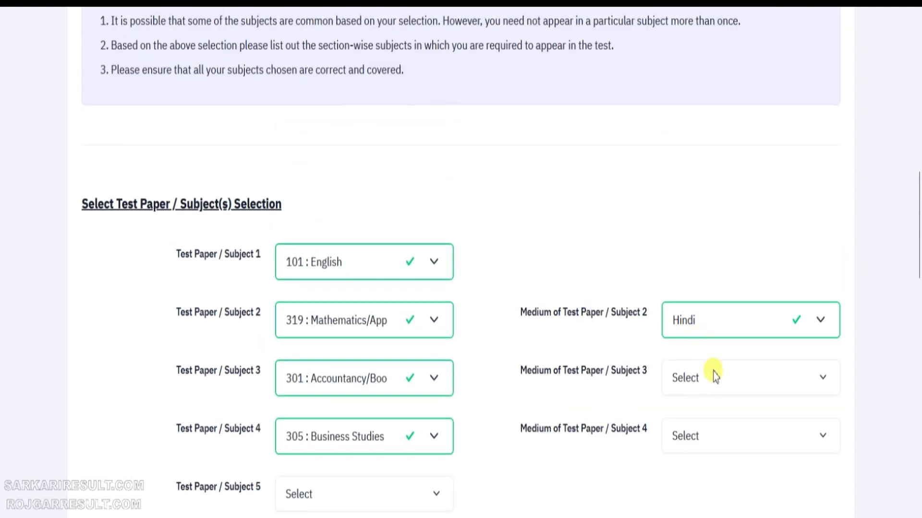
{"action": "scroll", "coordinate": [713, 372], "scroll_direction": "down", "scroll_amount": 4}
{"action": "left_click", "coordinate": [703, 180]}
{"action": "left_click", "coordinate": [679, 255]}
{"action": "left_click", "coordinate": [684, 243]}
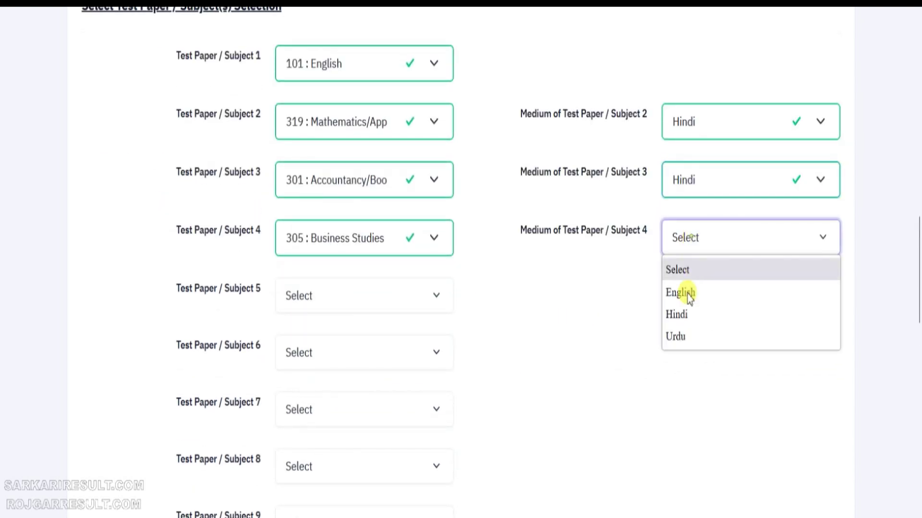
{"action": "left_click", "coordinate": [683, 311]}
{"action": "scroll", "coordinate": [494, 296], "scroll_direction": "up", "scroll_amount": 10}
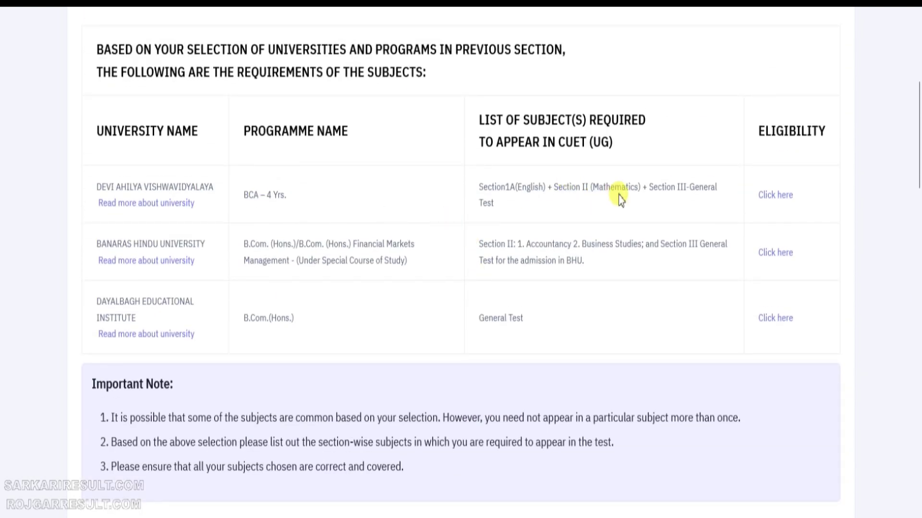
{"action": "scroll", "coordinate": [619, 192], "scroll_direction": "down", "scroll_amount": 10}
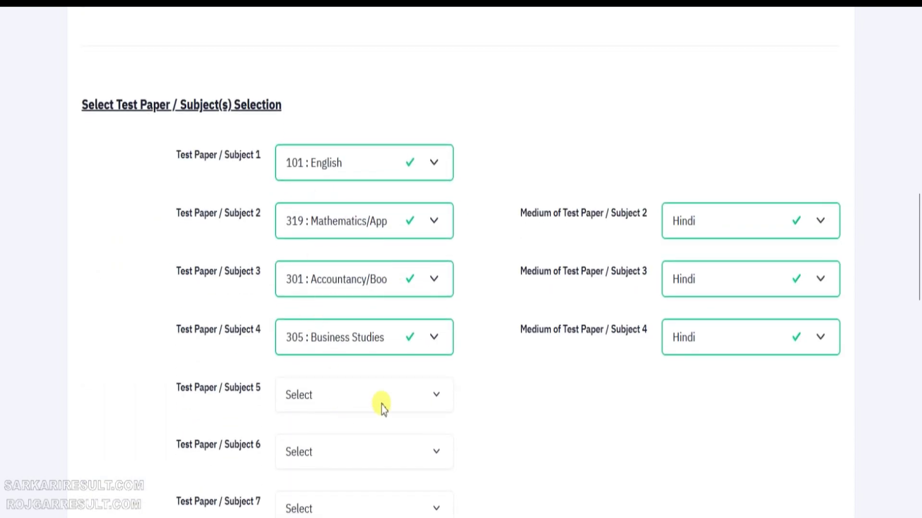
{"action": "scroll", "coordinate": [527, 411], "scroll_direction": "up", "scroll_amount": 8}
{"action": "scroll", "coordinate": [536, 385], "scroll_direction": "down", "scroll_amount": 10}
{"action": "scroll", "coordinate": [529, 373], "scroll_direction": "down", "scroll_amount": 15}
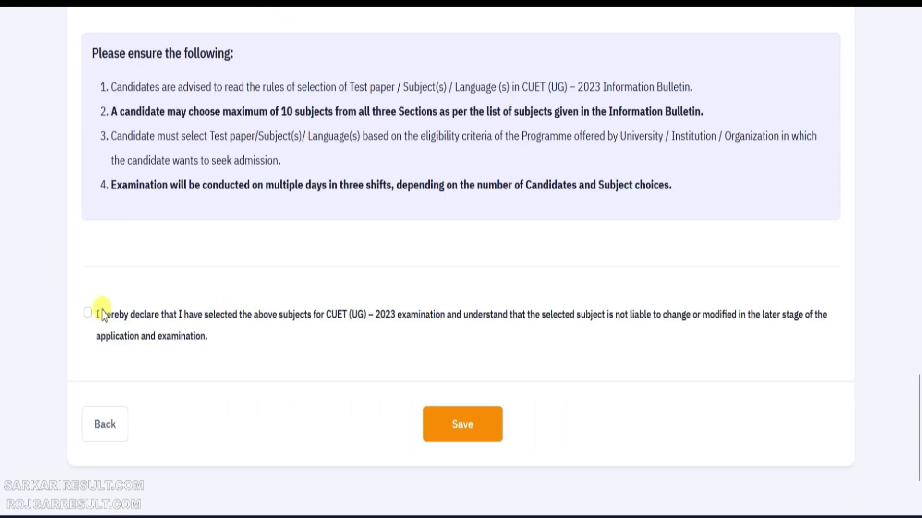
- Accept the subject selection declaration and save the subjects
{"action": "left_click", "coordinate": [87, 313]}
{"action": "scroll", "coordinate": [273, 353], "scroll_direction": "up", "scroll_amount": 2}
{"action": "scroll", "coordinate": [247, 313], "scroll_direction": "down", "scroll_amount": 5}
{"action": "left_click", "coordinate": [446, 301]}
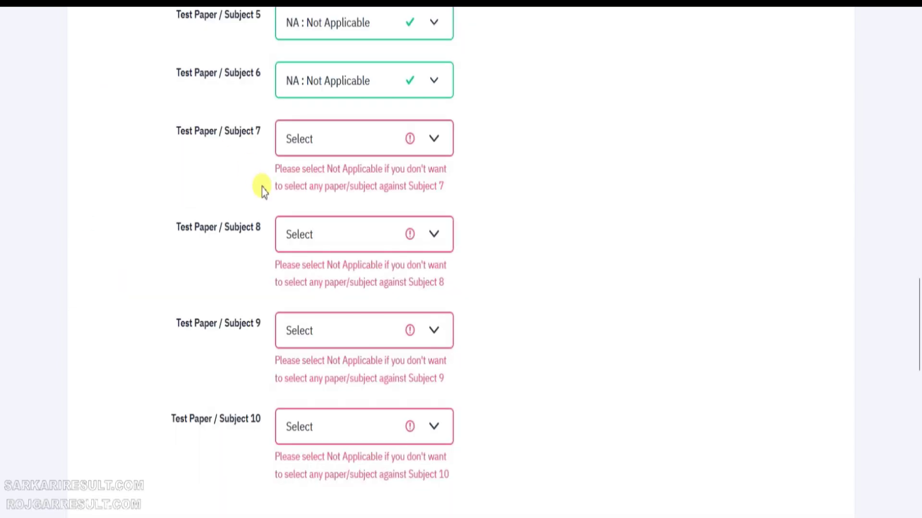
- Mark Subjects 7, 8, 9 and 10 as NA : Not Applicable
{"action": "left_click", "coordinate": [344, 143]}
{"action": "scroll", "coordinate": [329, 378], "scroll_direction": "down", "scroll_amount": 5}
{"action": "left_click", "coordinate": [329, 503]}
{"action": "left_click", "coordinate": [332, 203]}
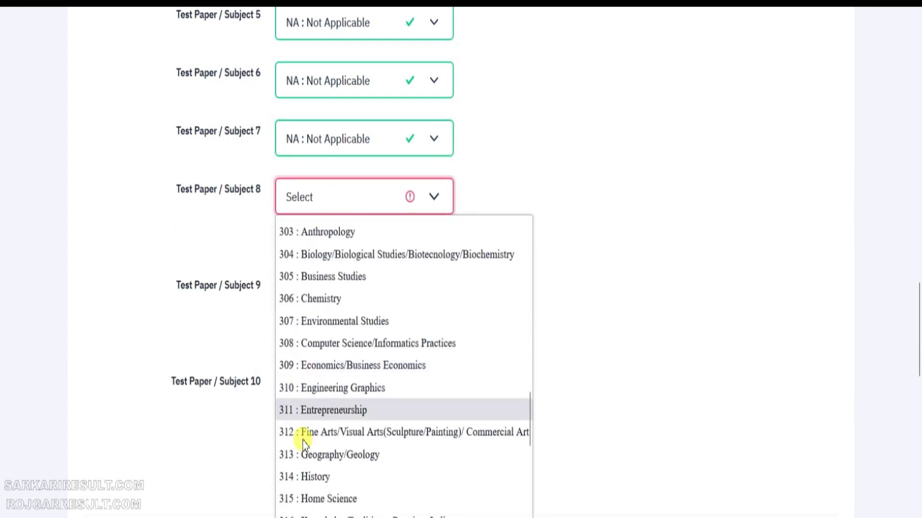
{"action": "scroll", "coordinate": [303, 441], "scroll_direction": "down", "scroll_amount": 5}
{"action": "left_click", "coordinate": [317, 504]}
{"action": "scroll", "coordinate": [319, 384], "scroll_direction": "down", "scroll_amount": 1}
{"action": "left_click", "coordinate": [317, 266]}
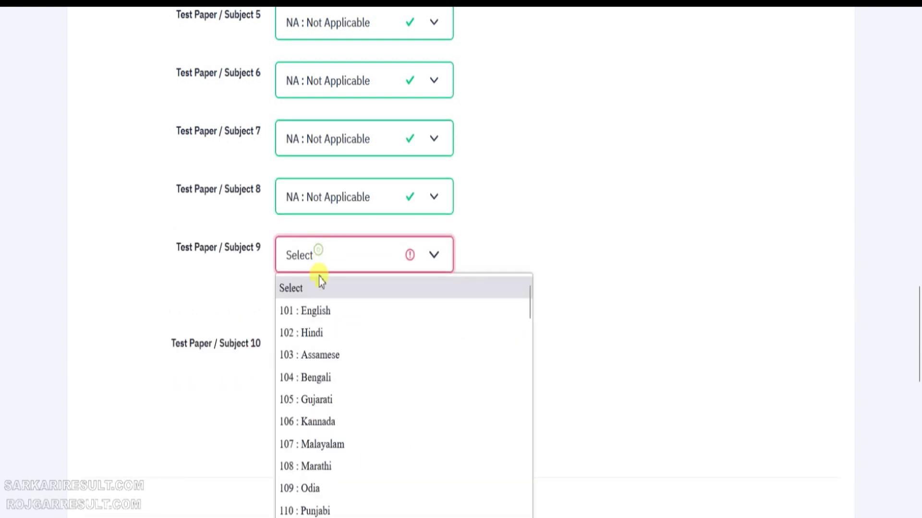
{"action": "scroll", "coordinate": [319, 408], "scroll_direction": "down", "scroll_amount": 5}
{"action": "left_click", "coordinate": [319, 504]}
{"action": "scroll", "coordinate": [327, 359], "scroll_direction": "down", "scroll_amount": 1}
{"action": "left_click", "coordinate": [337, 314]}
{"action": "scroll", "coordinate": [325, 192], "scroll_direction": "down", "scroll_amount": 5}
- Set Subject 10 to 501 : General Test with Hindi medium
{"action": "left_click", "coordinate": [329, 279]}
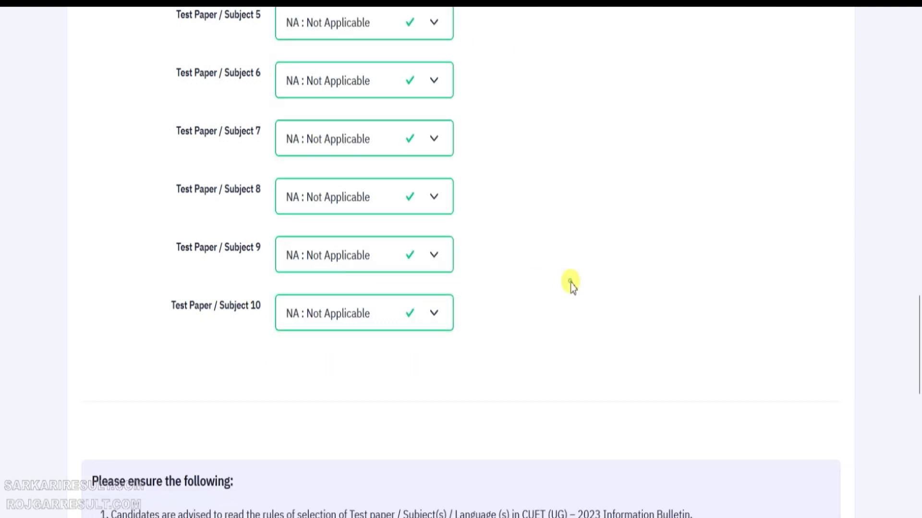
{"action": "left_click", "coordinate": [357, 318]}
{"action": "left_click", "coordinate": [327, 257]}
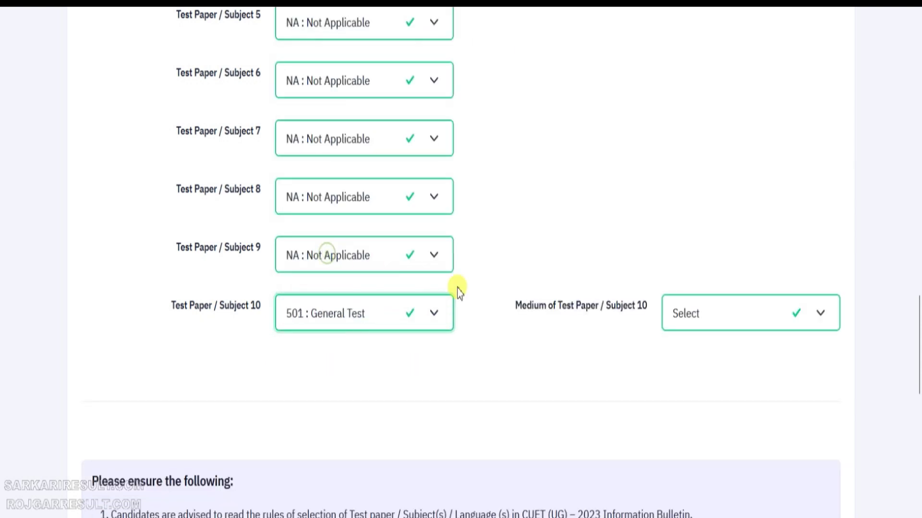
{"action": "left_click", "coordinate": [701, 312]}
{"action": "left_click", "coordinate": [681, 386]}
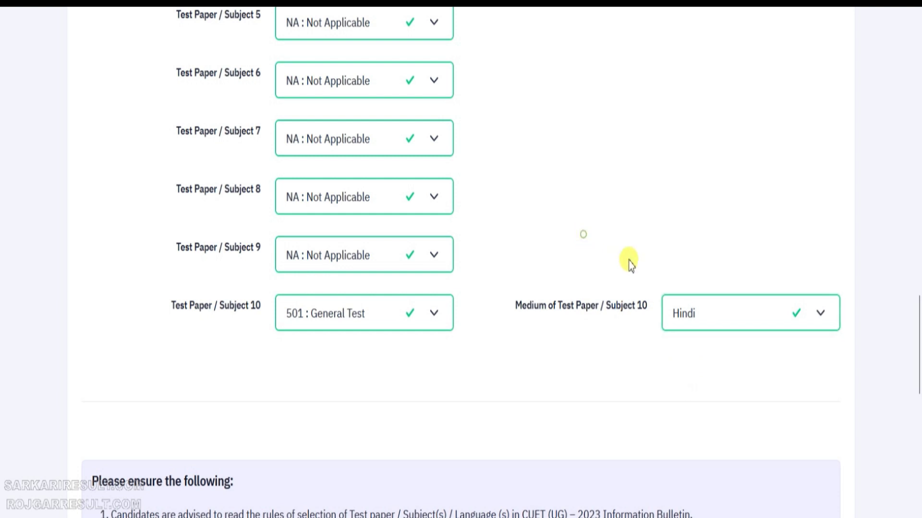
- Check the General Test requirement in the table and save the test papers
{"action": "scroll", "coordinate": [628, 263], "scroll_direction": "up", "scroll_amount": 20}
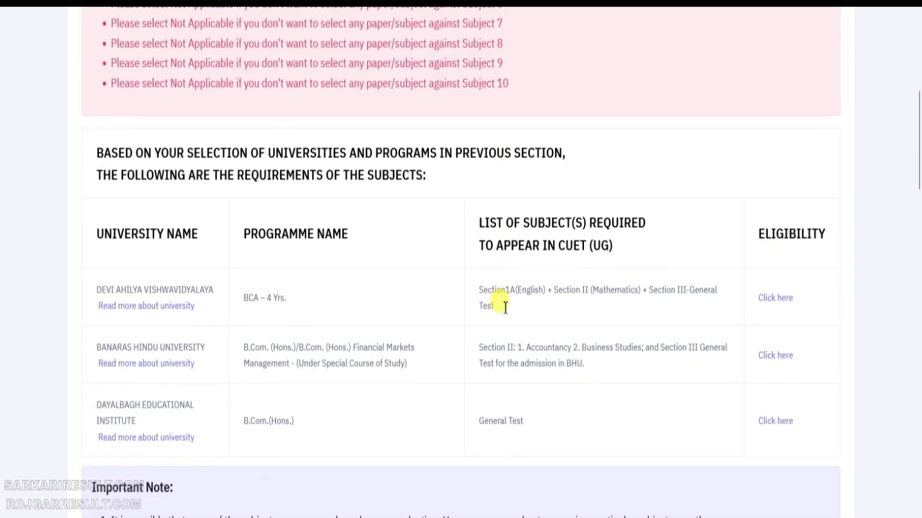
{"action": "scroll", "coordinate": [505, 307], "scroll_direction": "down", "scroll_amount": 3}
{"action": "left_click_drag", "start_coordinate": [477, 241], "coordinate": [524, 241]}
{"action": "scroll", "coordinate": [482, 275], "scroll_direction": "down", "scroll_amount": 15}
{"action": "scroll", "coordinate": [483, 276], "scroll_direction": "down", "scroll_amount": 4}
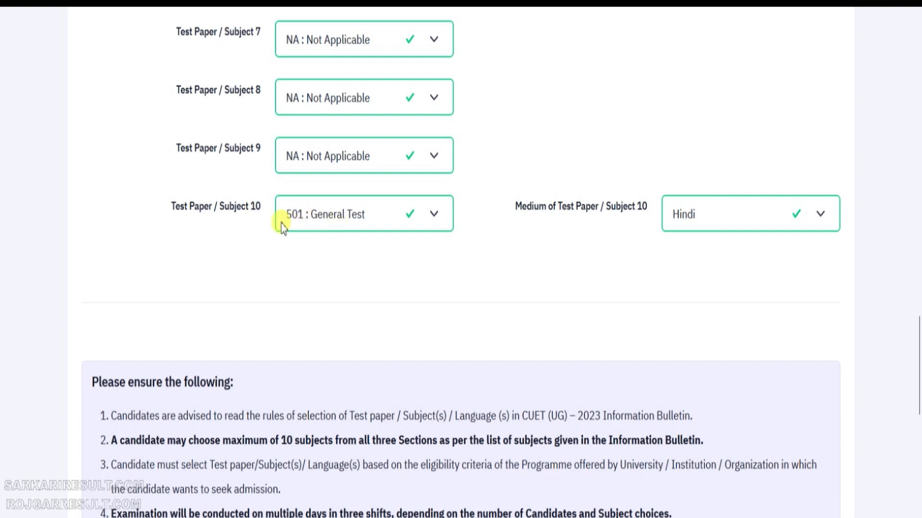
{"action": "scroll", "coordinate": [505, 280], "scroll_direction": "up", "scroll_amount": 6}
{"action": "scroll", "coordinate": [526, 269], "scroll_direction": "down", "scroll_amount": 15}
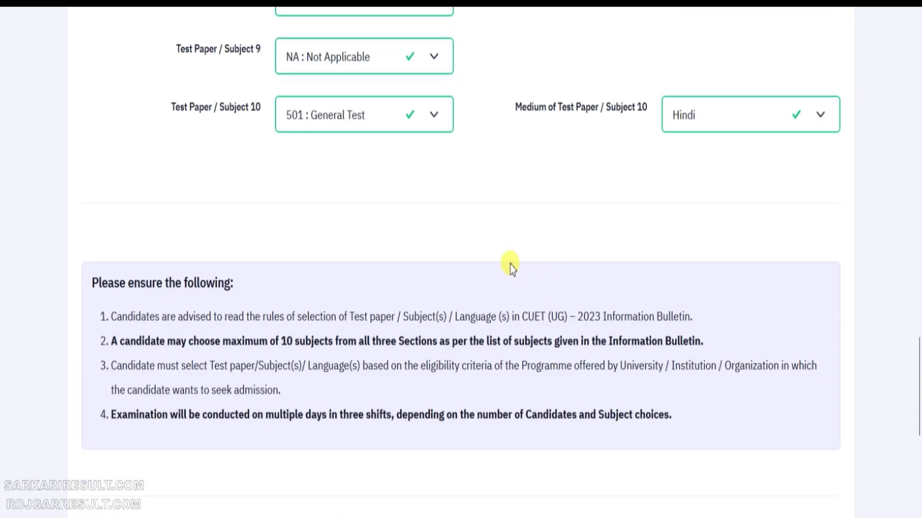
{"action": "left_click", "coordinate": [470, 288]}
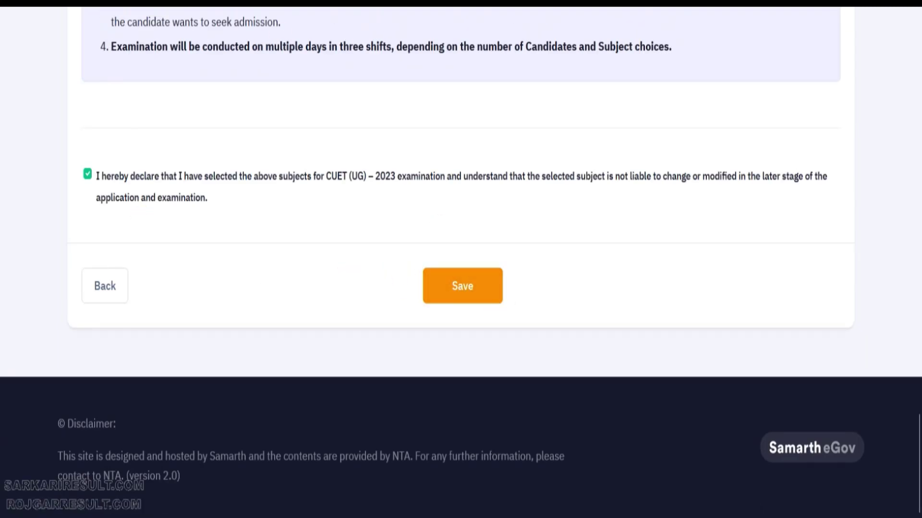
{"action": "scroll", "coordinate": [228, 91], "scroll_direction": "up", "scroll_amount": 10}
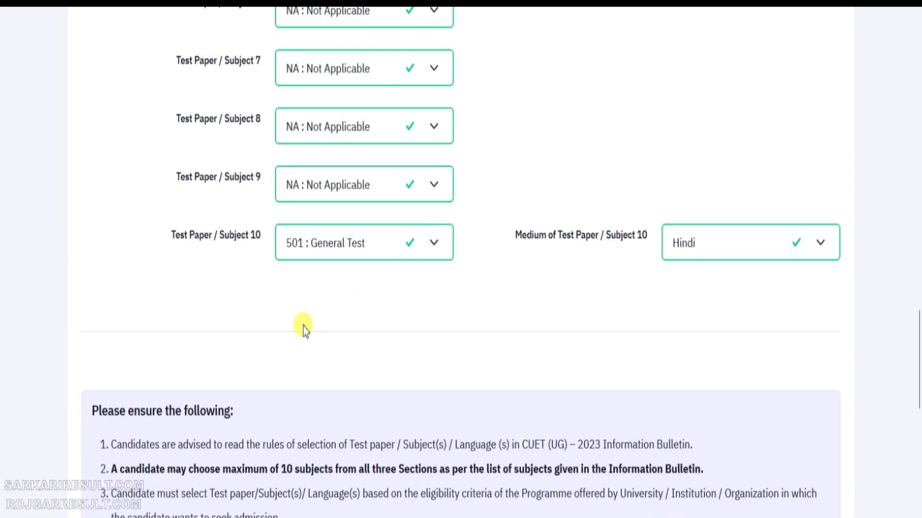
{"action": "scroll", "coordinate": [315, 319], "scroll_direction": "down", "scroll_amount": 4}
{"action": "scroll", "coordinate": [308, 337], "scroll_direction": "down", "scroll_amount": 6}
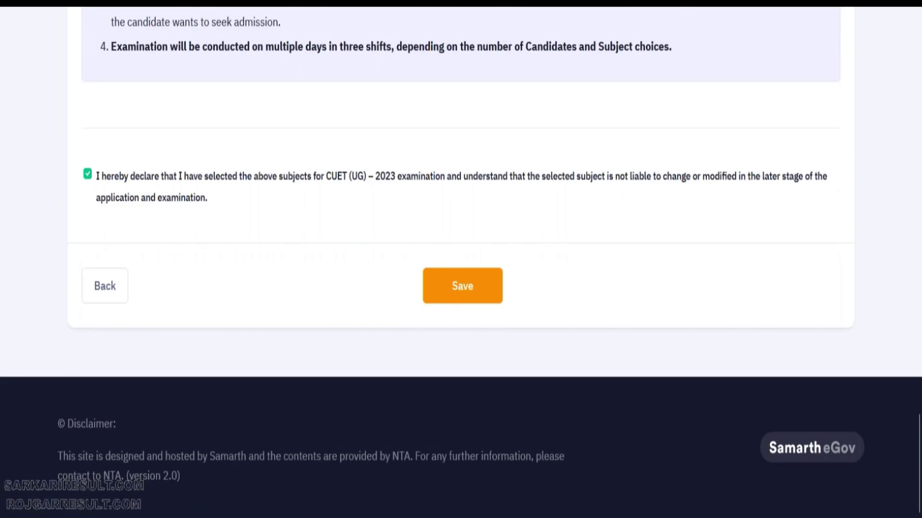
{"action": "scroll", "coordinate": [330, 232], "scroll_direction": "up", "scroll_amount": 4}
{"action": "scroll", "coordinate": [329, 232], "scroll_direction": "down", "scroll_amount": 2}
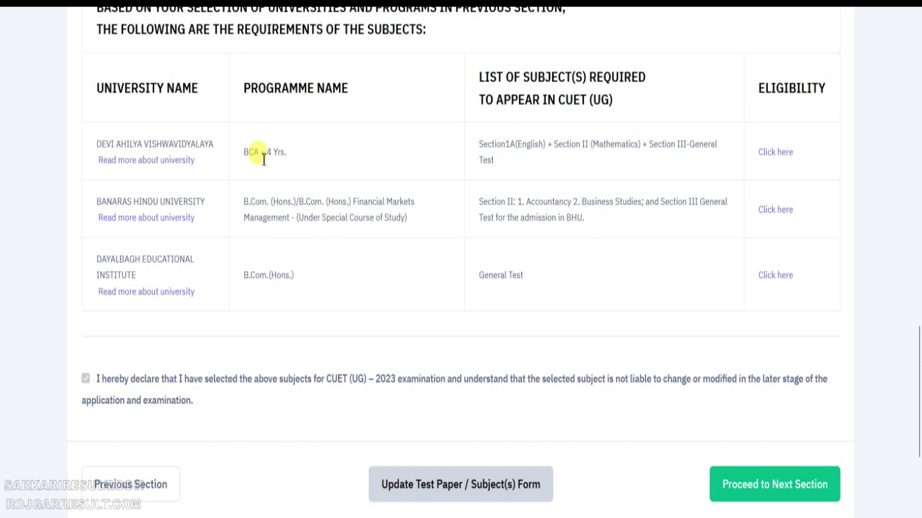
- Proceed to the Upload Documents page and read its upload instructions
{"action": "scroll", "coordinate": [371, 188], "scroll_direction": "down", "scroll_amount": 4}
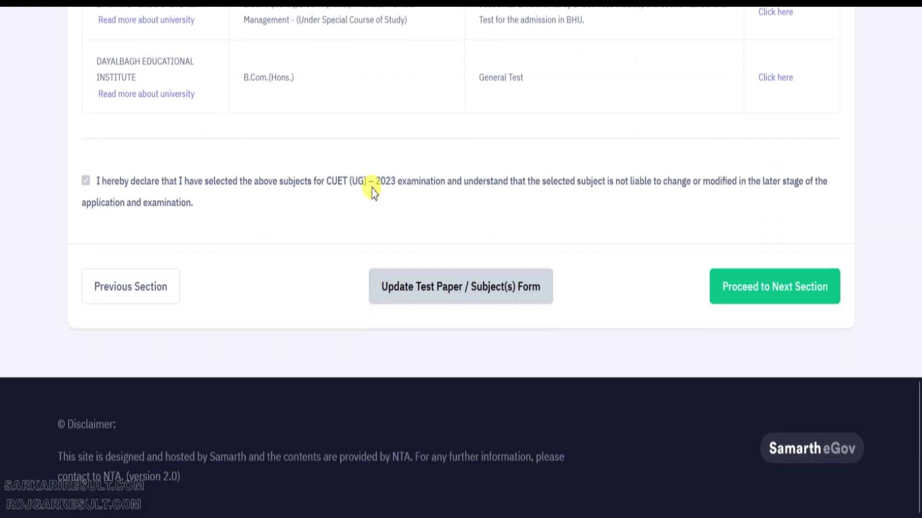
{"action": "left_click", "coordinate": [784, 293]}
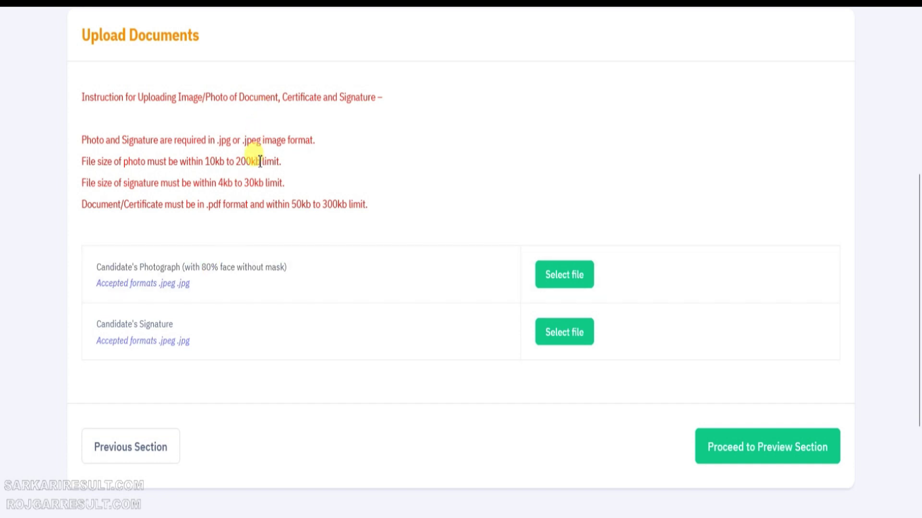
{"action": "left_click_drag", "start_coordinate": [198, 96], "coordinate": [362, 100]}
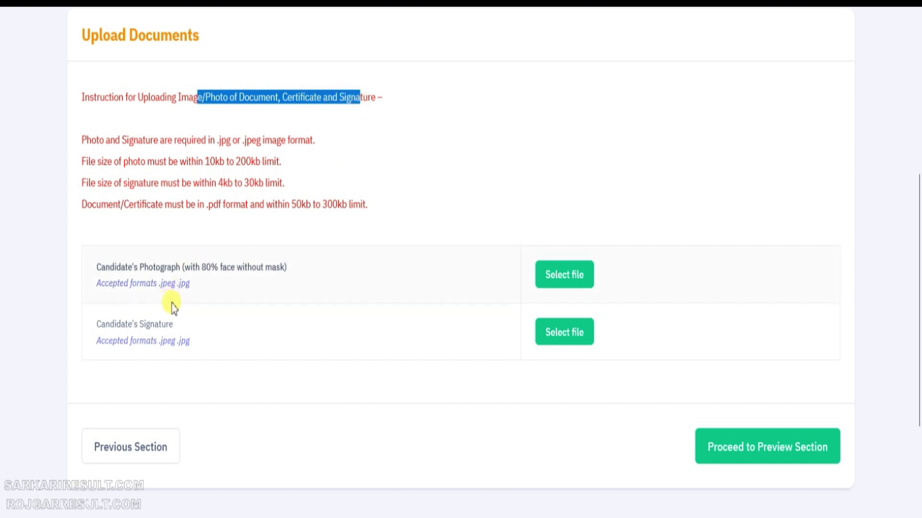
{"action": "scroll", "coordinate": [192, 303], "scroll_direction": "down", "scroll_amount": 2}
{"action": "scroll", "coordinate": [237, 255], "scroll_direction": "up", "scroll_amount": 2}
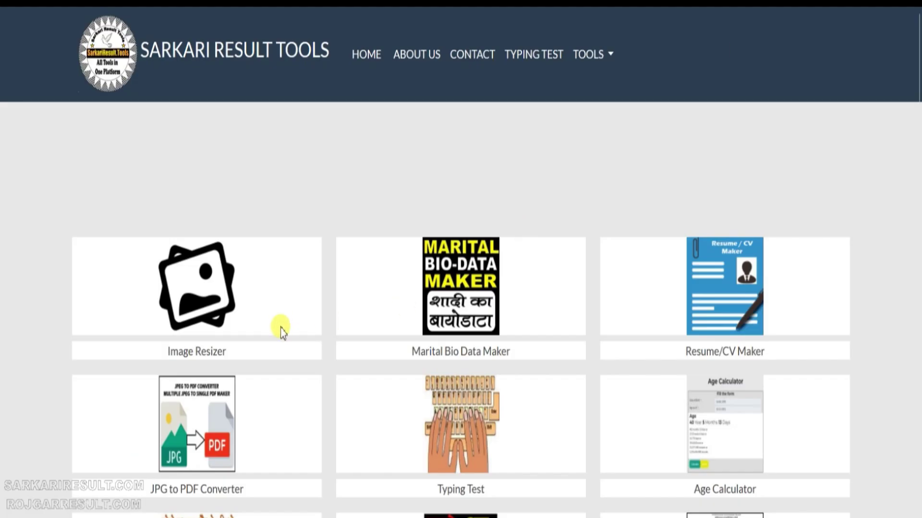
{"action": "left_click_drag", "start_coordinate": [337, 27], "coordinate": [136, 75]}
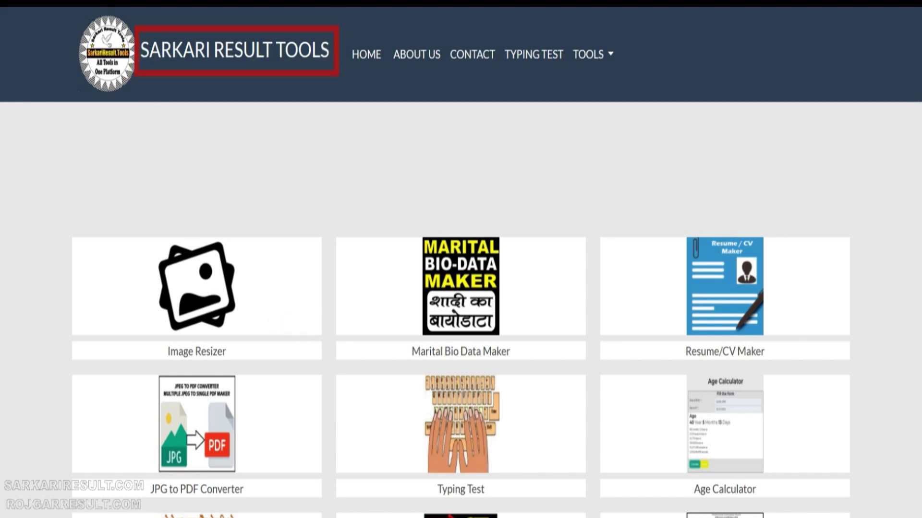
{"action": "scroll", "coordinate": [353, 42], "scroll_direction": "down", "scroll_amount": 2}
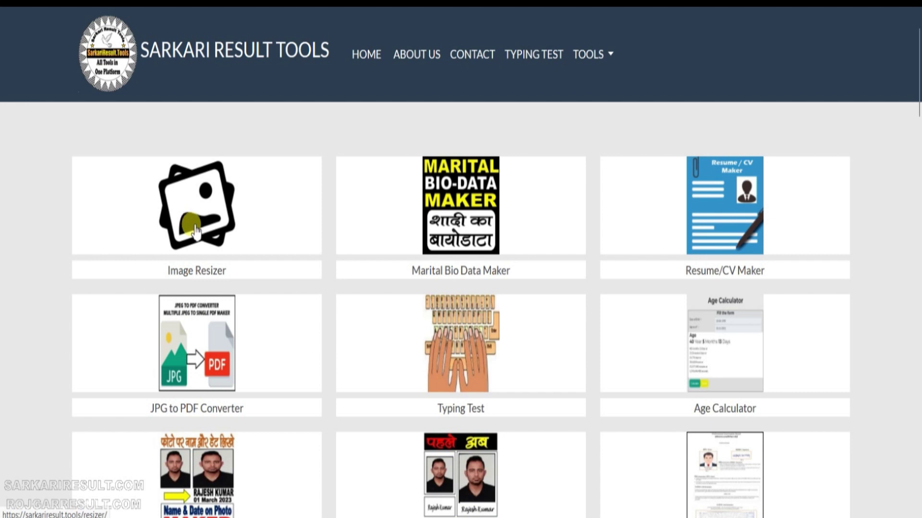
{"action": "scroll", "coordinate": [196, 232], "scroll_direction": "down", "scroll_amount": 3}
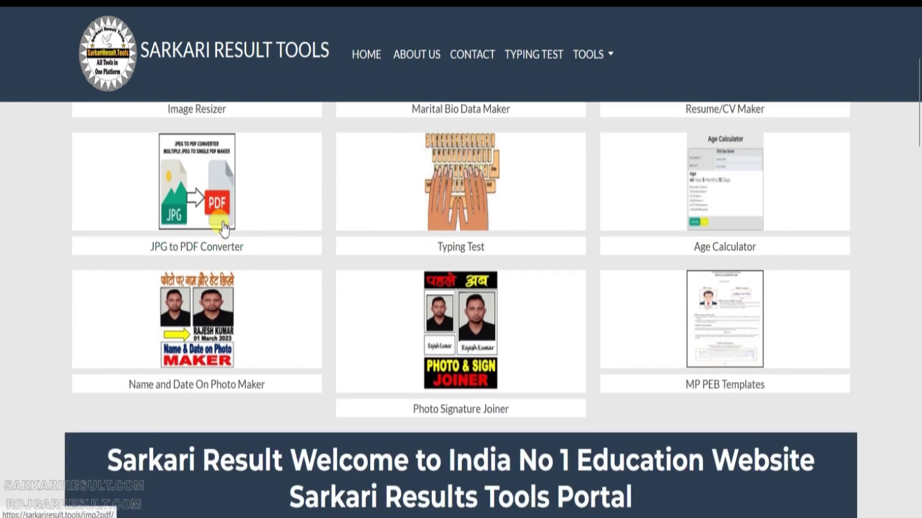
{"action": "scroll", "coordinate": [344, 291], "scroll_direction": "up", "scroll_amount": 3}
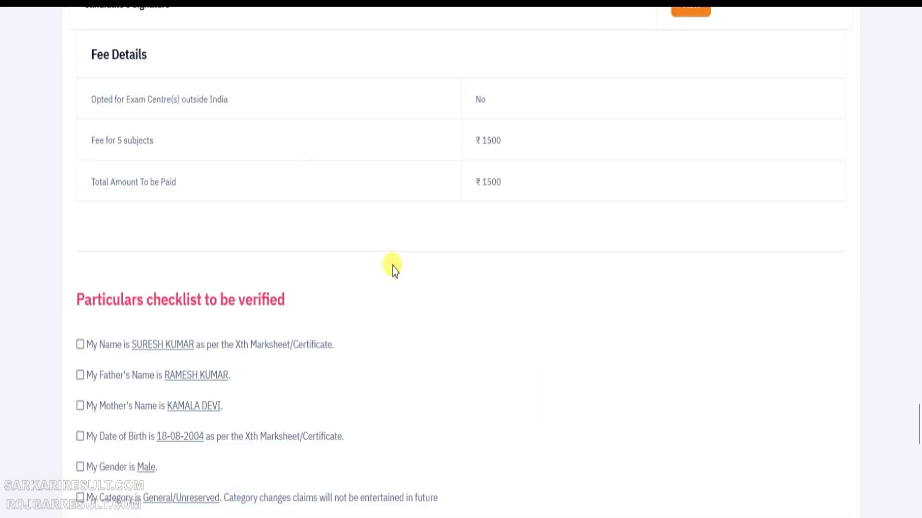
- Tick the checklist boxes confirming name, parents' names, date of birth, gender, General category and exam cities
{"action": "scroll", "coordinate": [393, 267], "scroll_direction": "down", "scroll_amount": 4}
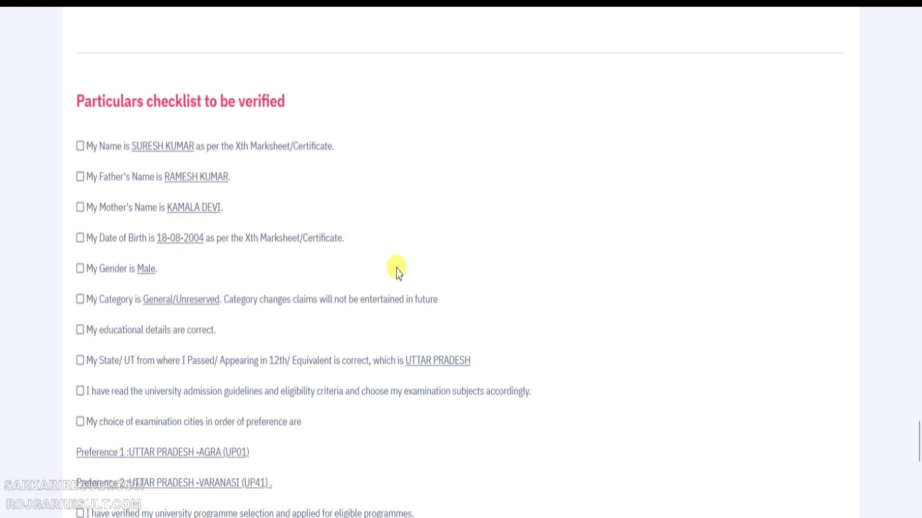
{"action": "left_click", "coordinate": [80, 146]}
{"action": "left_click", "coordinate": [80, 177]}
{"action": "left_click", "coordinate": [80, 207]}
{"action": "left_click", "coordinate": [80, 238]}
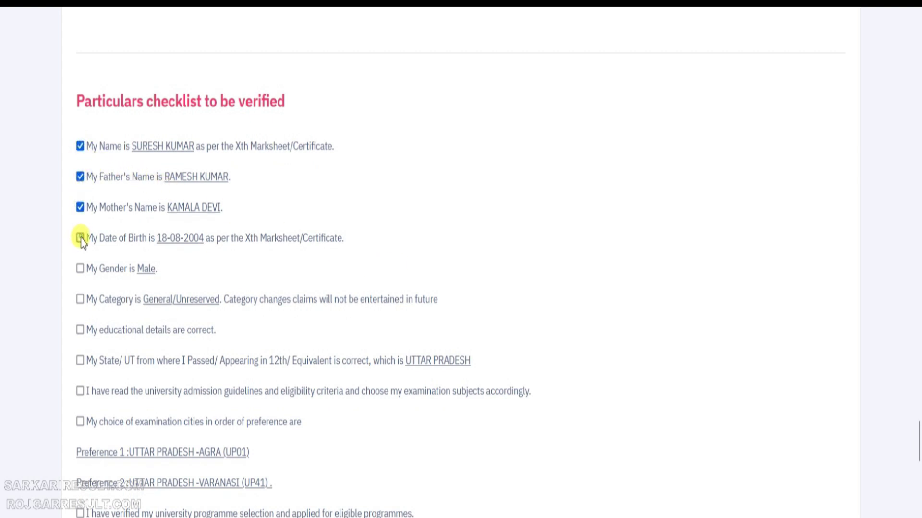
{"action": "left_click", "coordinate": [80, 269]}
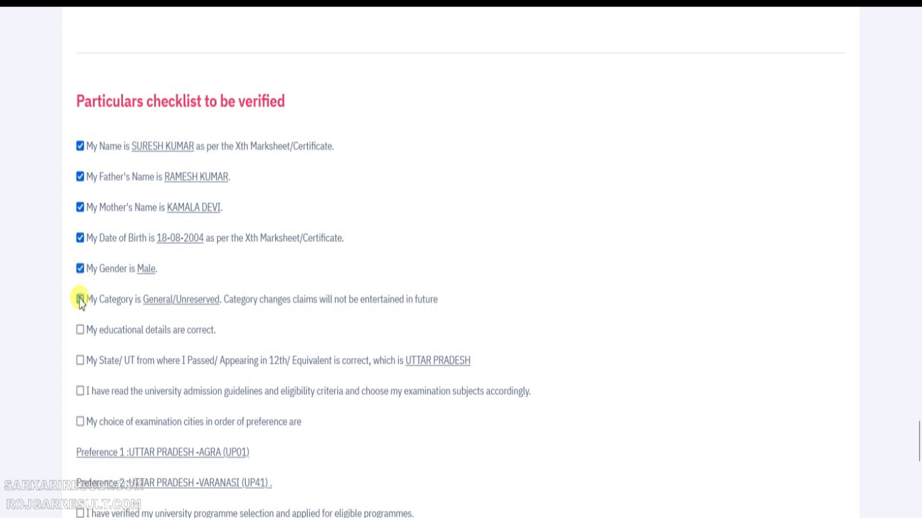
{"action": "left_click", "coordinate": [80, 299]}
{"action": "scroll", "coordinate": [81, 298], "scroll_direction": "down", "scroll_amount": 2}
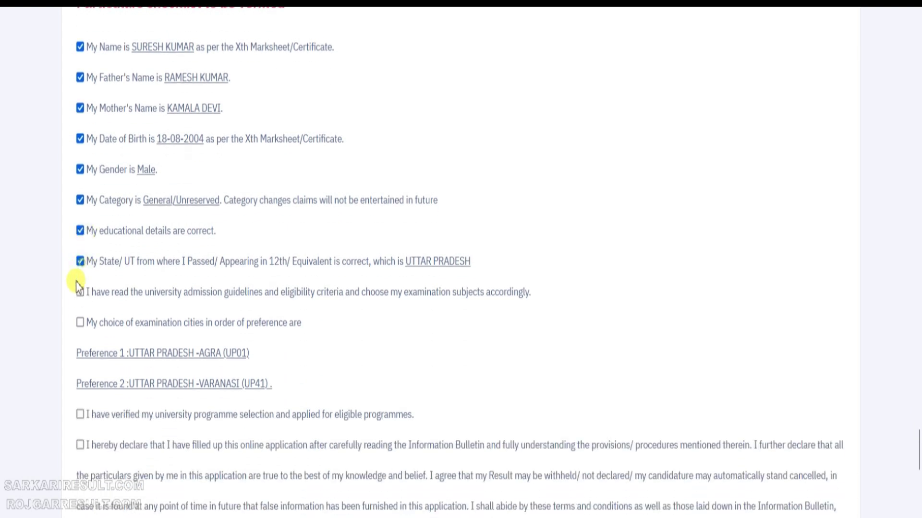
{"action": "left_click", "coordinate": [81, 323]}
- Confirm the university programme selection and accept the declaration, truthfulness statement and NTA authorisation
{"action": "scroll", "coordinate": [82, 321], "scroll_direction": "down", "scroll_amount": 2}
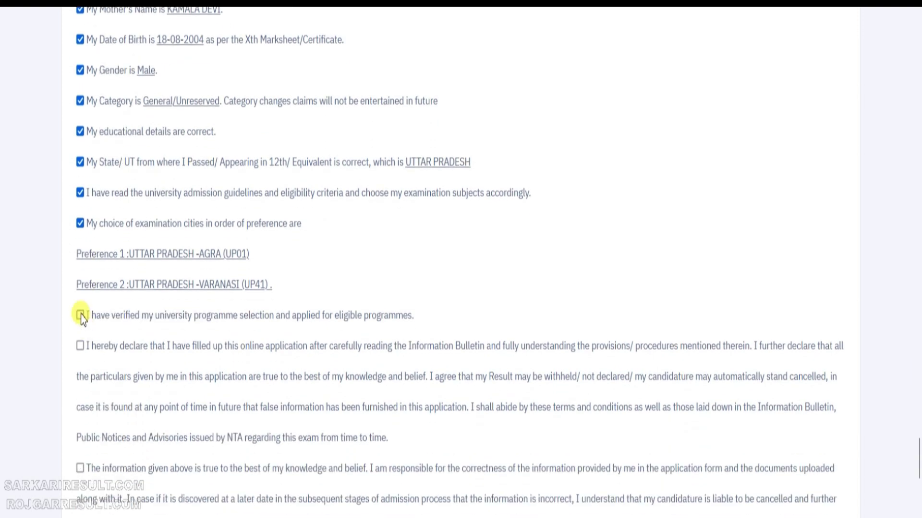
{"action": "left_click", "coordinate": [80, 315]}
{"action": "left_click", "coordinate": [82, 350]}
{"action": "scroll", "coordinate": [82, 351], "scroll_direction": "down", "scroll_amount": 4}
{"action": "left_click", "coordinate": [80, 272]}
{"action": "left_click", "coordinate": [80, 363]}
{"action": "scroll", "coordinate": [288, 351], "scroll_direction": "down", "scroll_amount": 4}
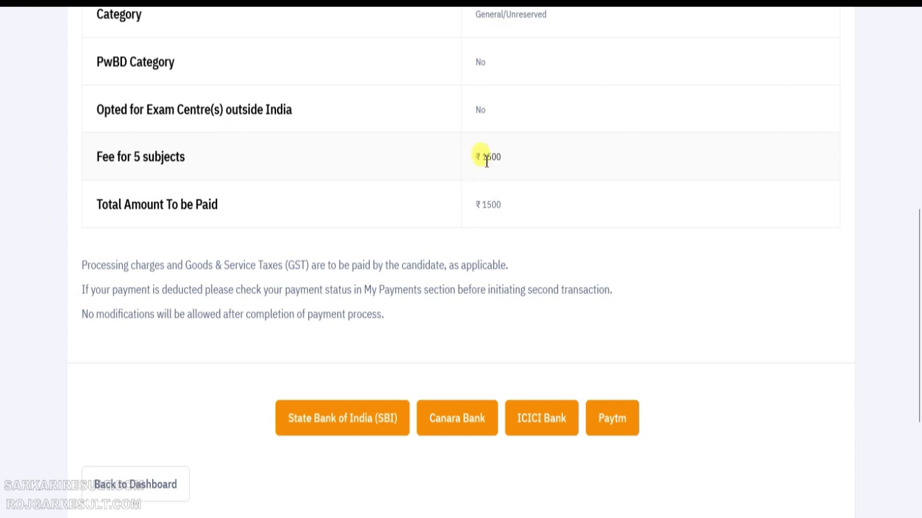
{"action": "scroll", "coordinate": [486, 162], "scroll_direction": "down", "scroll_amount": 4}
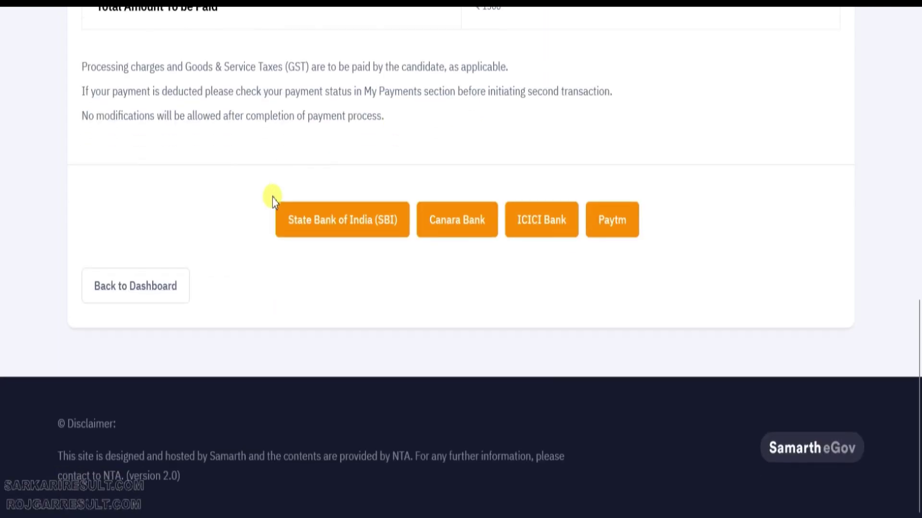
{"action": "left_click_drag", "start_coordinate": [233, 162], "coordinate": [700, 281]}
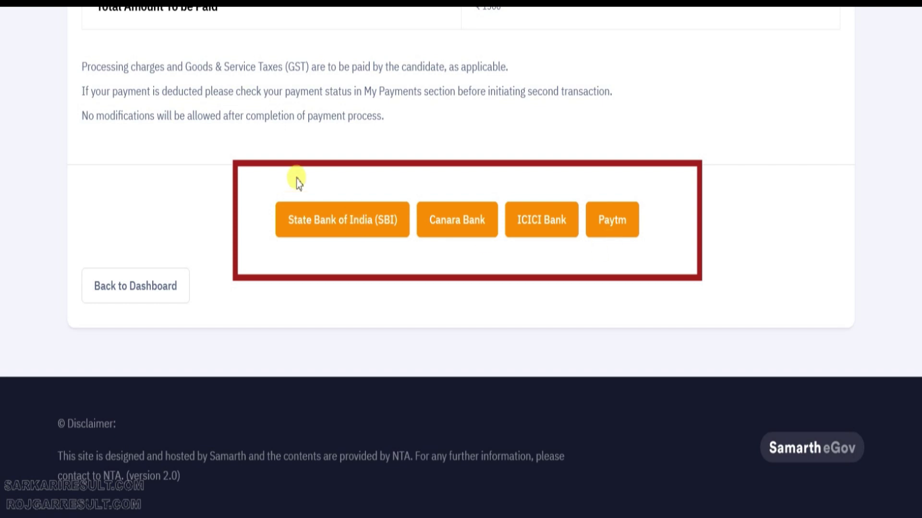
{"action": "left_click_drag", "start_coordinate": [257, 192], "coordinate": [418, 254]}
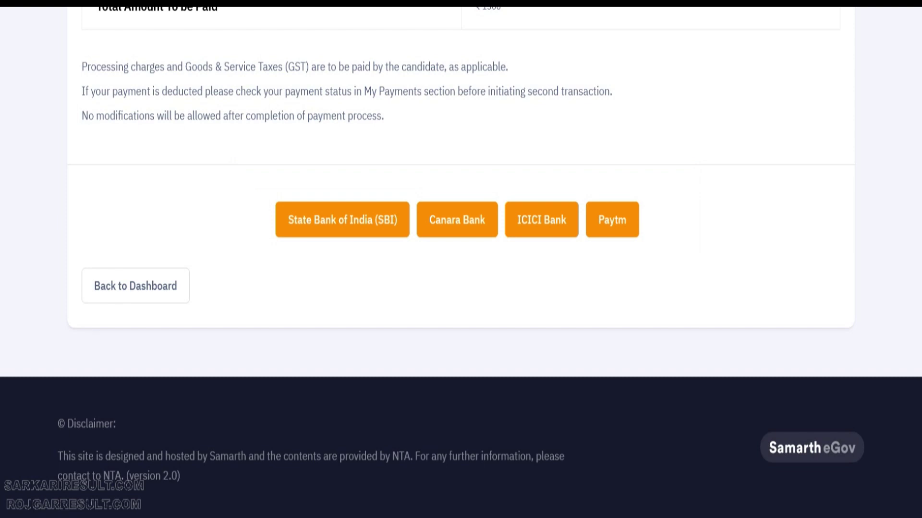
- Choose State Bank of India (SBI) to pay the ₹1500 fee through SBIePay Lite
{"action": "left_click", "coordinate": [351, 218]}
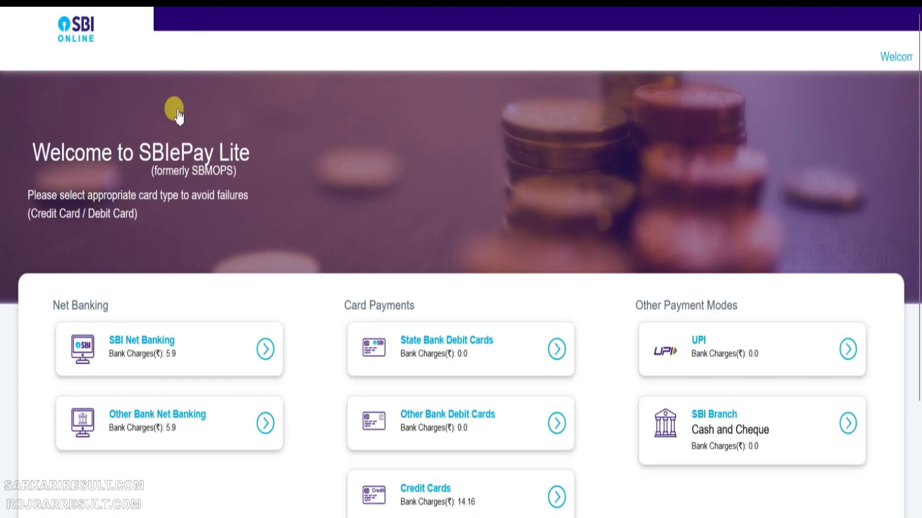
{"action": "scroll", "coordinate": [274, 278], "scroll_direction": "down", "scroll_amount": 3}
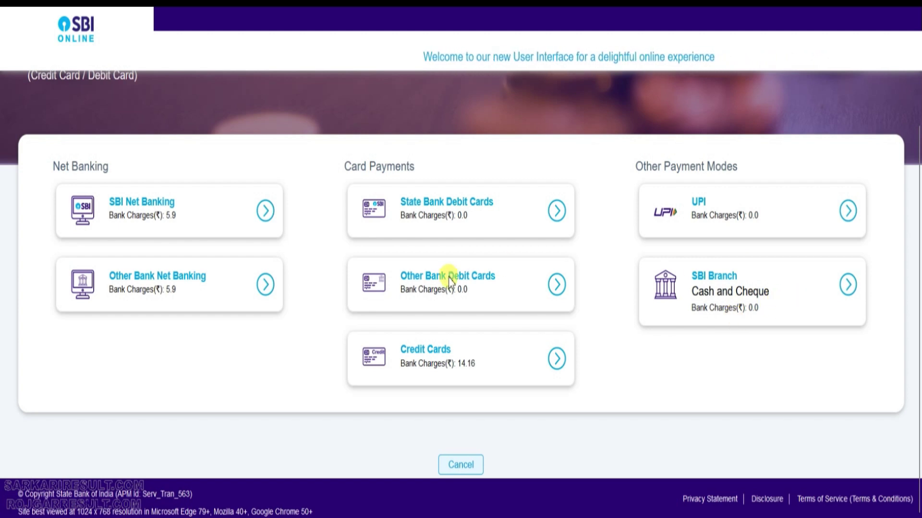
{"action": "scroll", "coordinate": [449, 278], "scroll_direction": "up", "scroll_amount": 3}
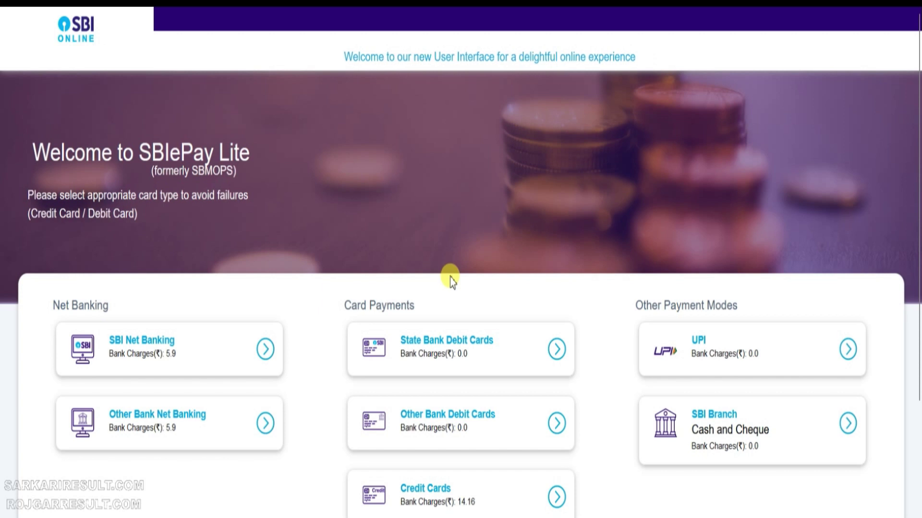